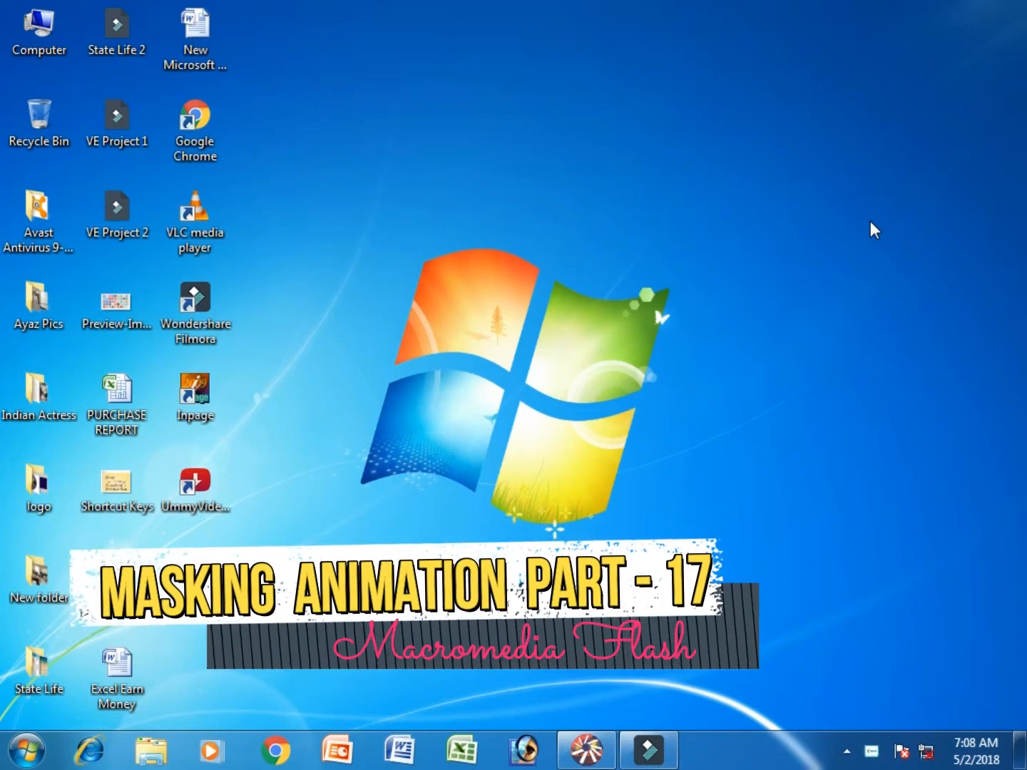
- Switch to Flash 5 and add the text "YouTube" starting near the stage's left edge
click(587, 749)
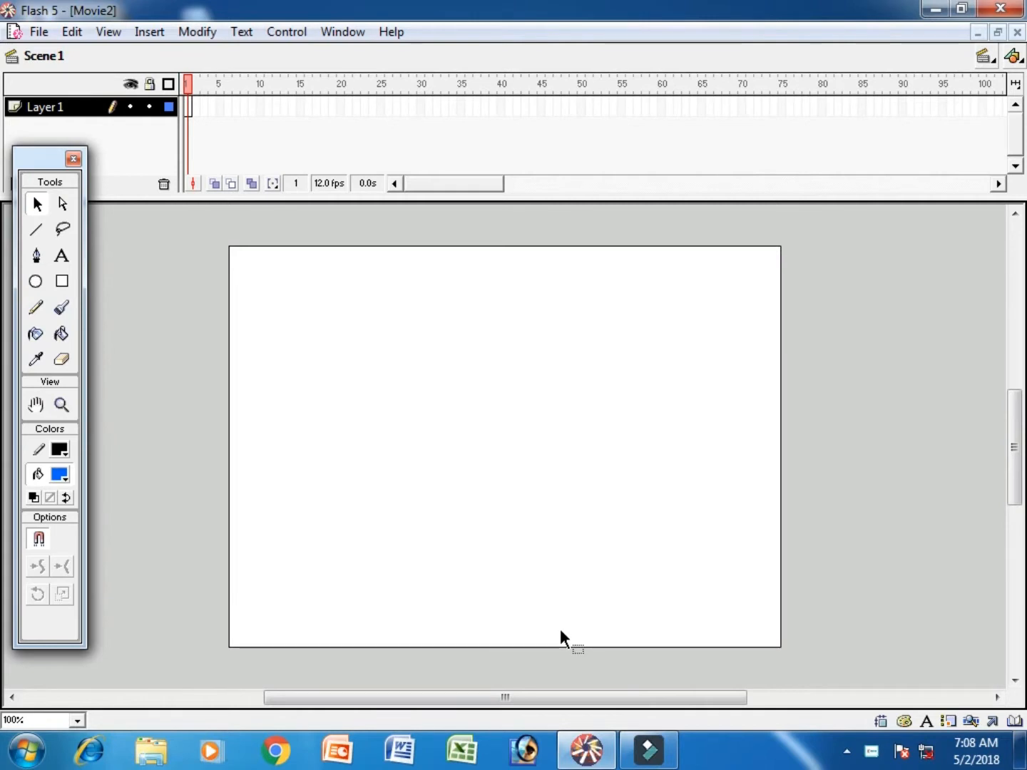
click(61, 258)
click(249, 454)
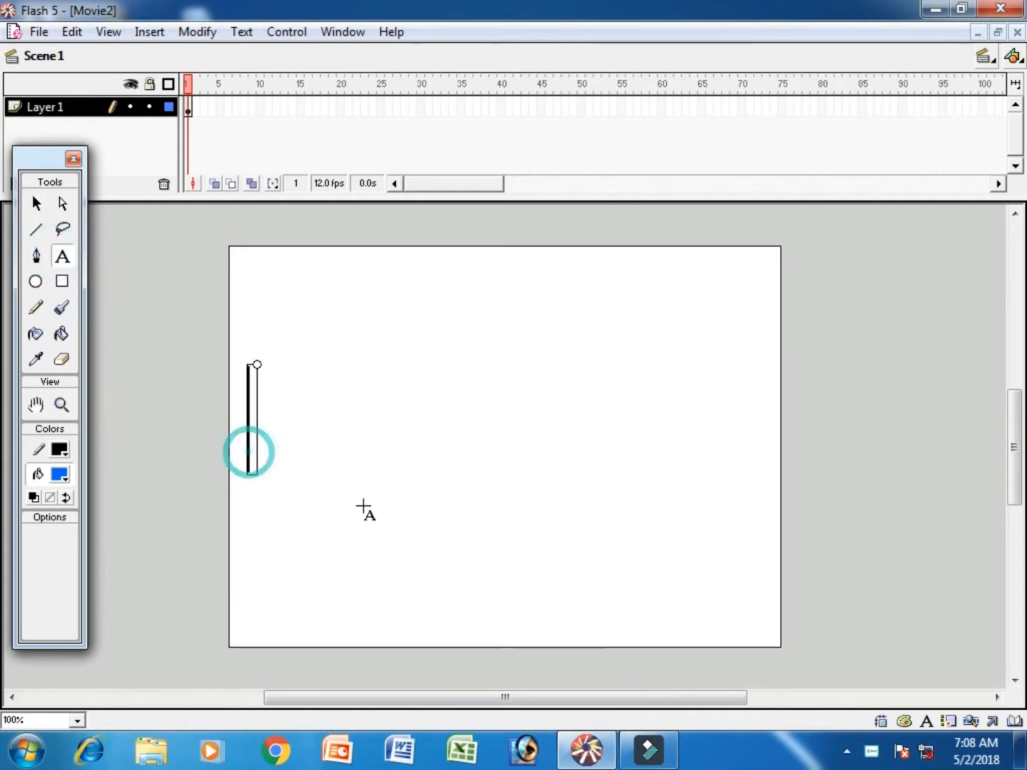
text(y)
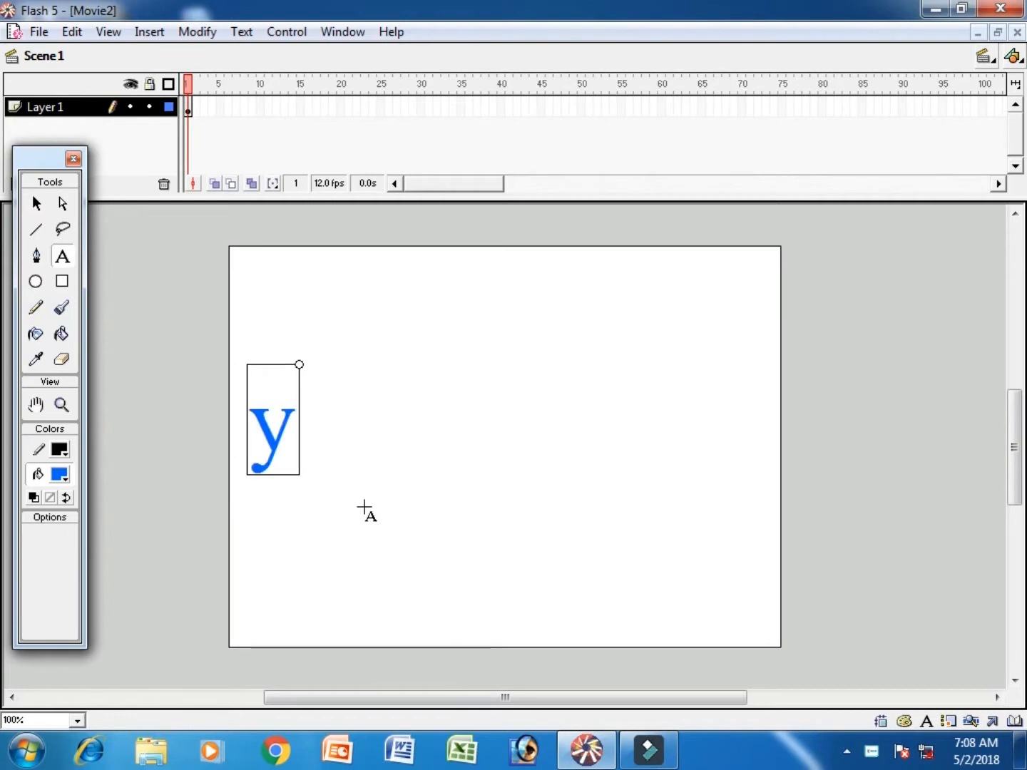
key(BackSpace)
text(YO)
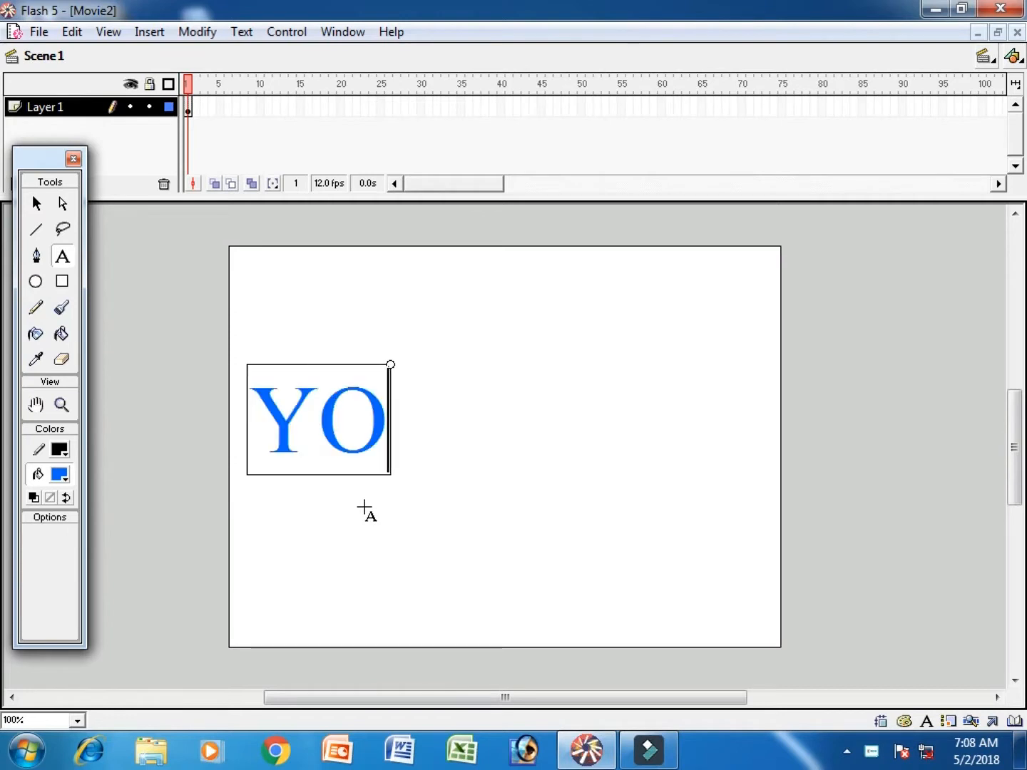
key(BackSpace)
text(ou)
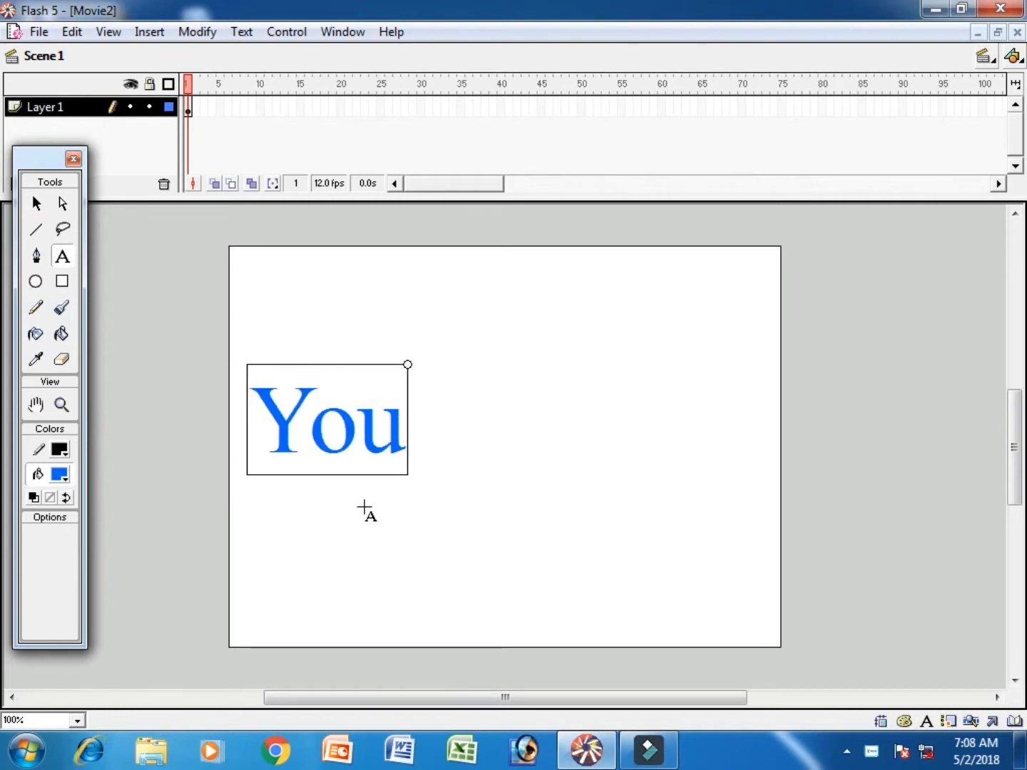
text(Tube)
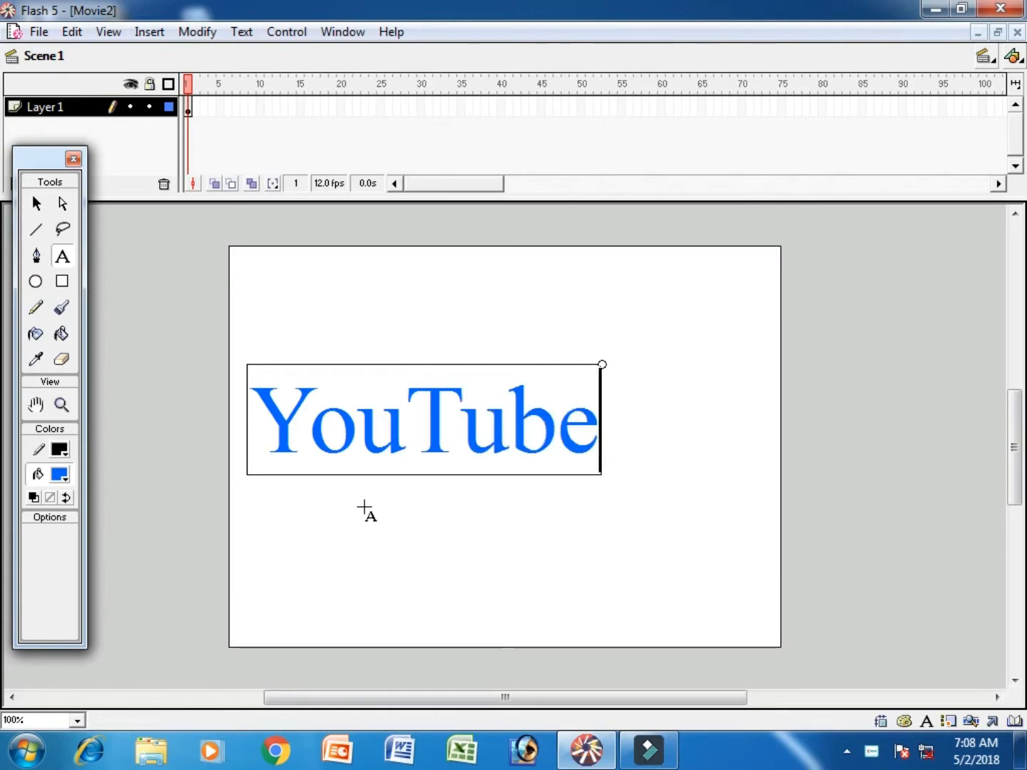
- Select the whole YouTube text and set its font size to 120
key(ctrl+a)
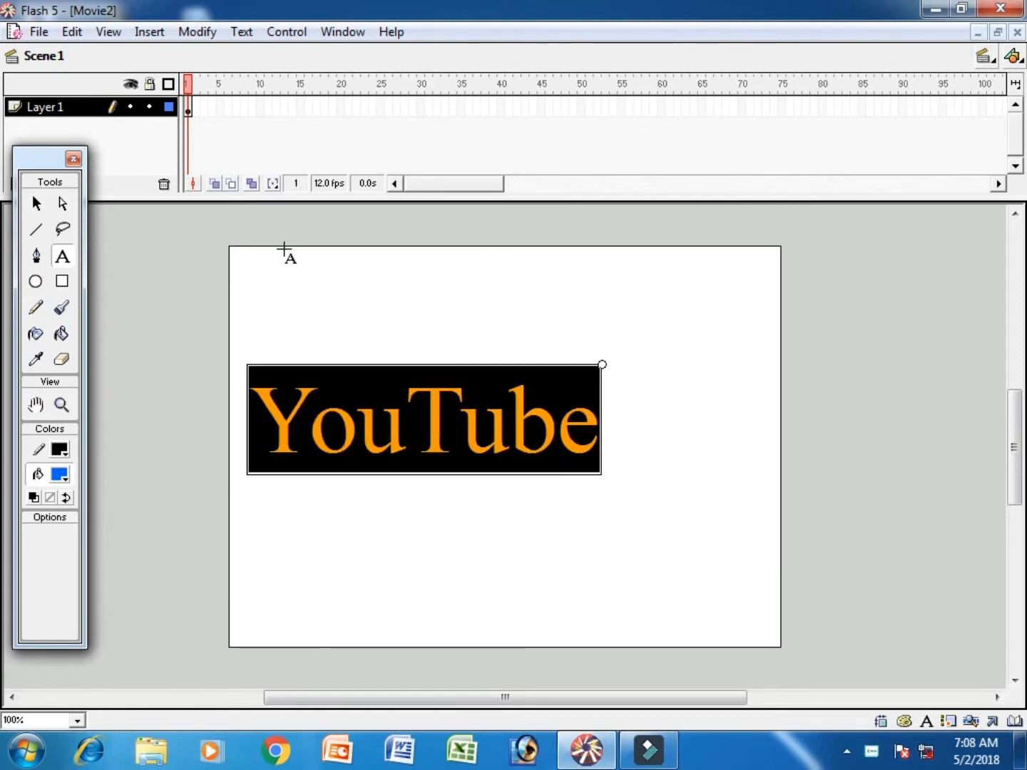
click(242, 32)
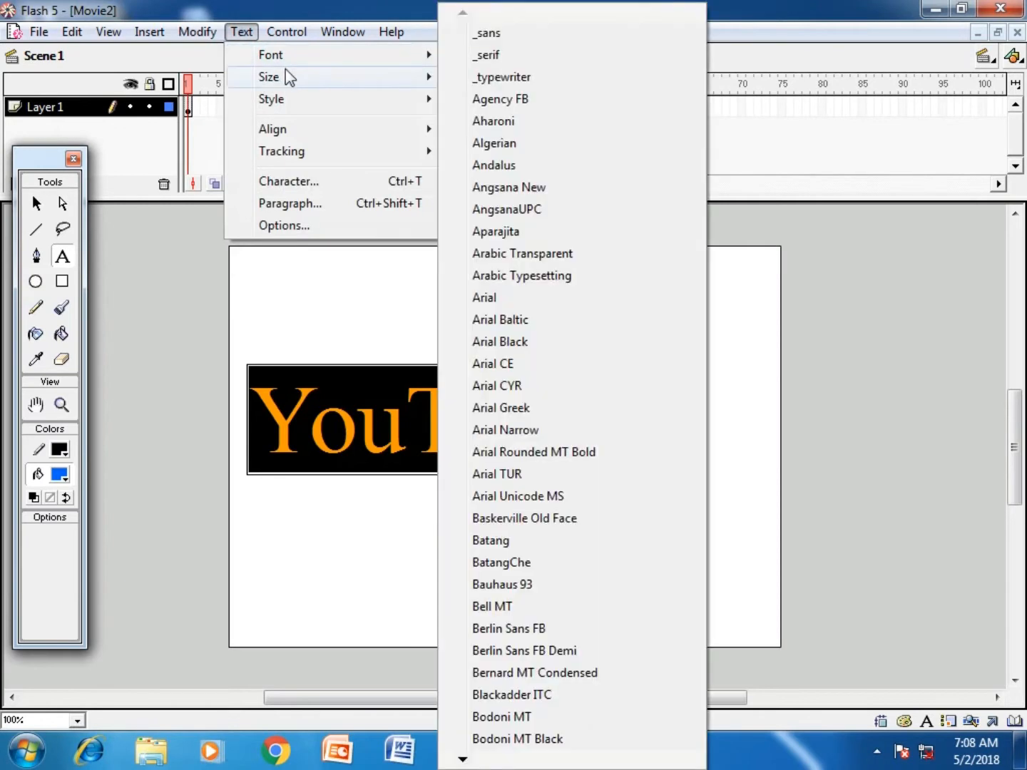
mouse_move(286, 76)
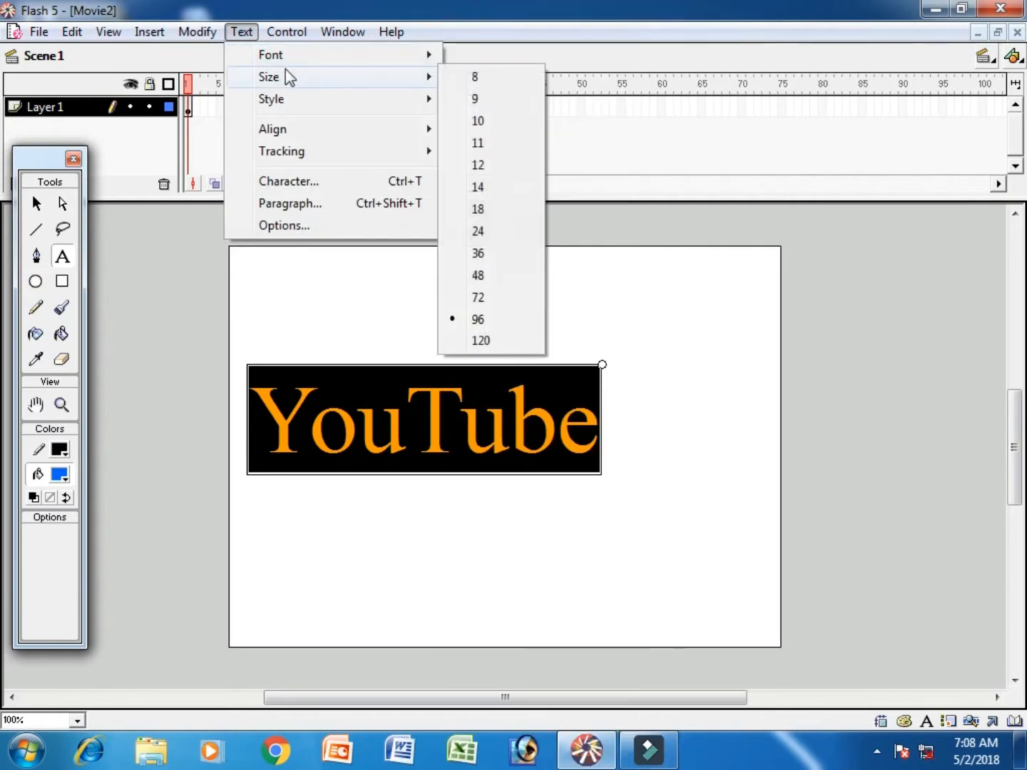
click(490, 340)
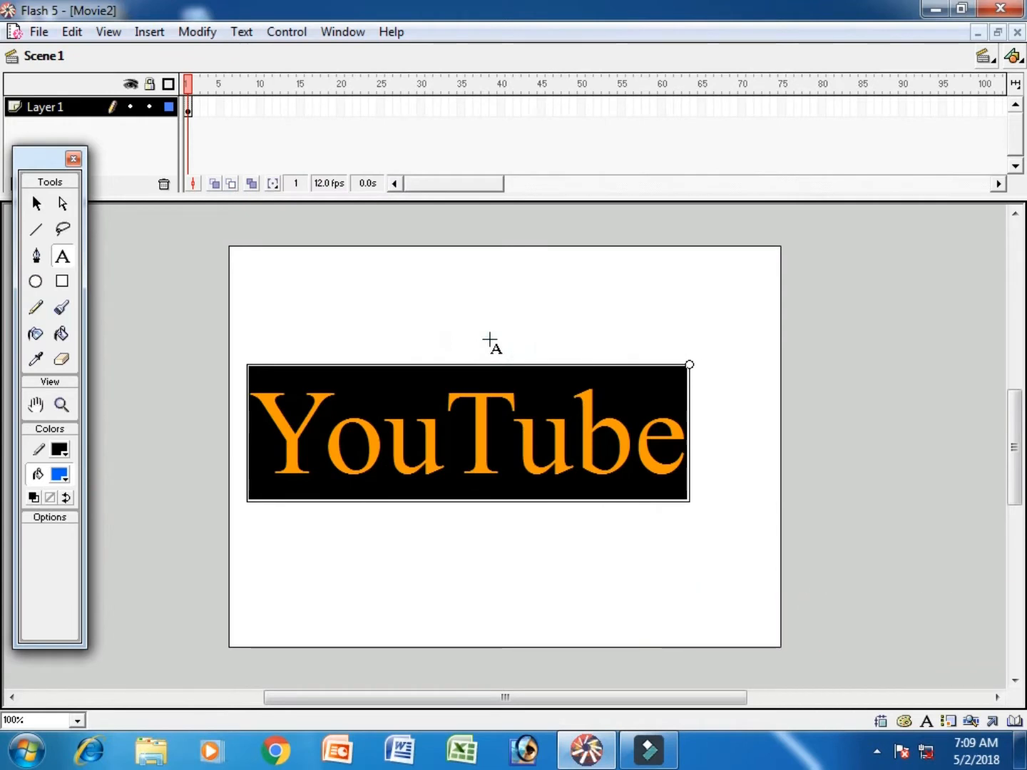
- Try a font size of 150 for the YouTube text in the character settings, and settle on 140
click(242, 33)
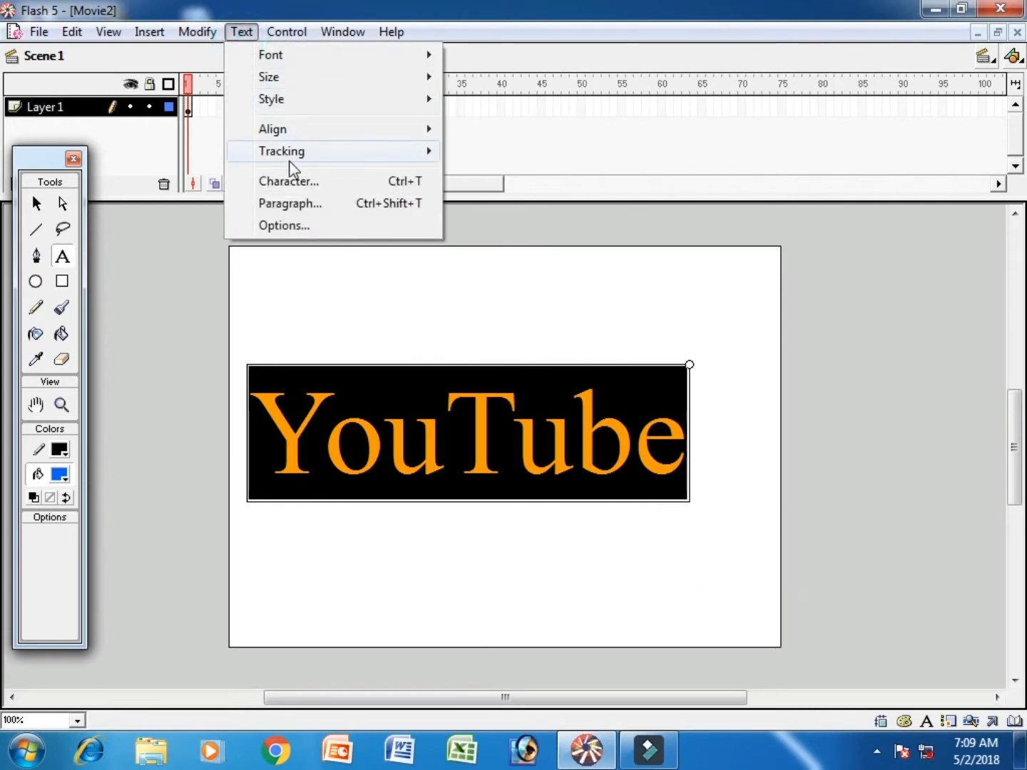
click(296, 183)
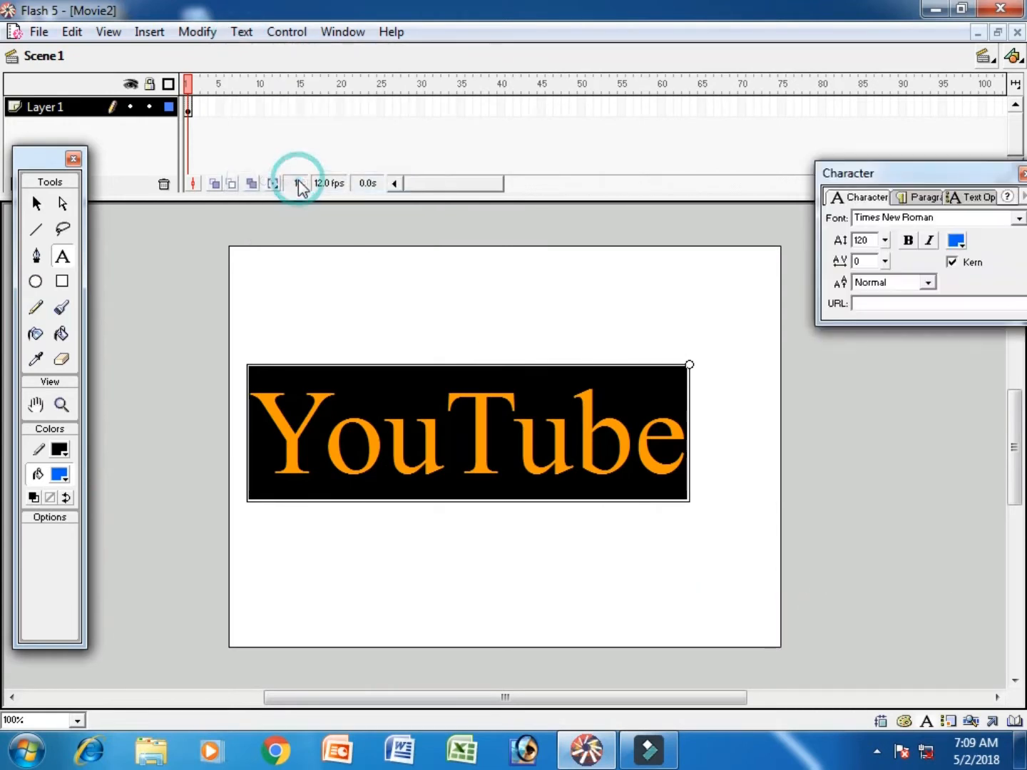
drag(885, 246, 879, 240)
double_click(866, 241)
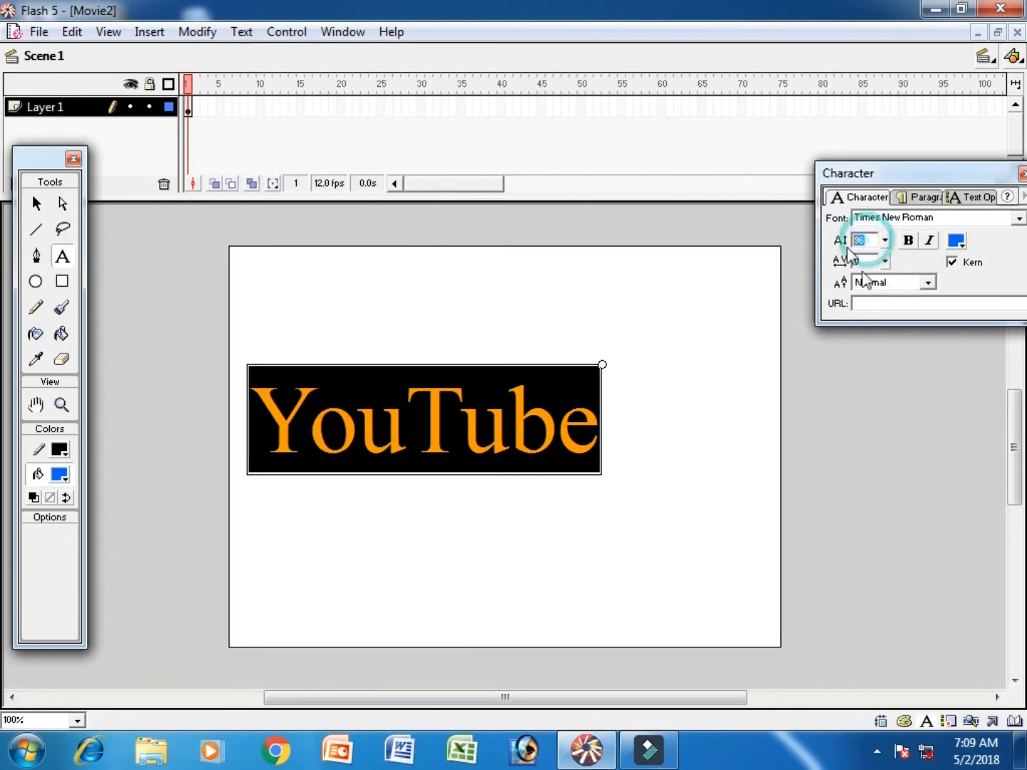
text(150)
key(Return)
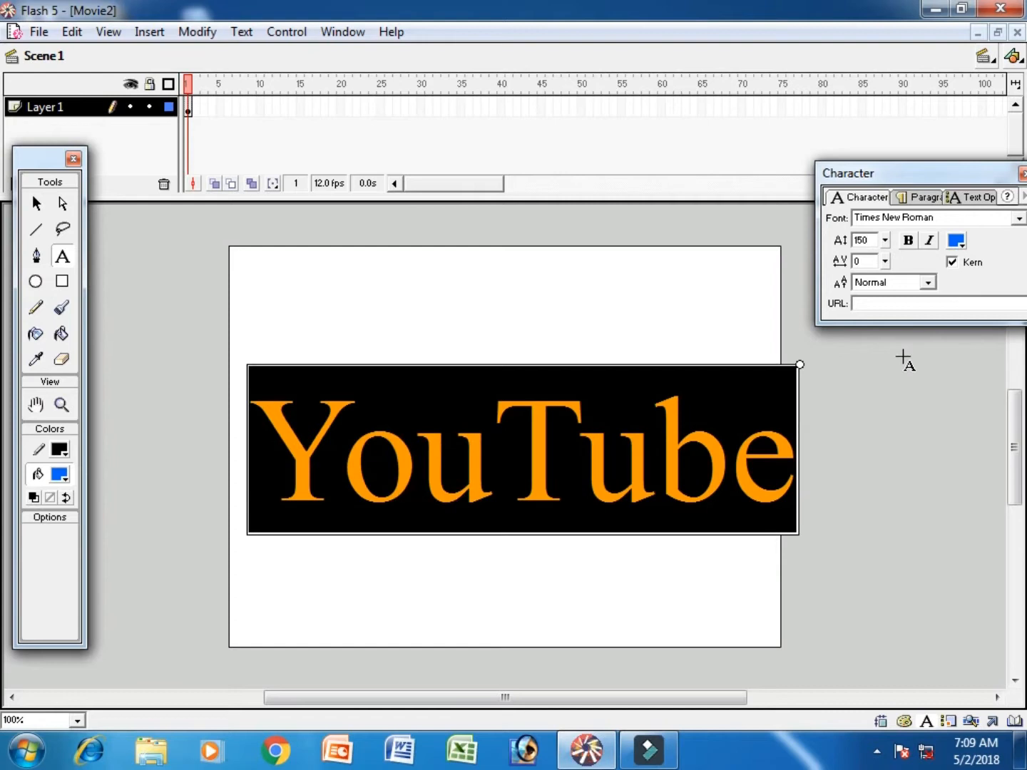
key(BackSpace)
key(BackSpace)
text(40)
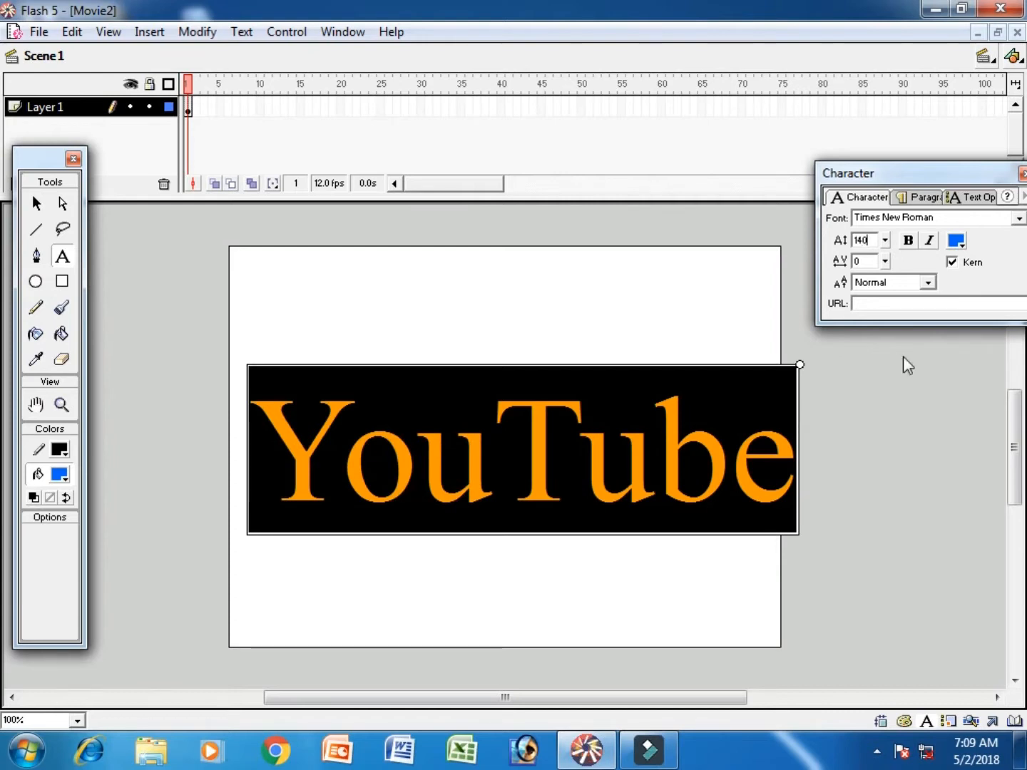
key(Return)
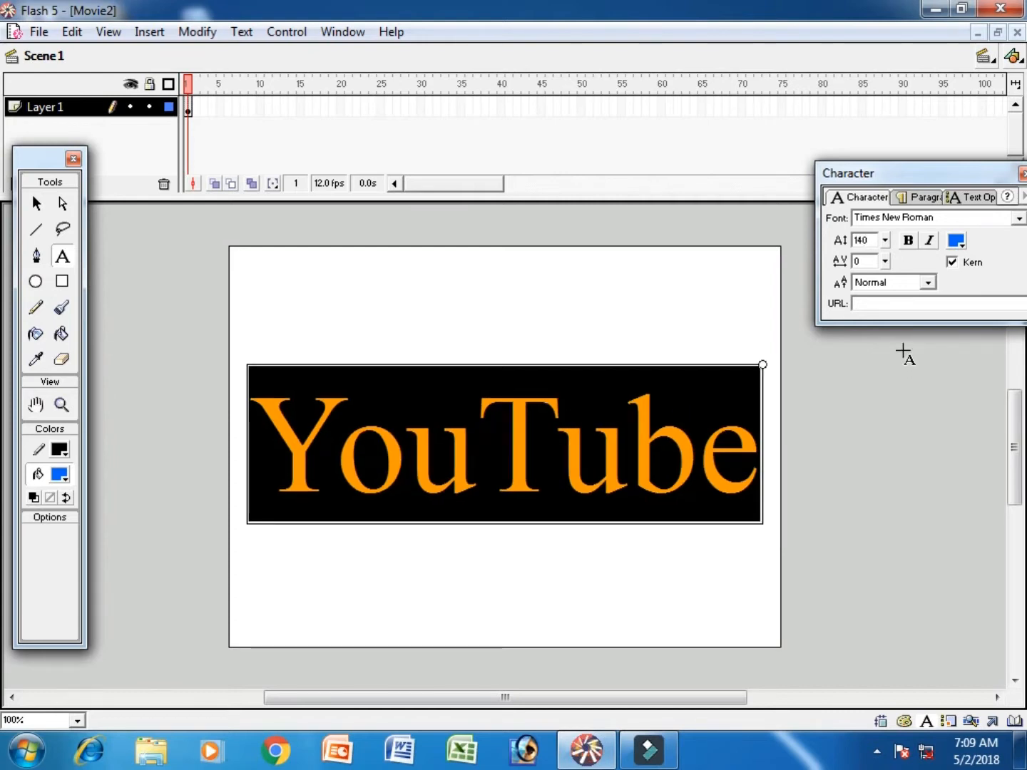
- Colour the YouTube text dark red, #990000, and leave text editing with the Arrow tool
click(957, 241)
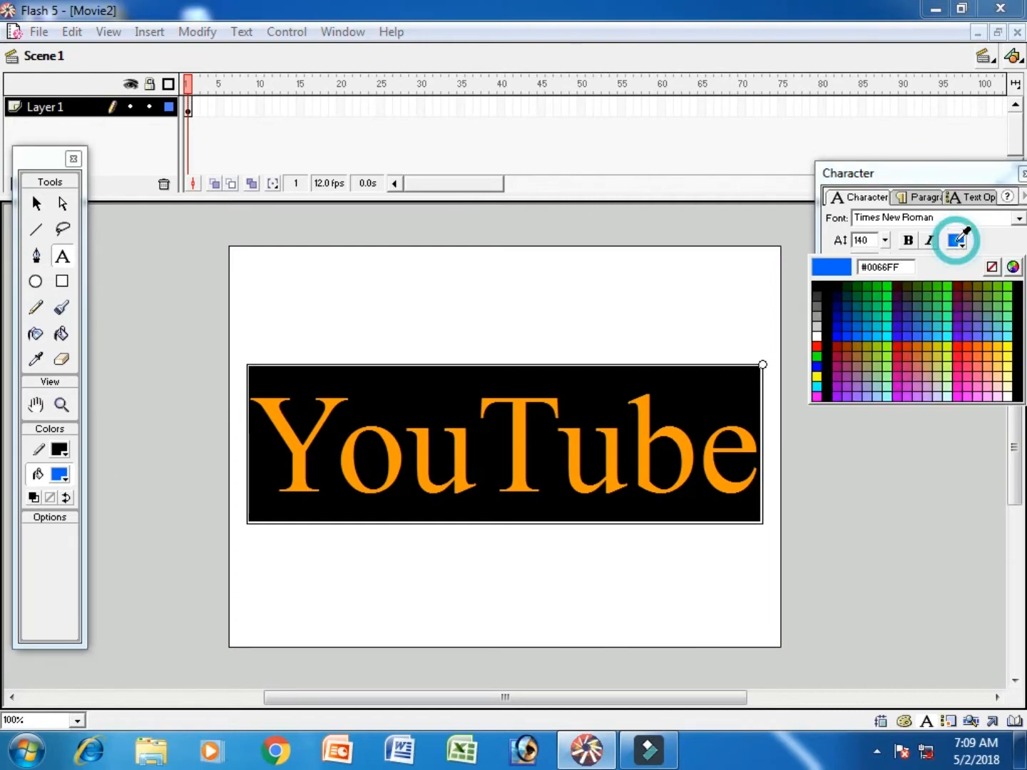
click(837, 346)
click(38, 203)
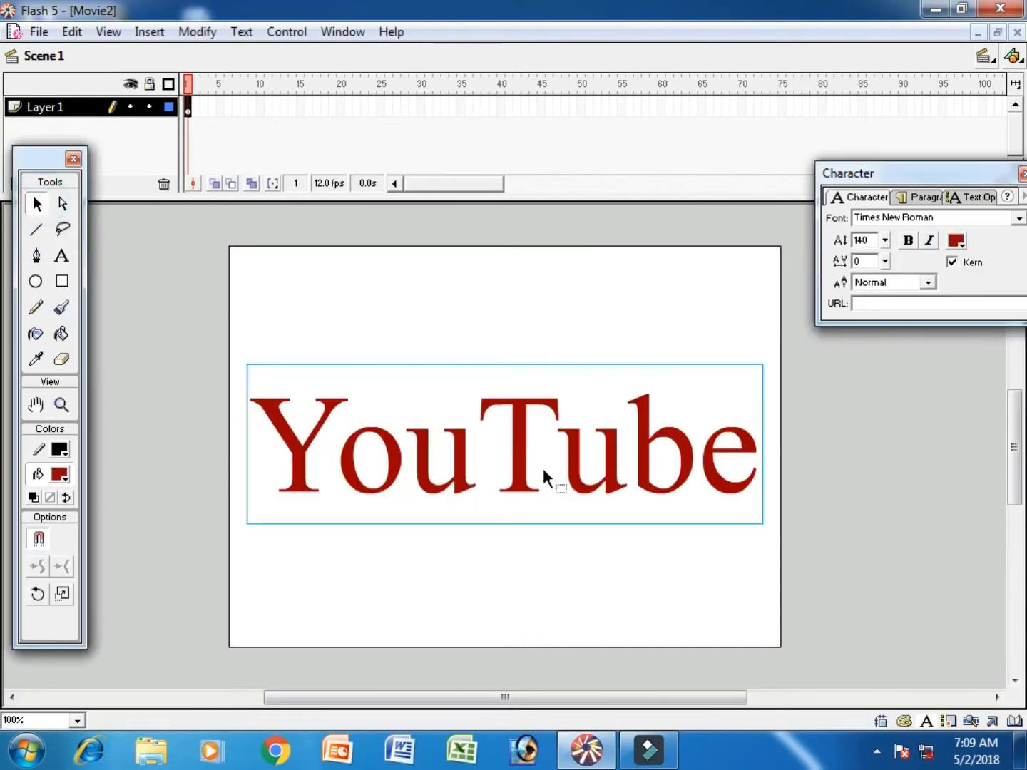
- Colour the YouTube text bright red, deselect it and close the character settings
click(957, 241)
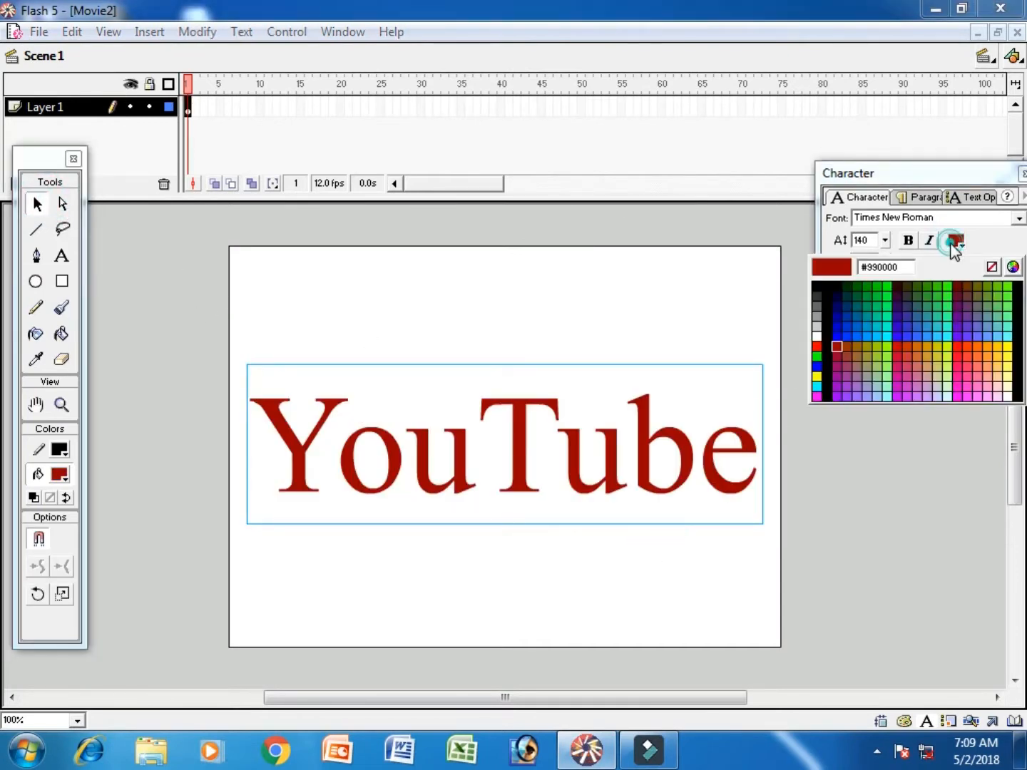
click(817, 347)
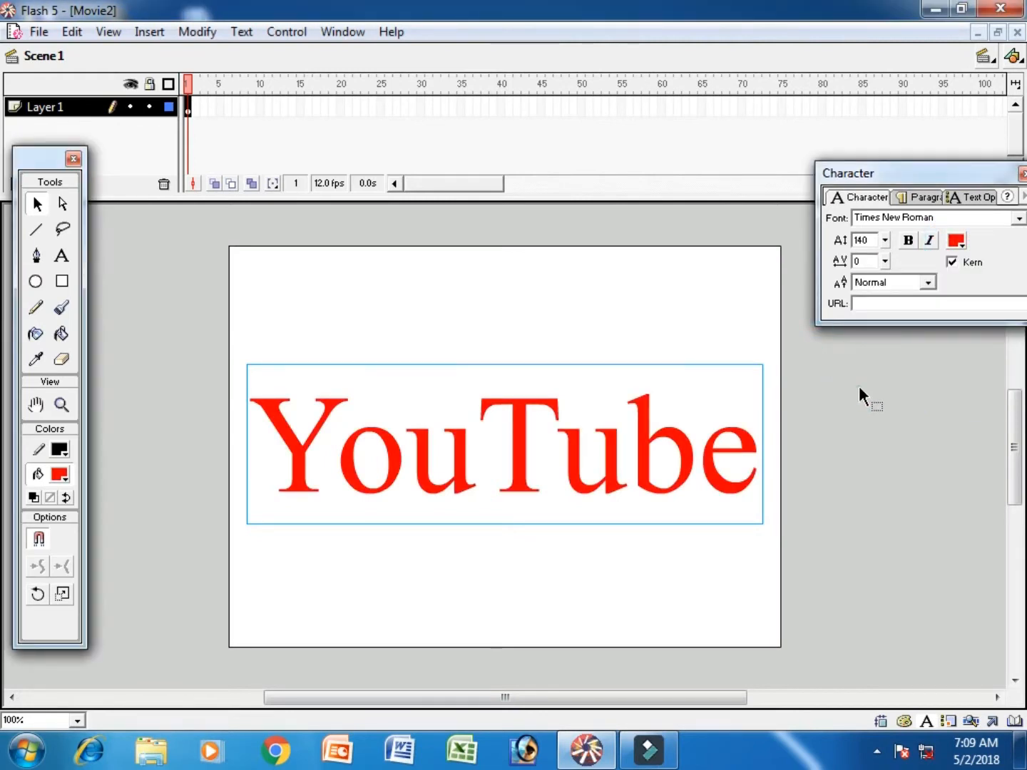
click(859, 386)
click(1022, 174)
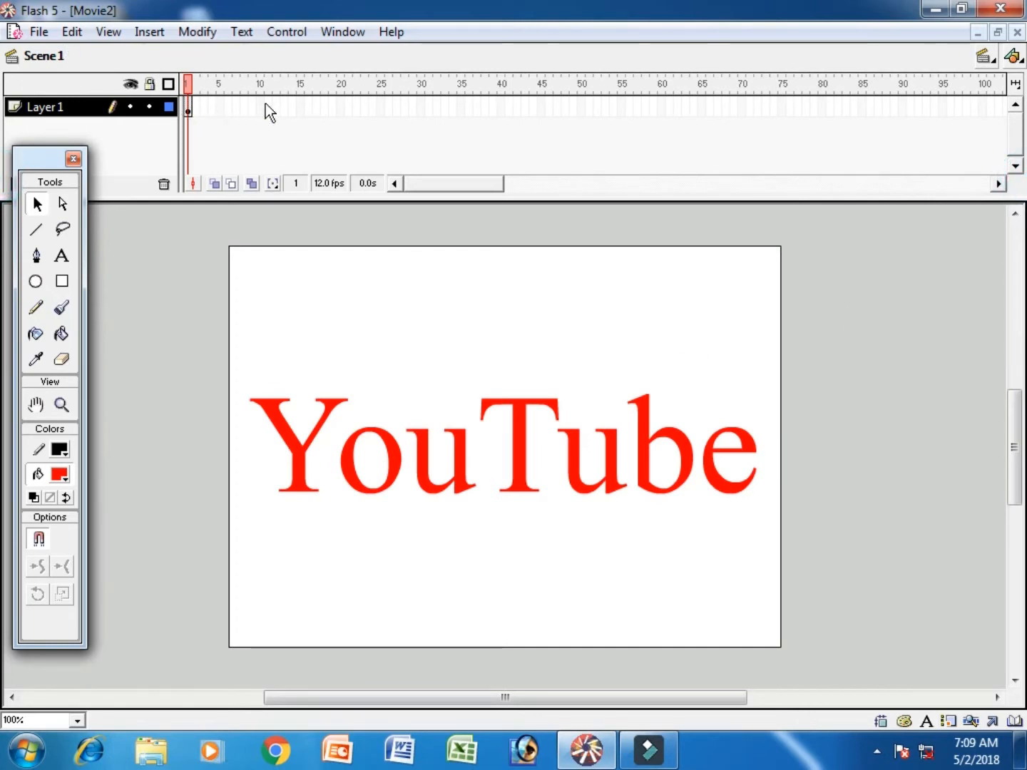
- Insert a keyframe at frame 40 of Layer 1 to extend the YouTube text
click(189, 109)
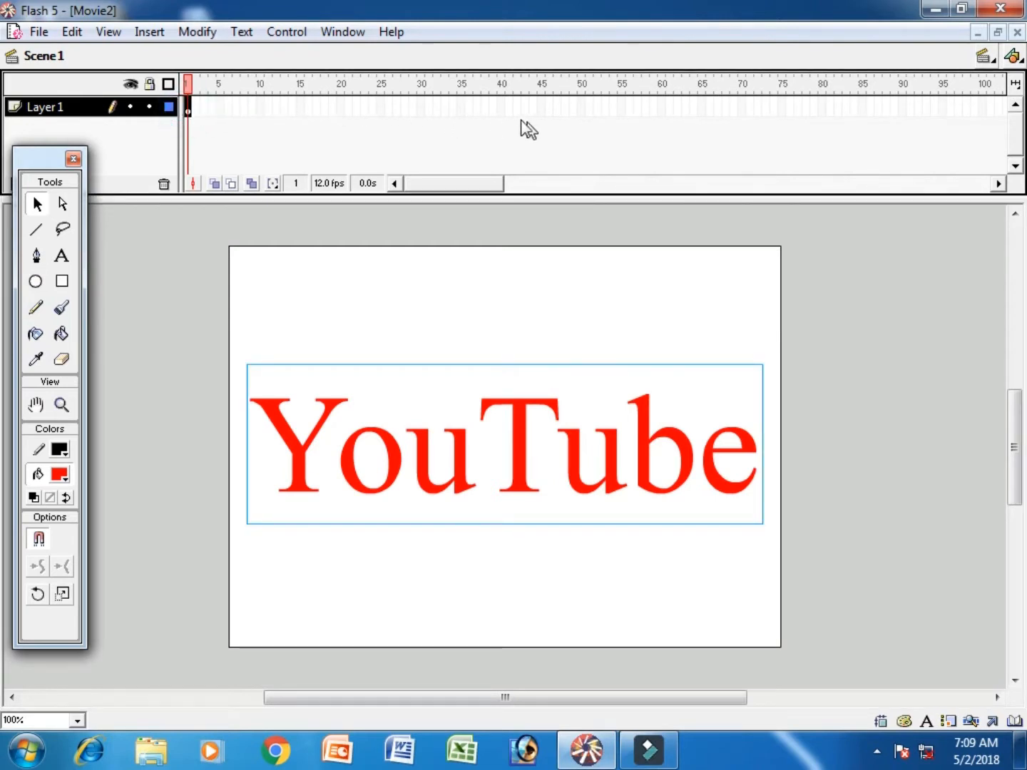
click(502, 106)
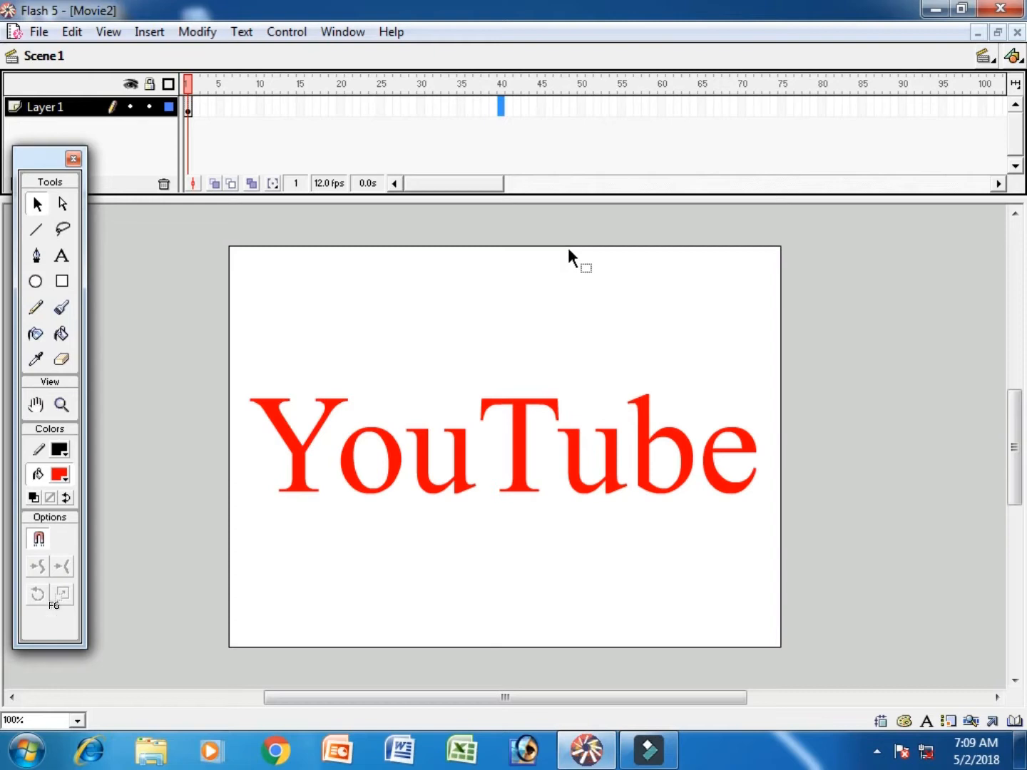
key(F6)
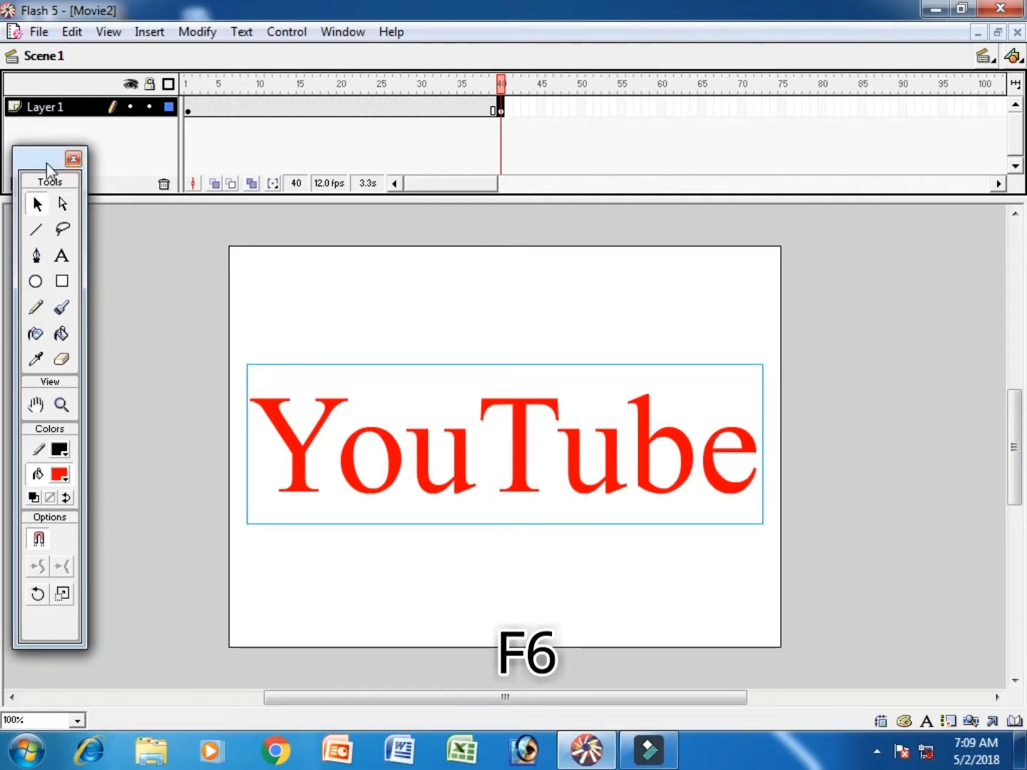
- Insert a new layer above Layer 1 and make its first frame current
drag(80, 168, 71, 212)
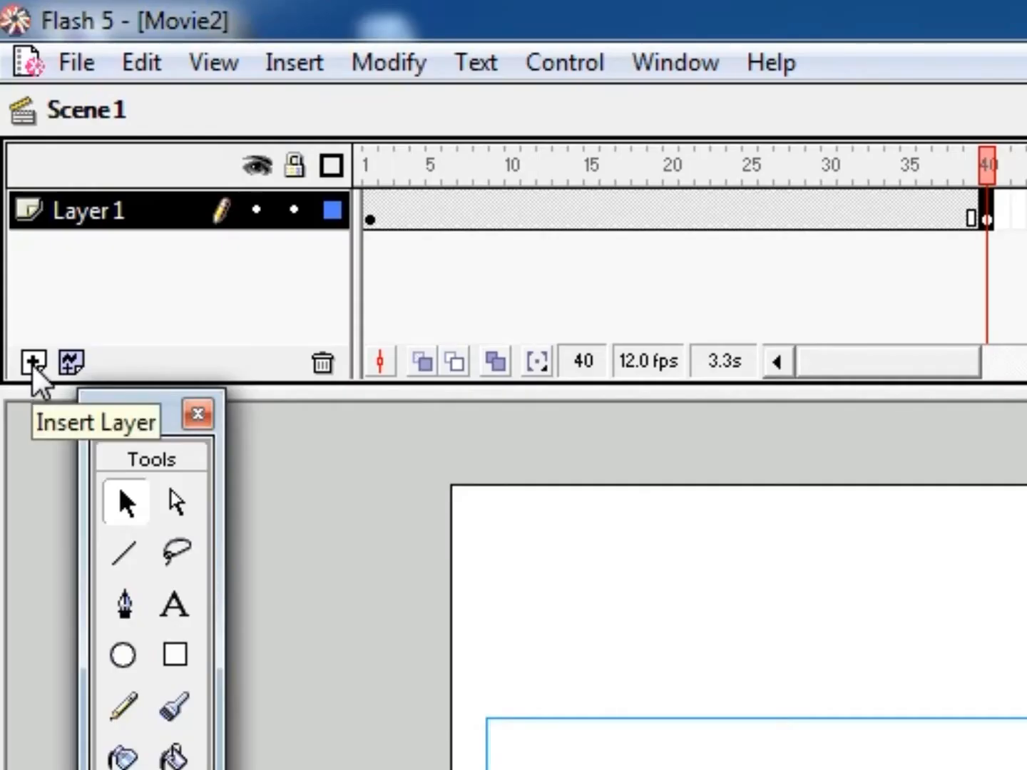
click(17, 183)
click(368, 210)
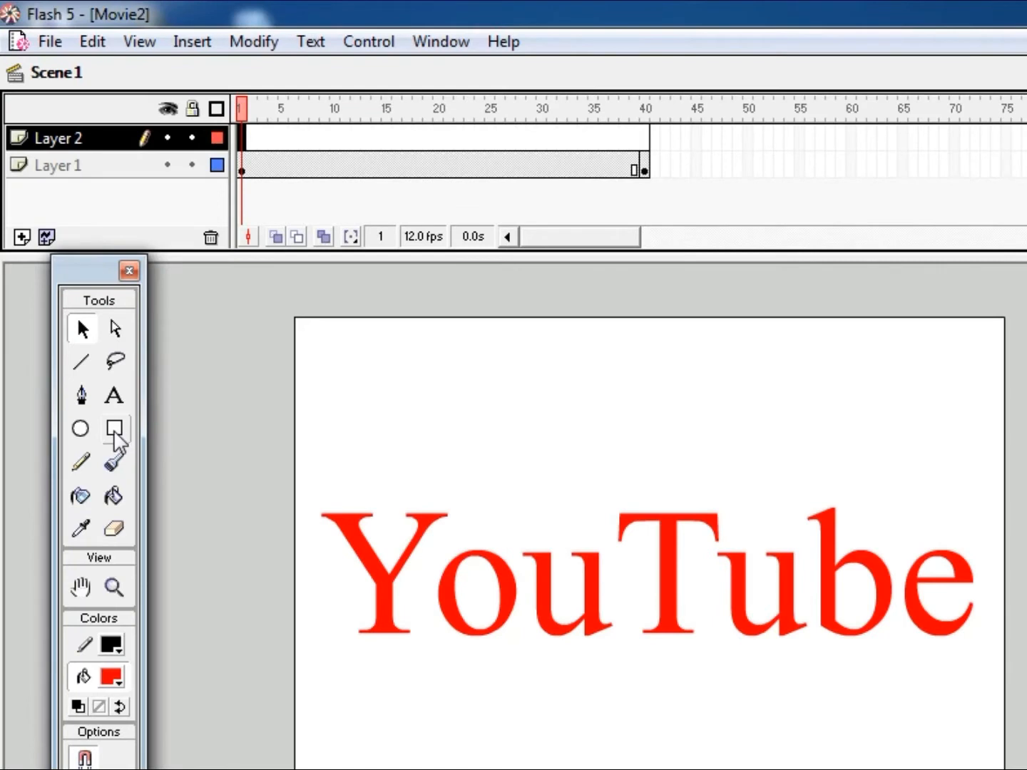
- Draw a narrow upright rectangle filled with green #00FF00 just left of the letter Y, slightly taller than the text, on Layer 2
click(119, 427)
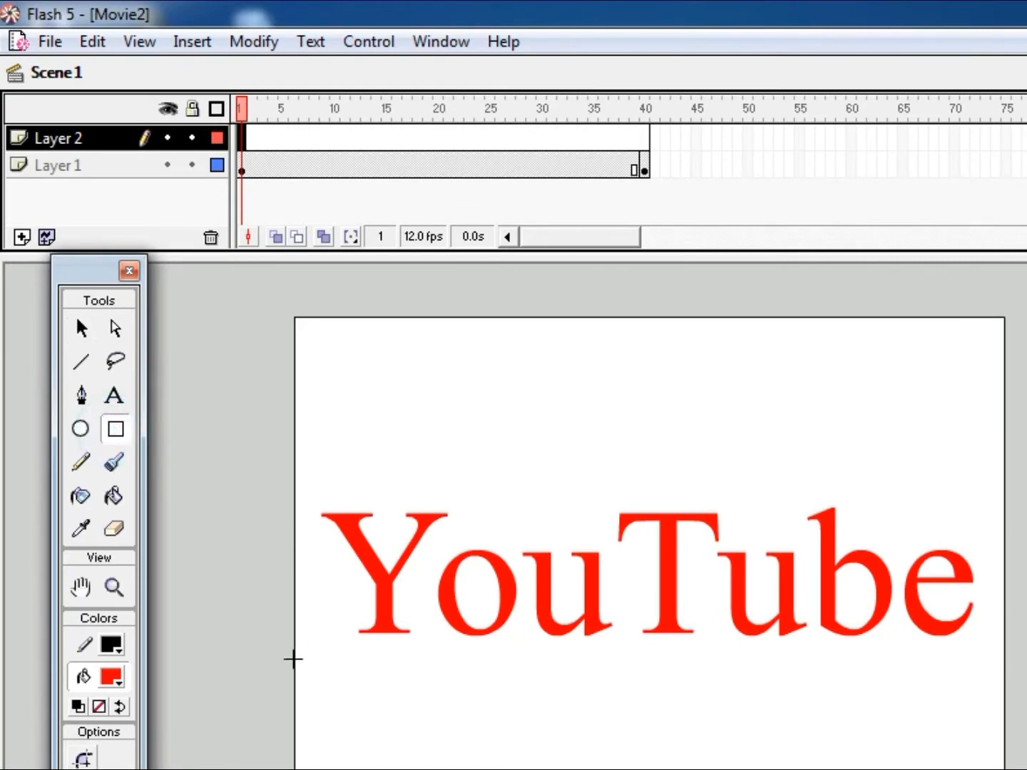
click(112, 677)
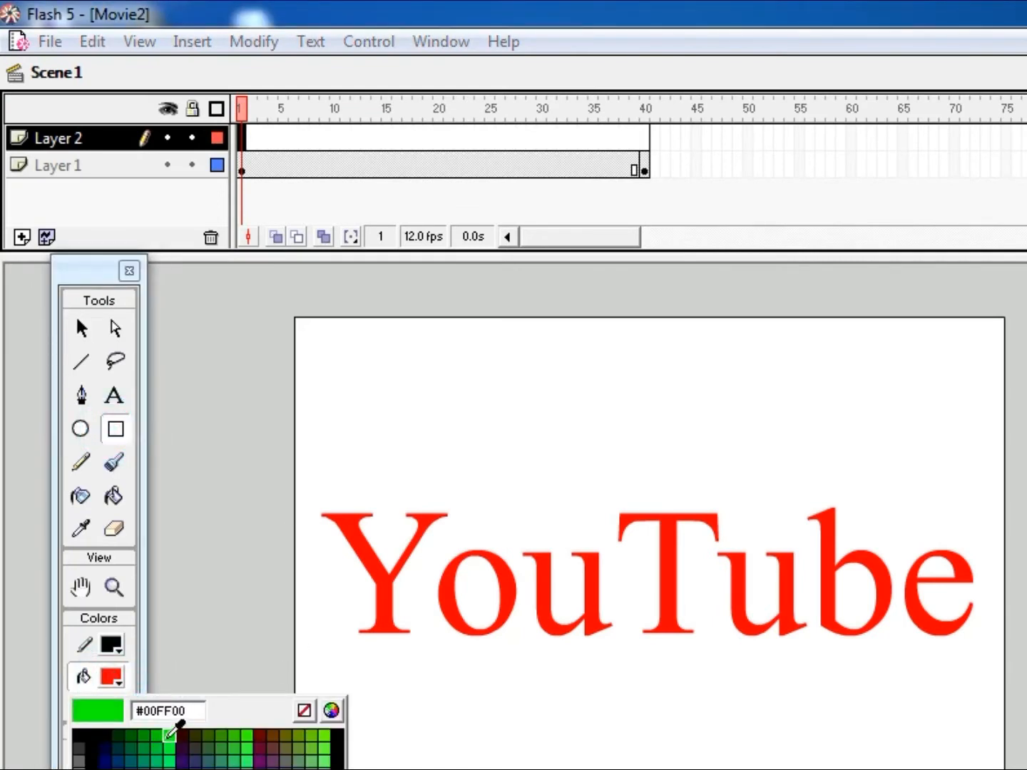
click(166, 738)
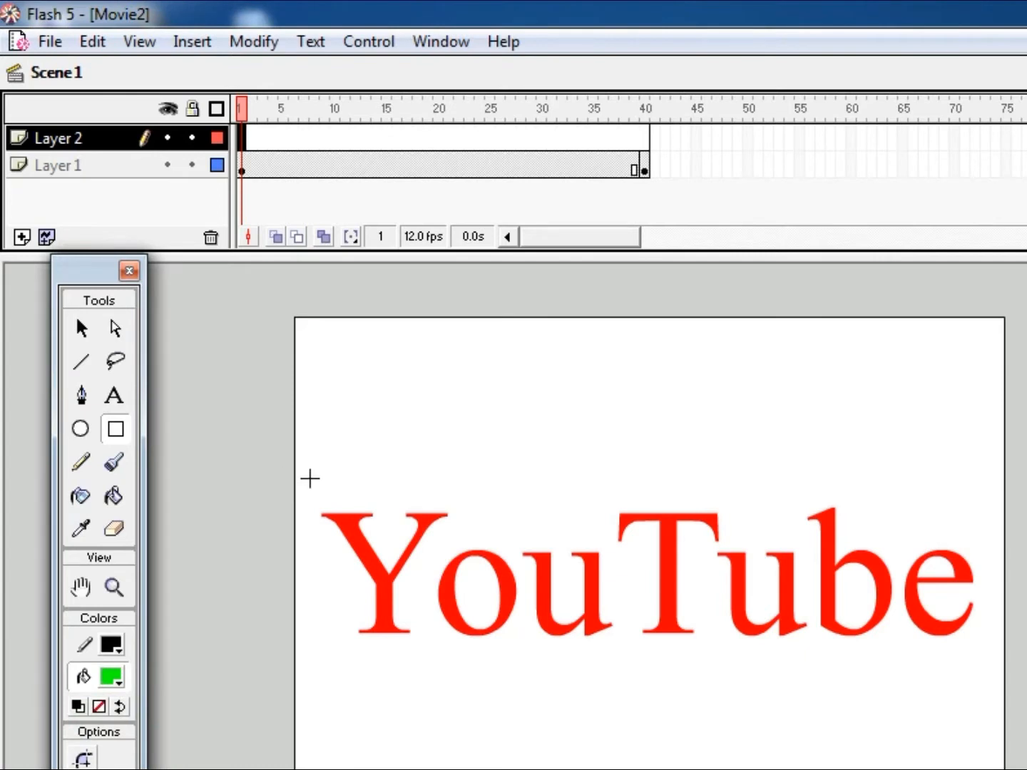
drag(317, 469, 267, 683)
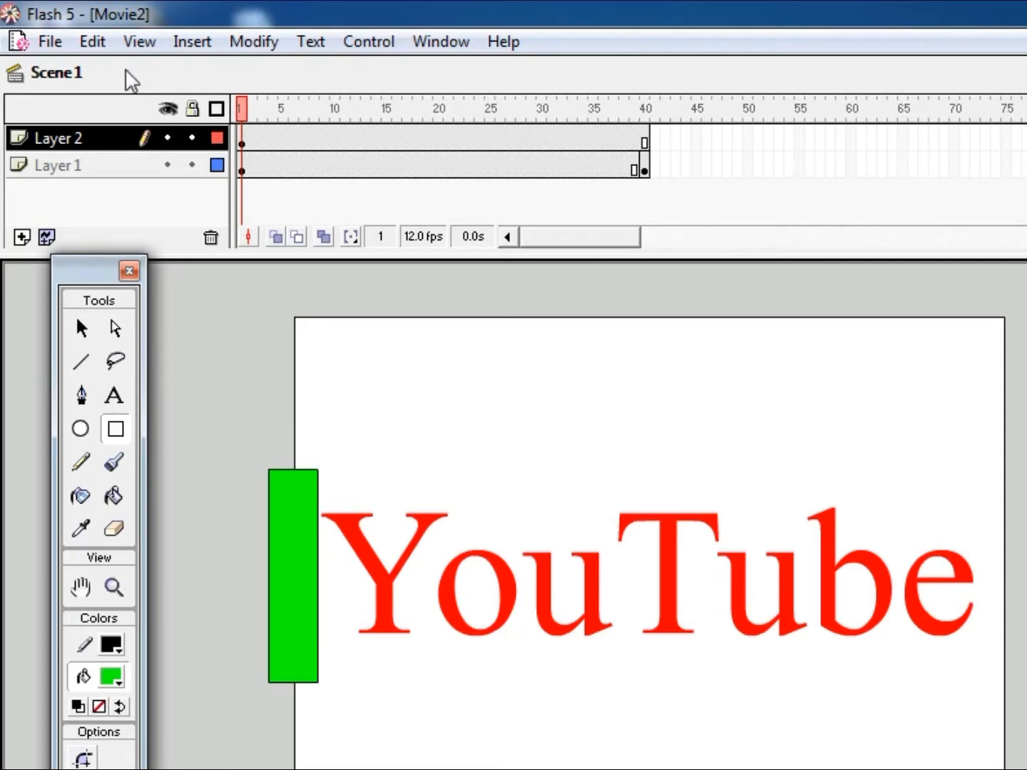
- Apply Shape tweening to frame 1 of Layer 2 and close the frame settings
click(241, 137)
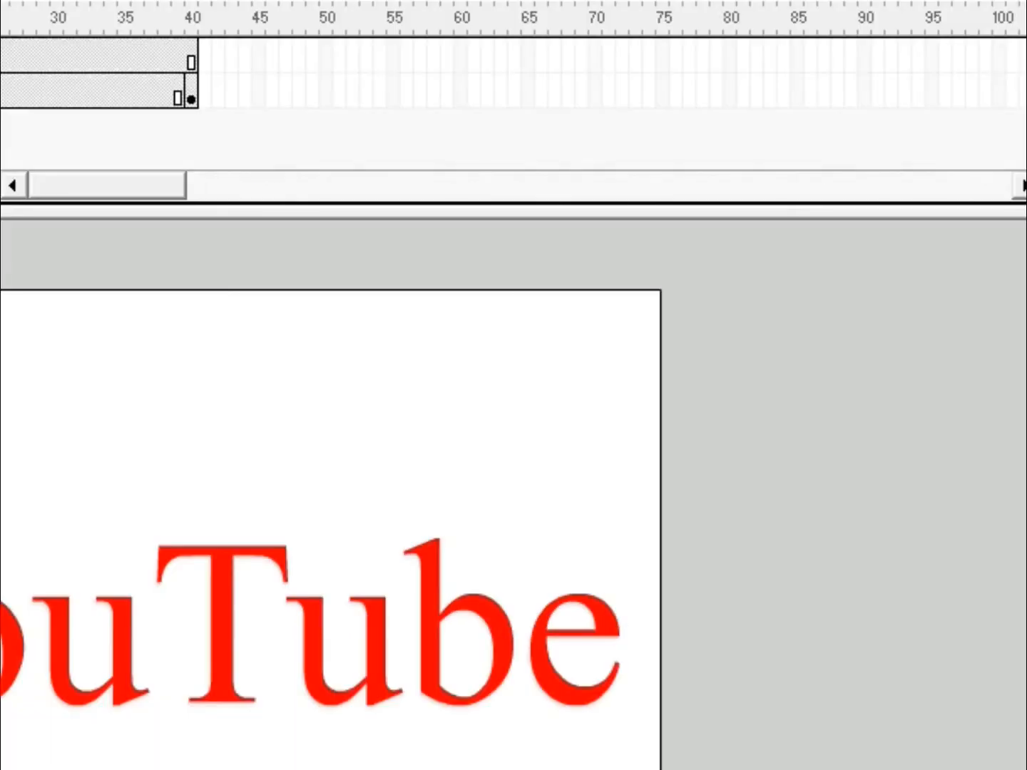
key(ctrl+f)
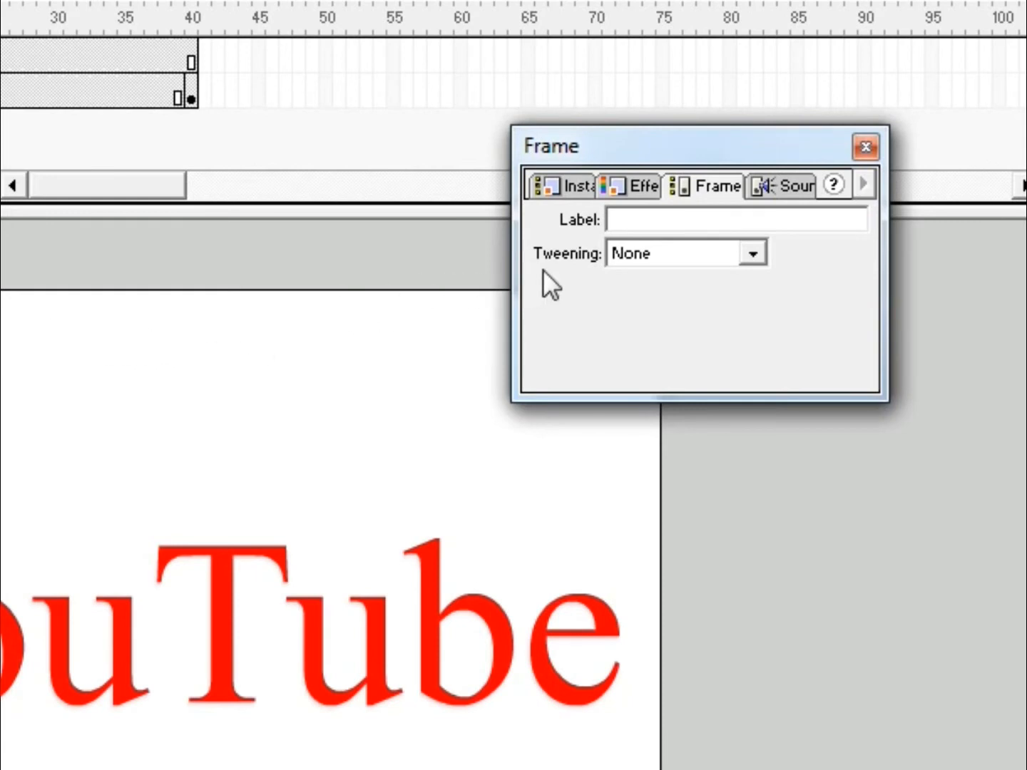
click(753, 257)
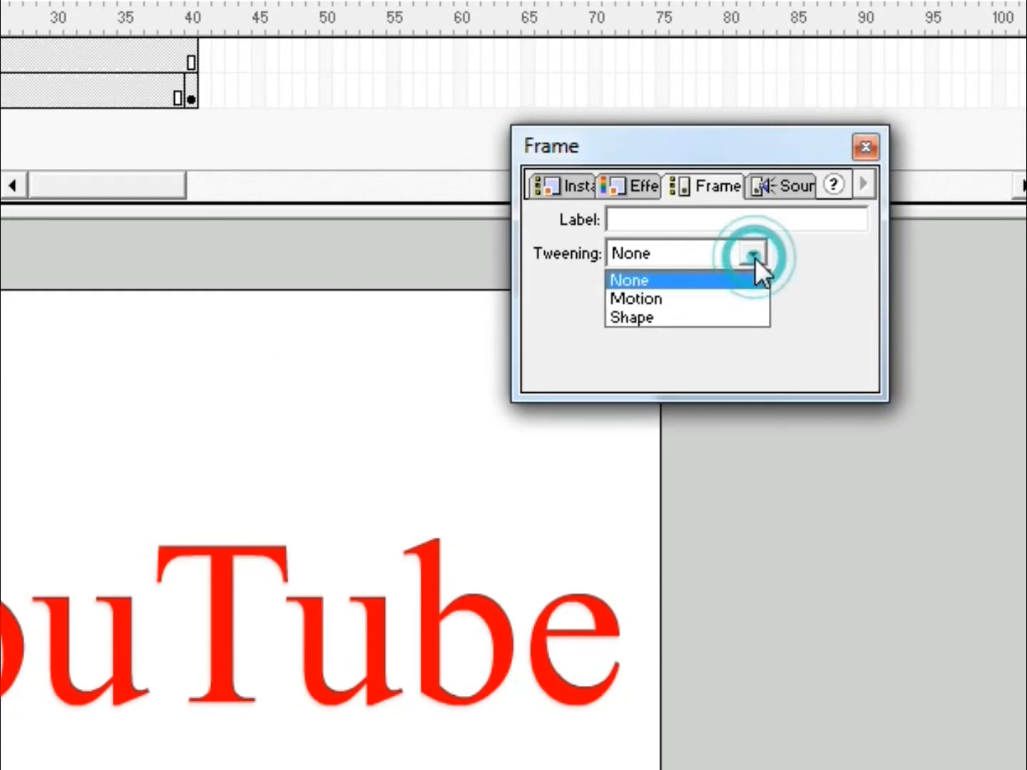
click(664, 315)
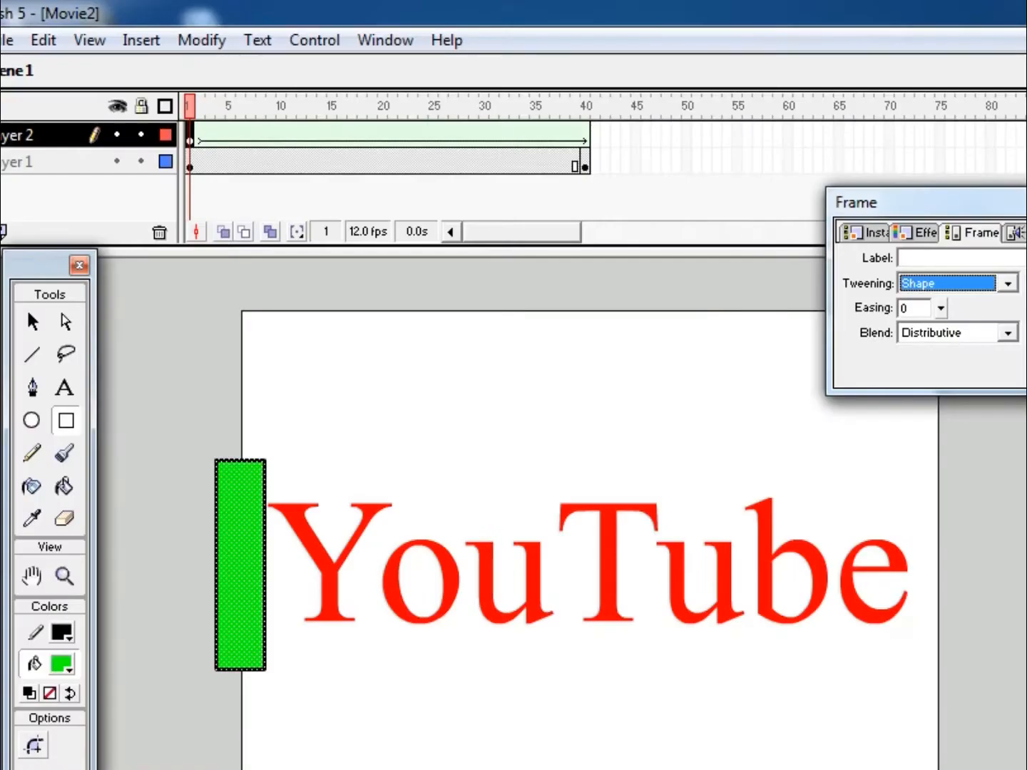
click(867, 147)
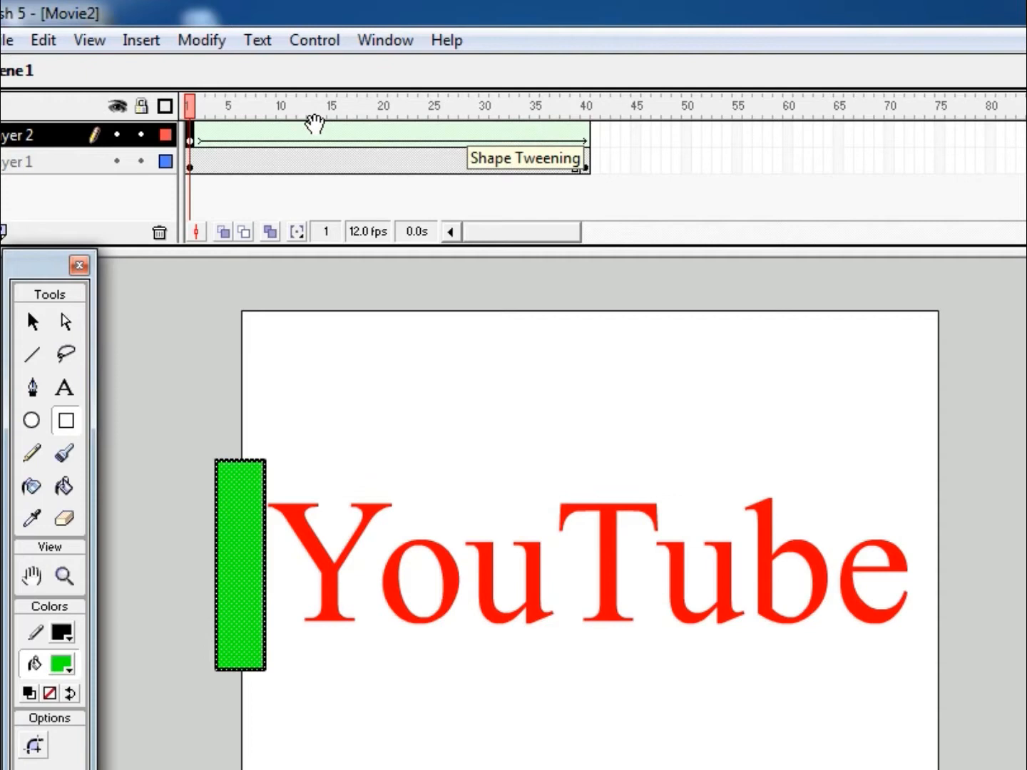
- Insert a keyframe at frame 40 of Layer 2 and scale the green rectangle there horizontally until it covers the whole YouTube text
click(586, 140)
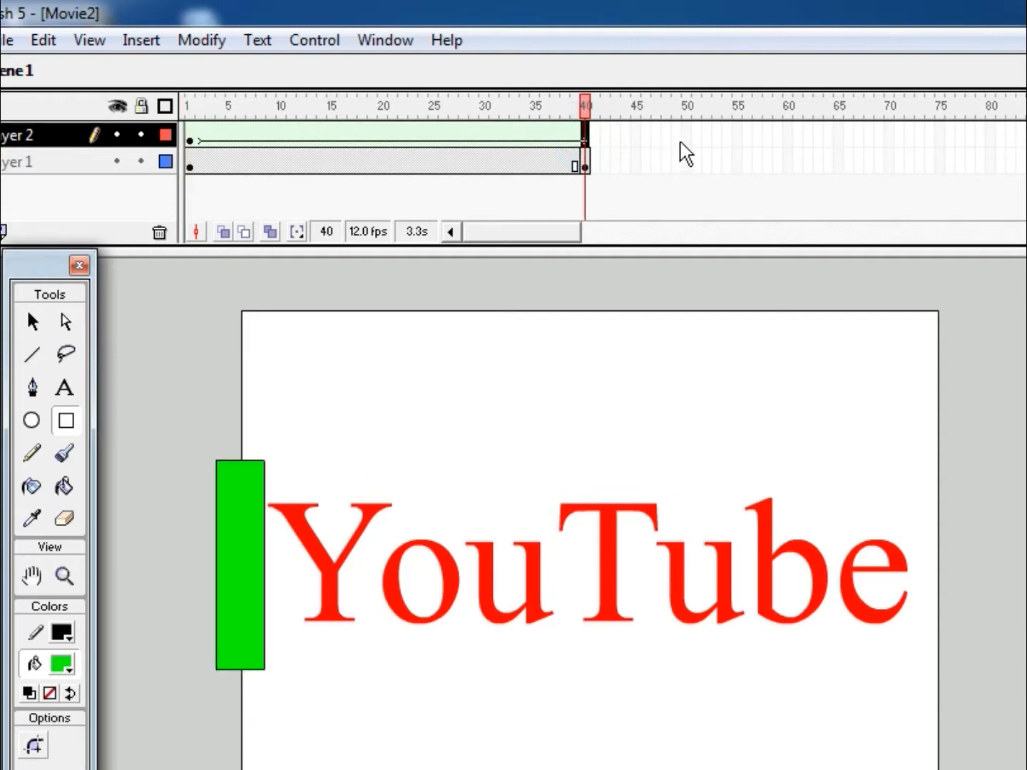
key(F6)
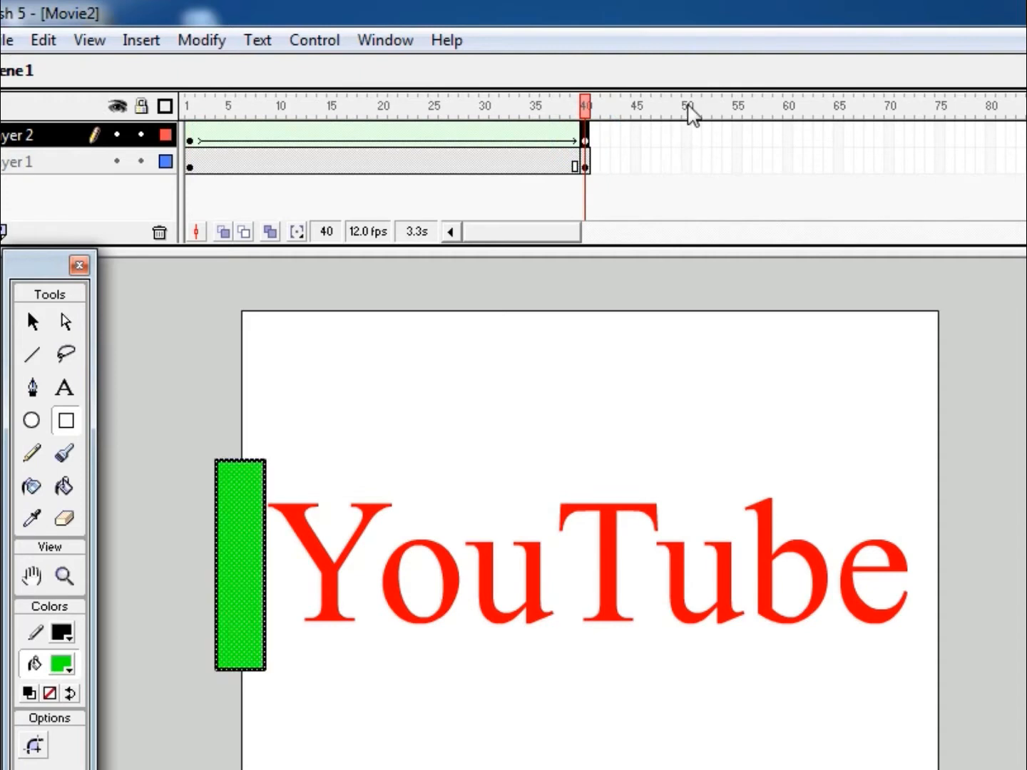
right_click(254, 528)
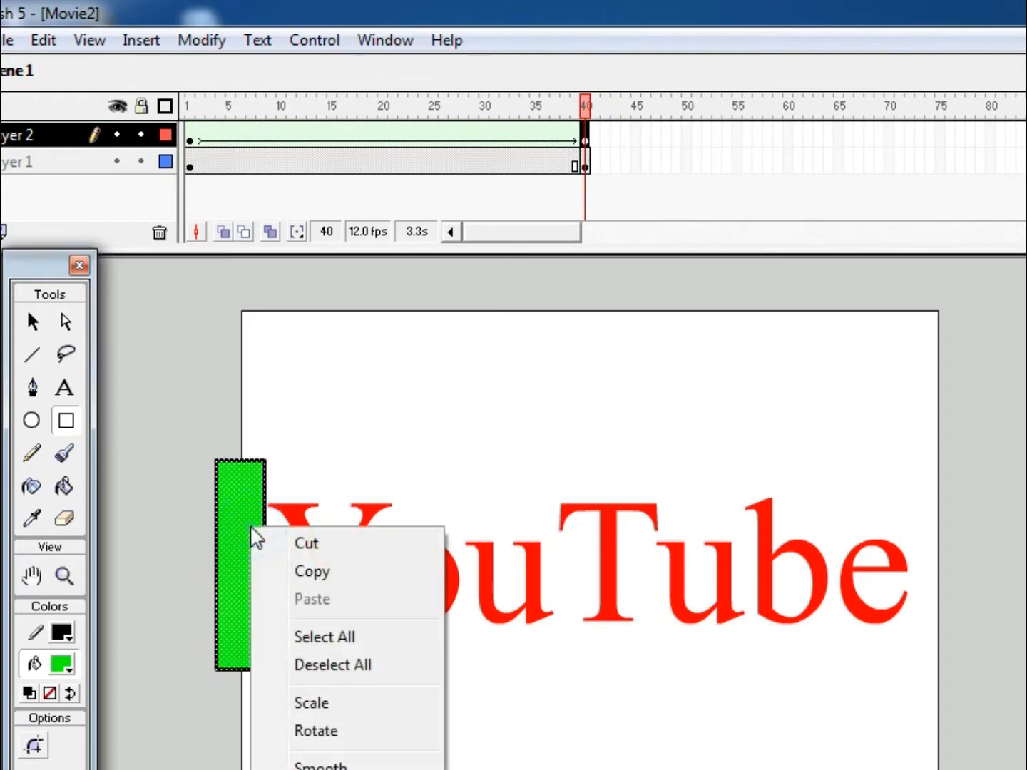
click(338, 706)
drag(264, 565, 917, 561)
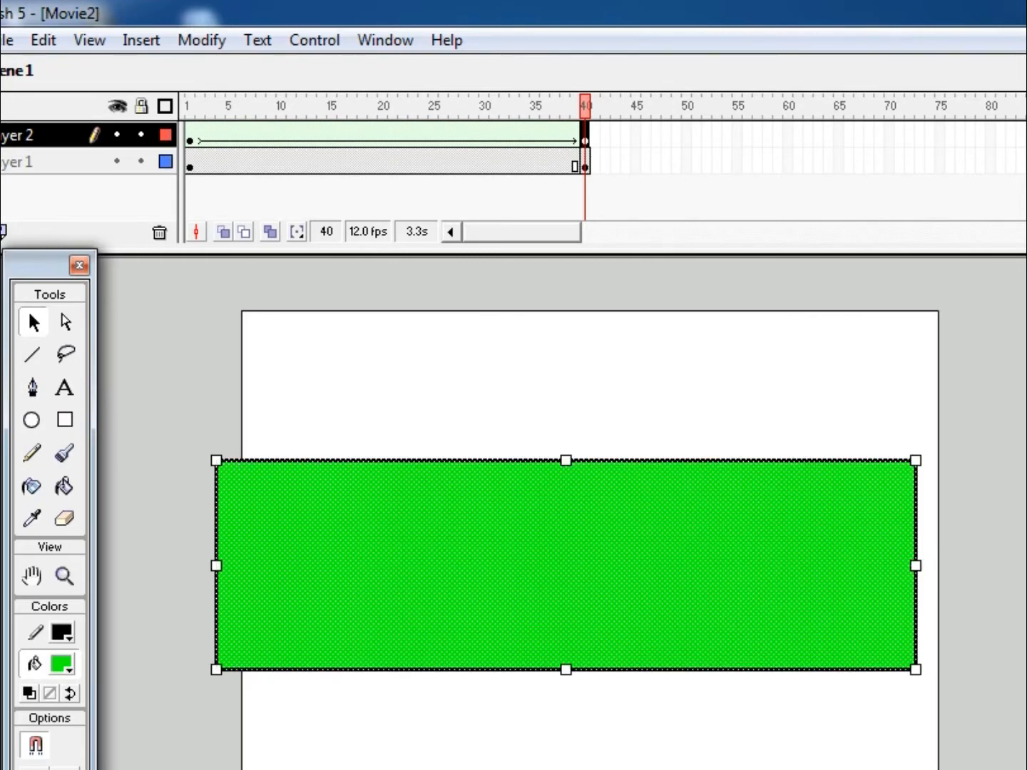
key(Return)
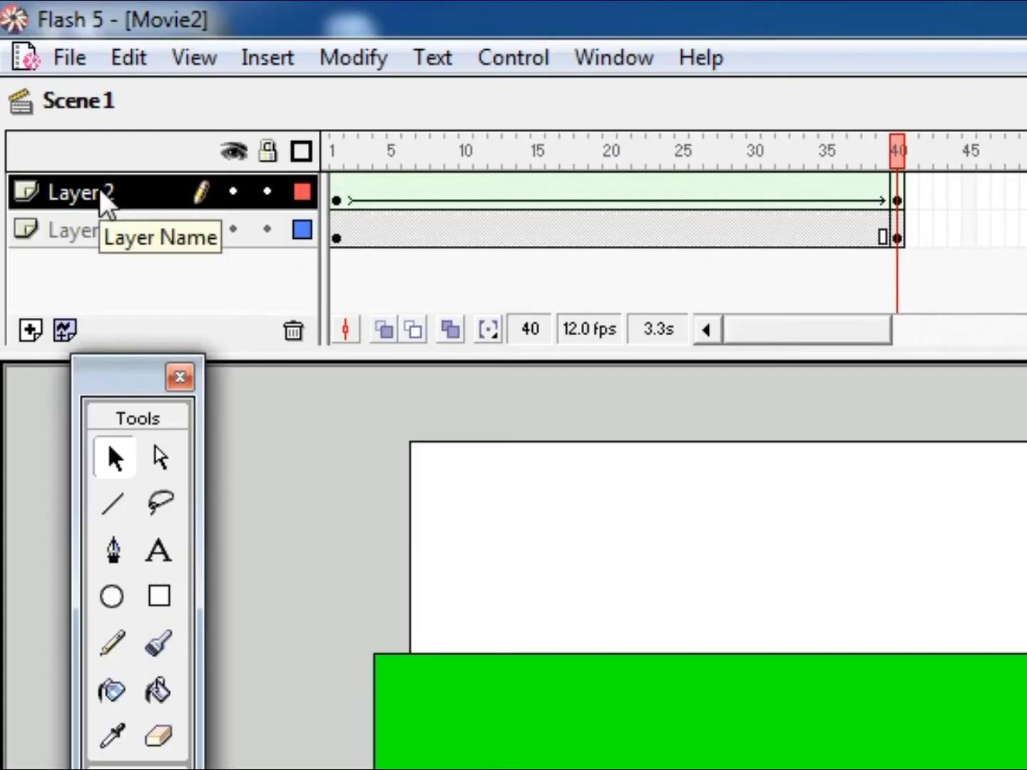
- Turn Layer 2 into a mask for Layer 1 and unlock both layers
click(43, 132)
right_click(129, 187)
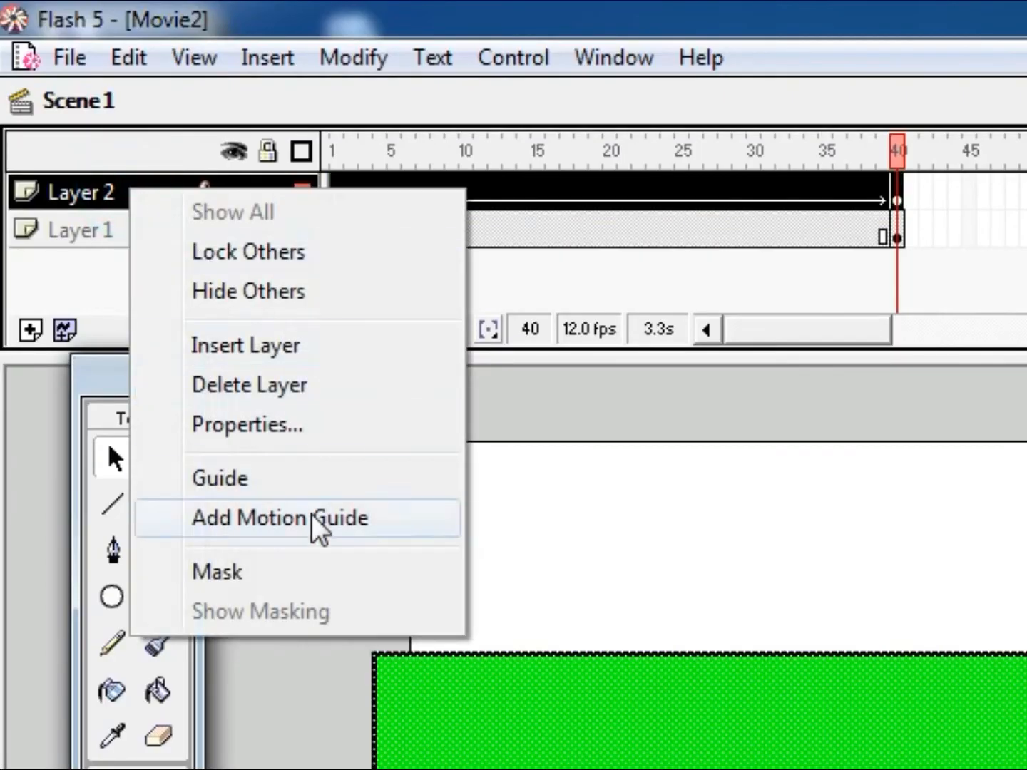
click(271, 587)
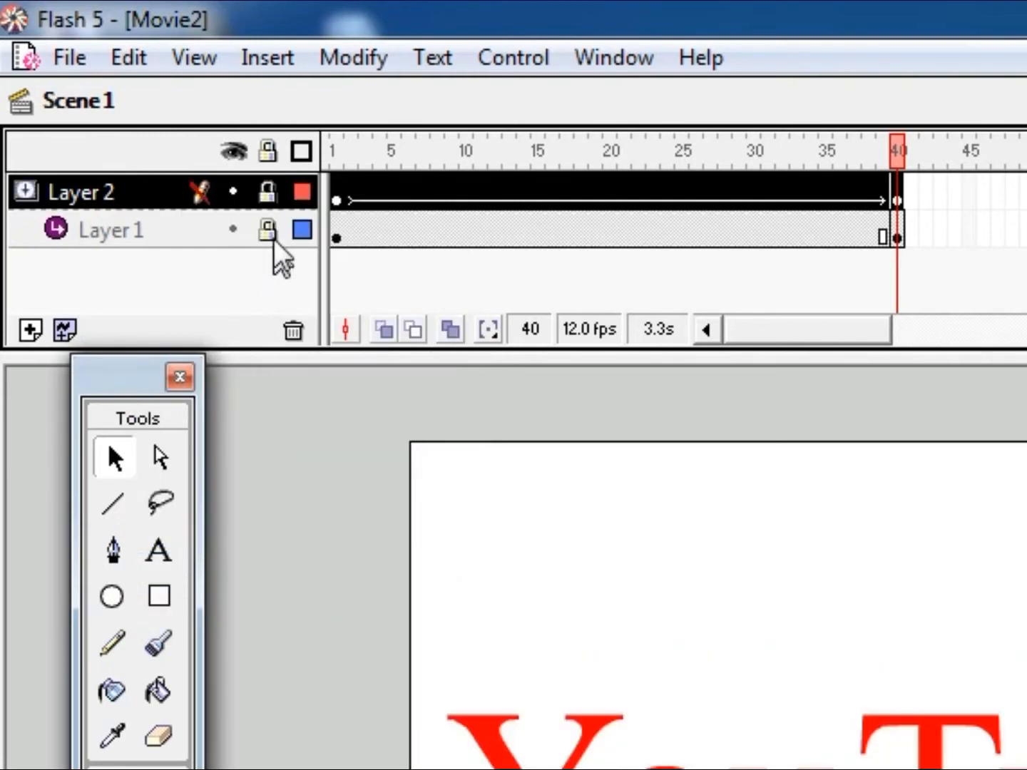
click(262, 192)
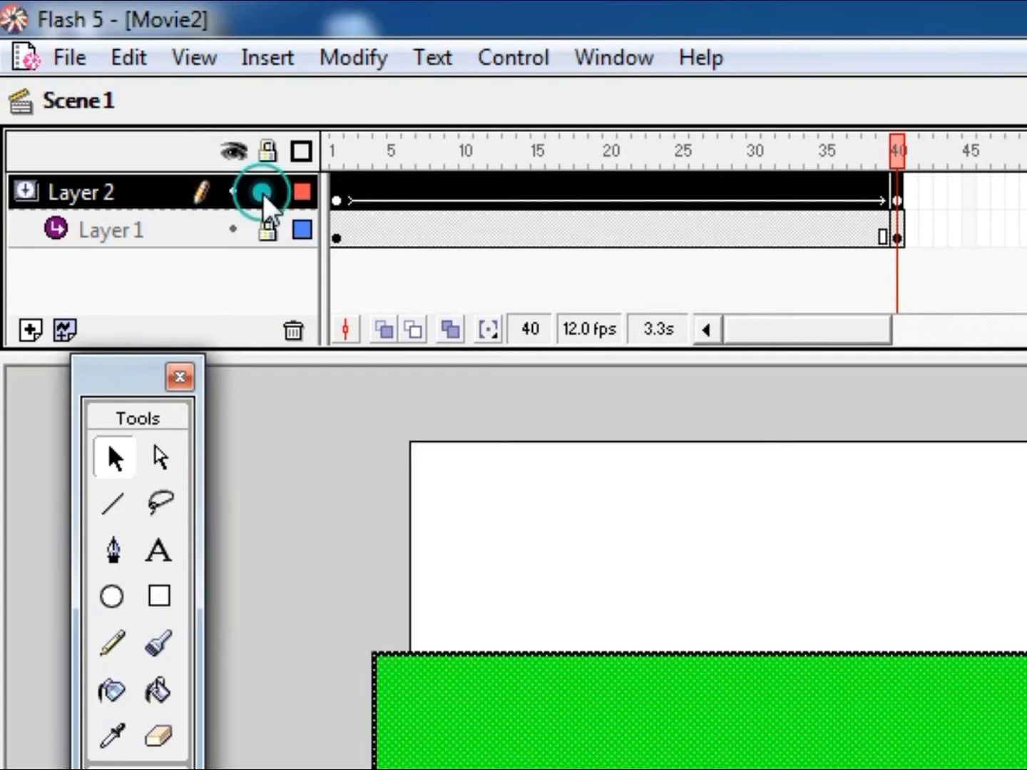
click(266, 230)
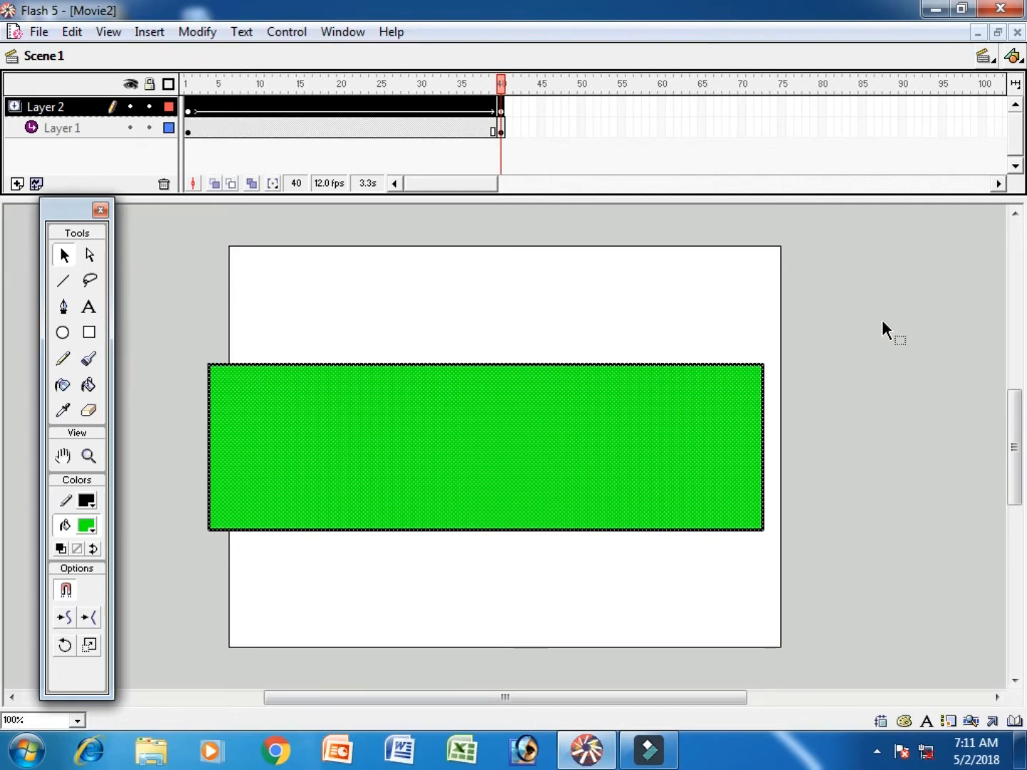
- Test the masked text animation, and close Movie2 without saving its changes
key(ctrl+Return)
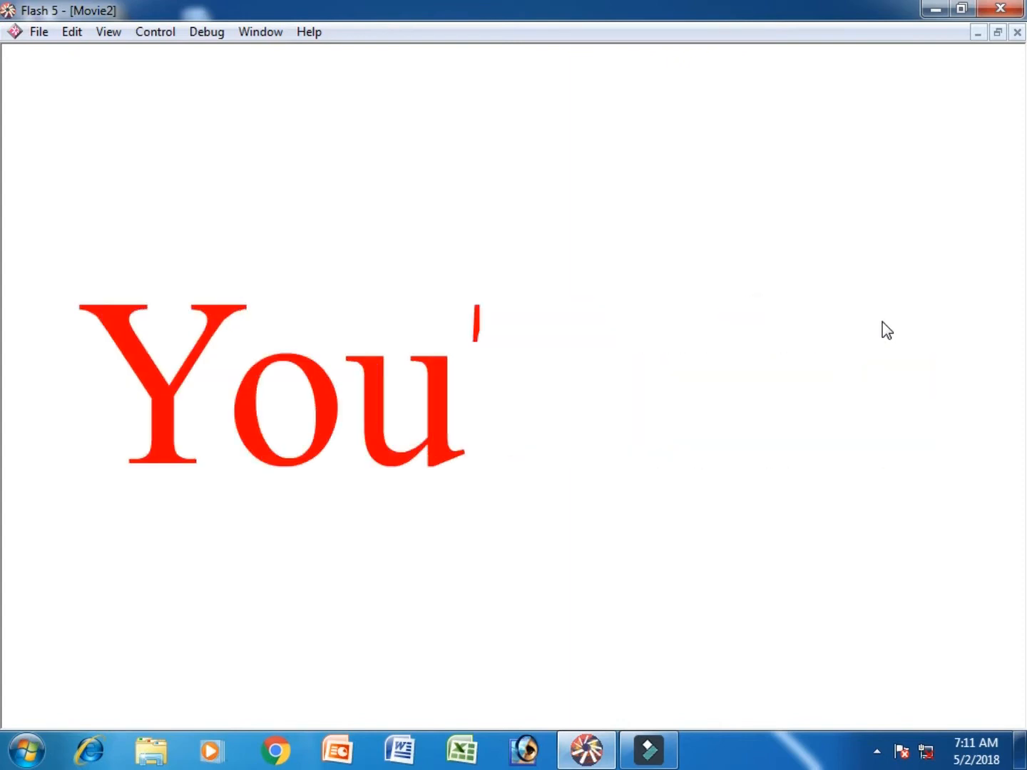
key(ctrl+w)
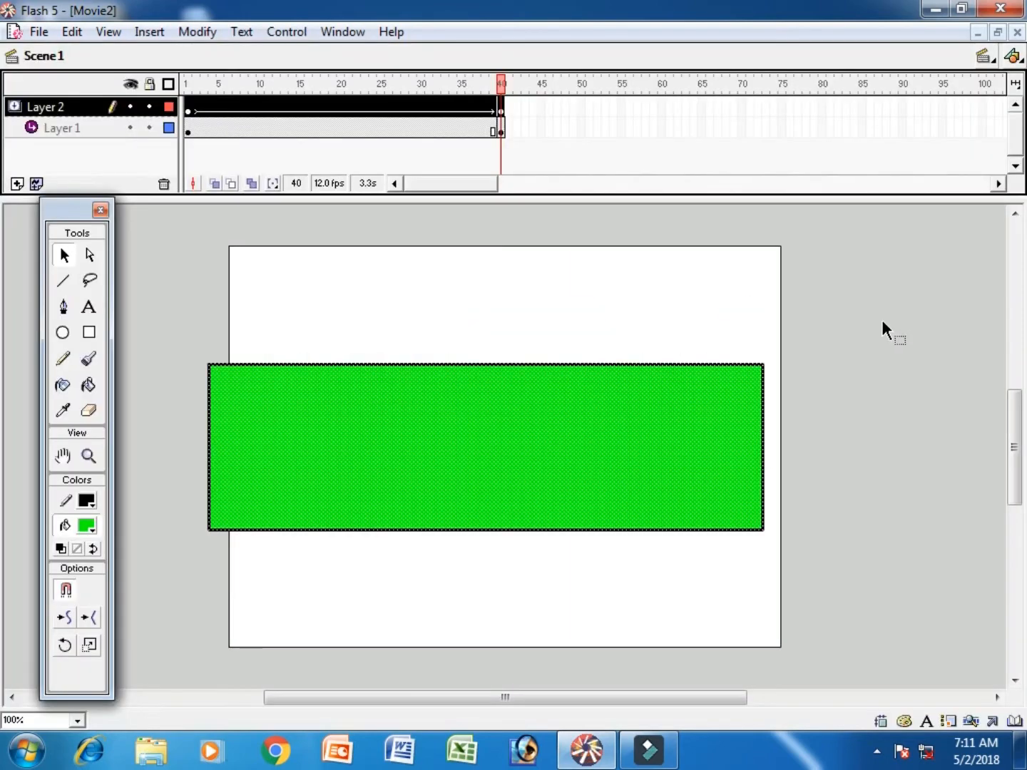
click(37, 32)
click(136, 143)
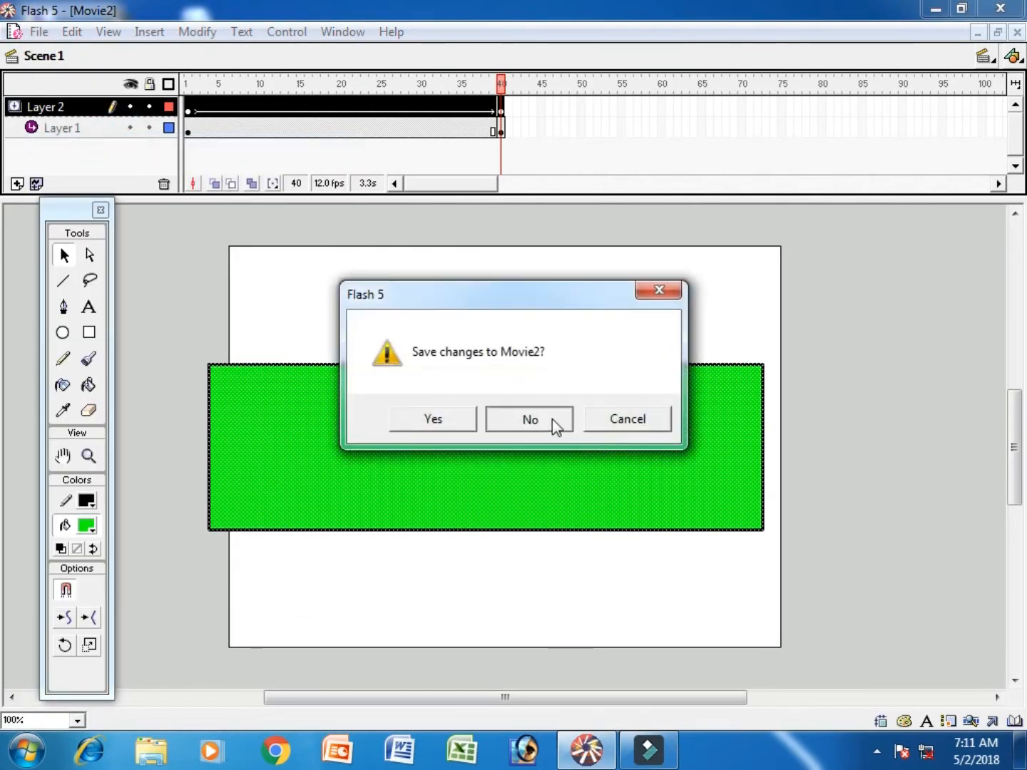
click(552, 420)
- Create a new blank movie and move the floating Tools palette farther away from the stage
click(16, 32)
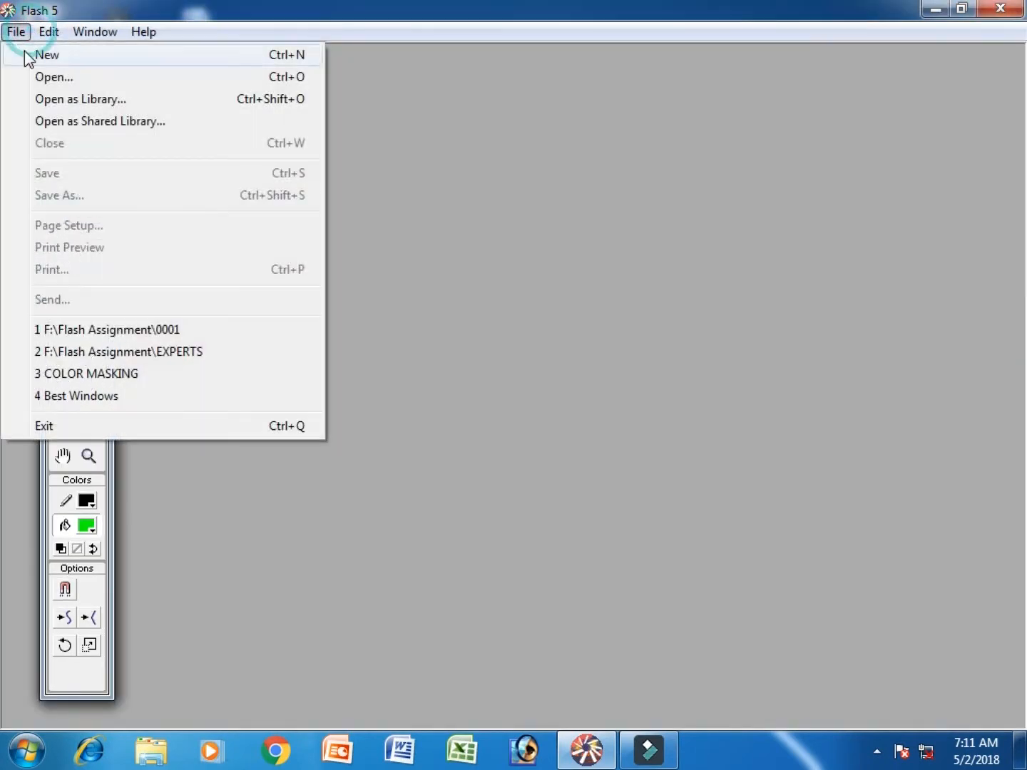
click(32, 53)
drag(71, 218, 38, 220)
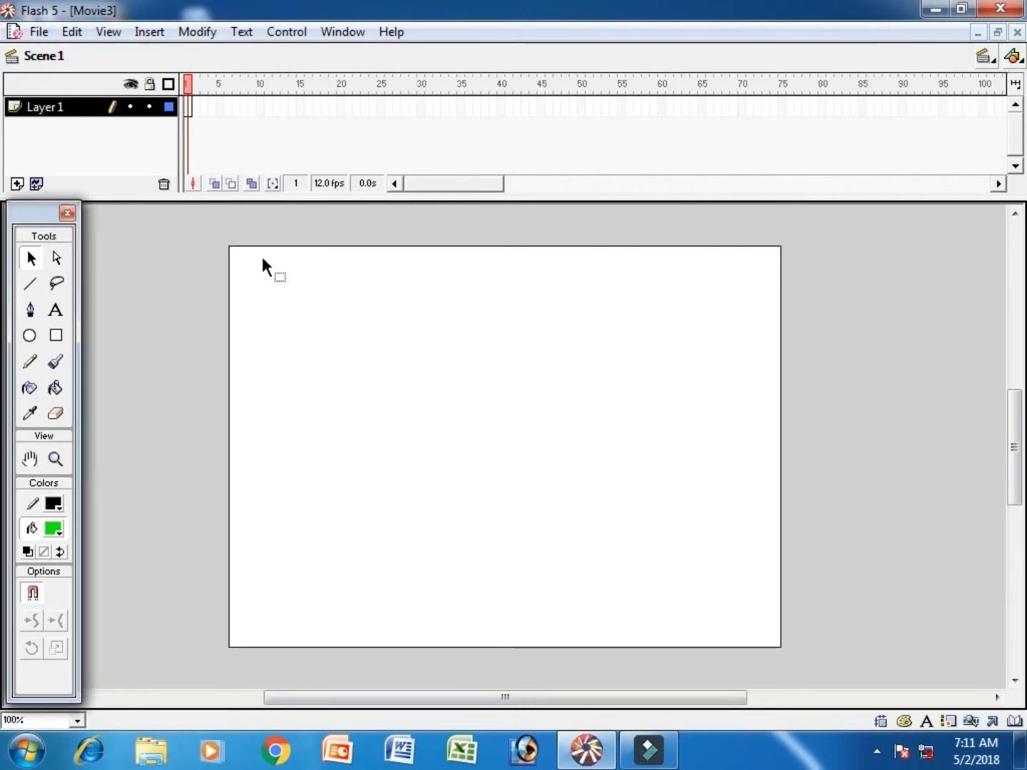
- Set the movie's background color to #990000 and its dimensions to 700 px wide by 100 px high
double_click(328, 183)
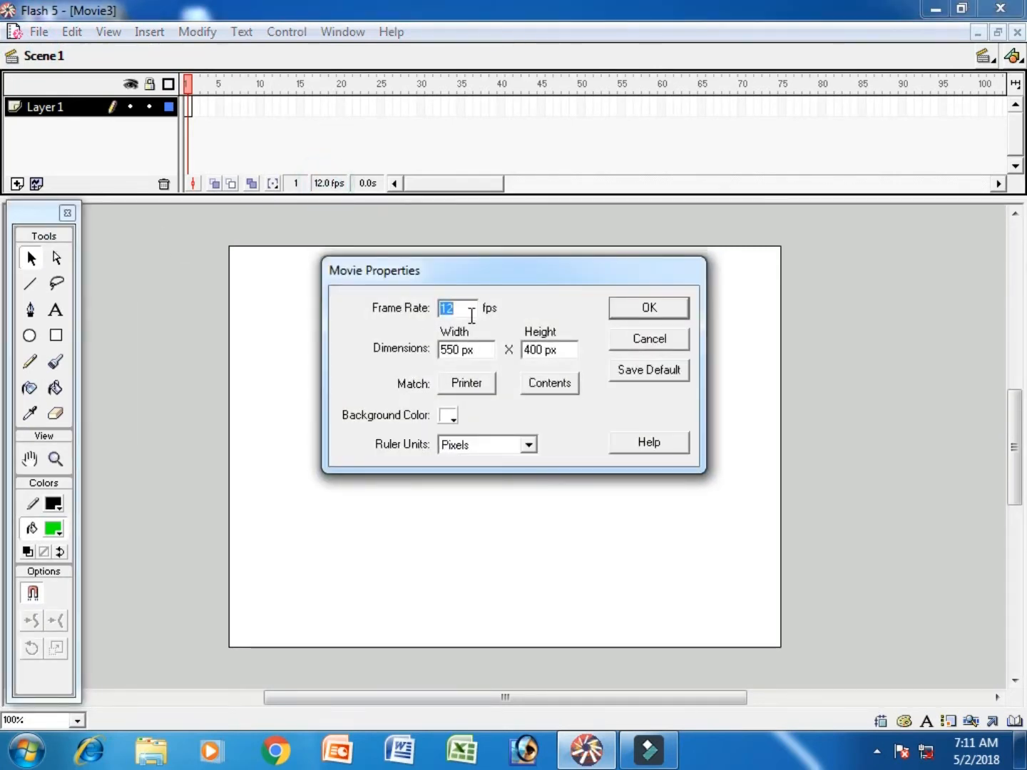
click(449, 417)
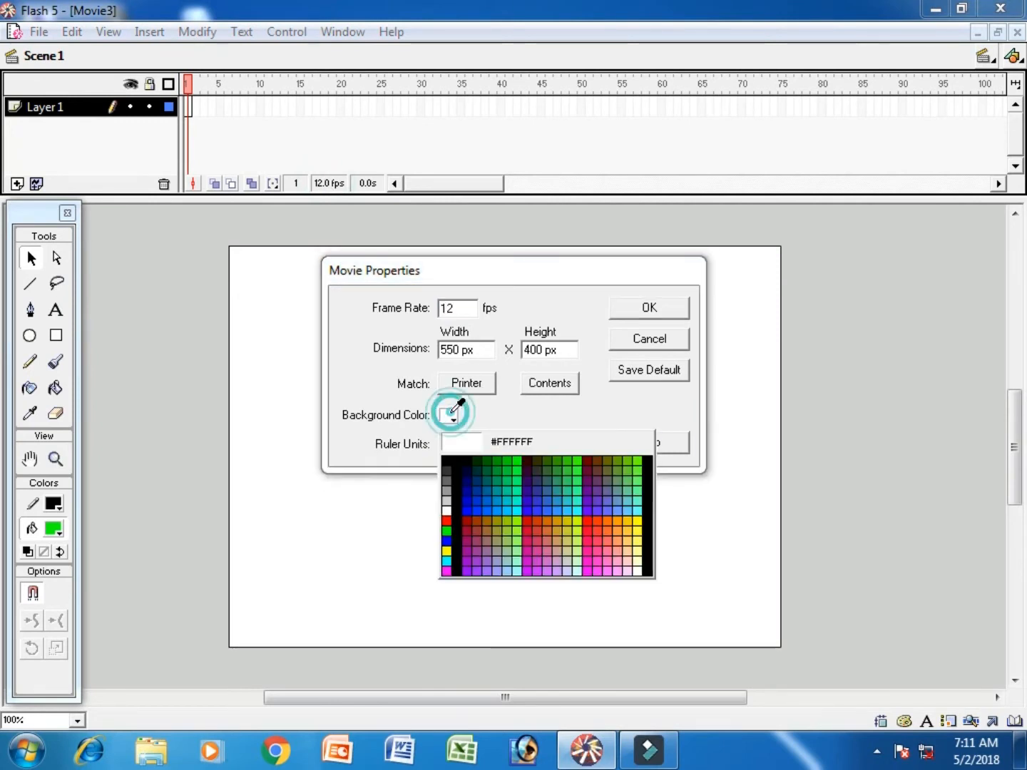
click(469, 518)
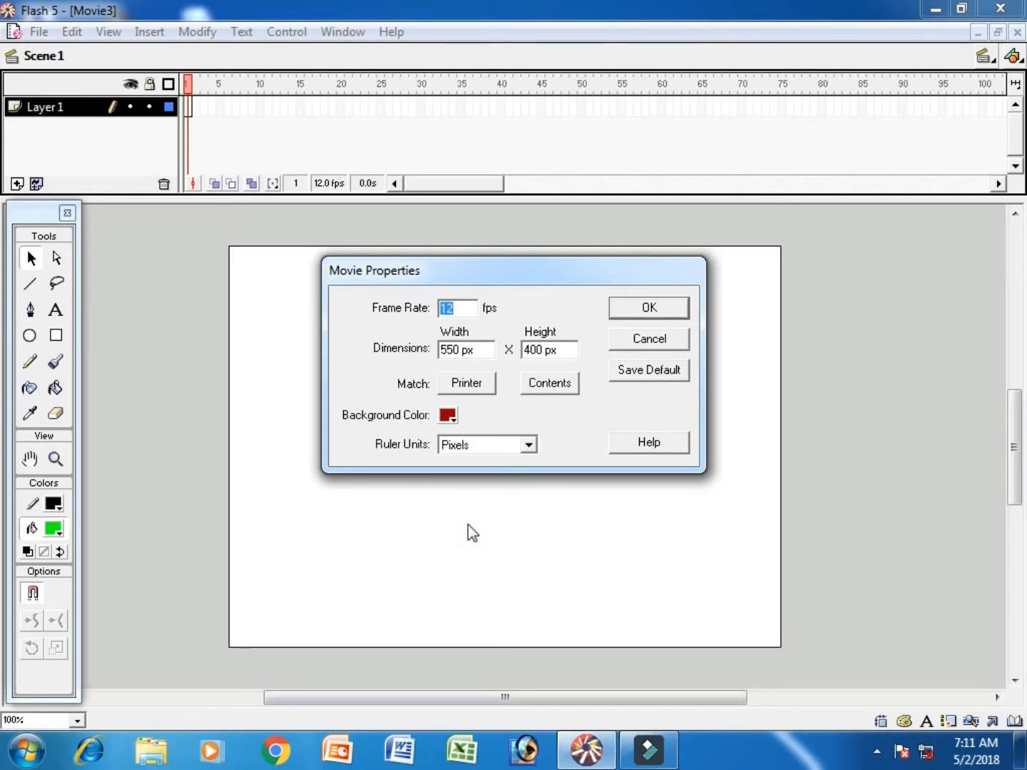
drag(484, 344, 423, 351)
text(700)
key(Tab)
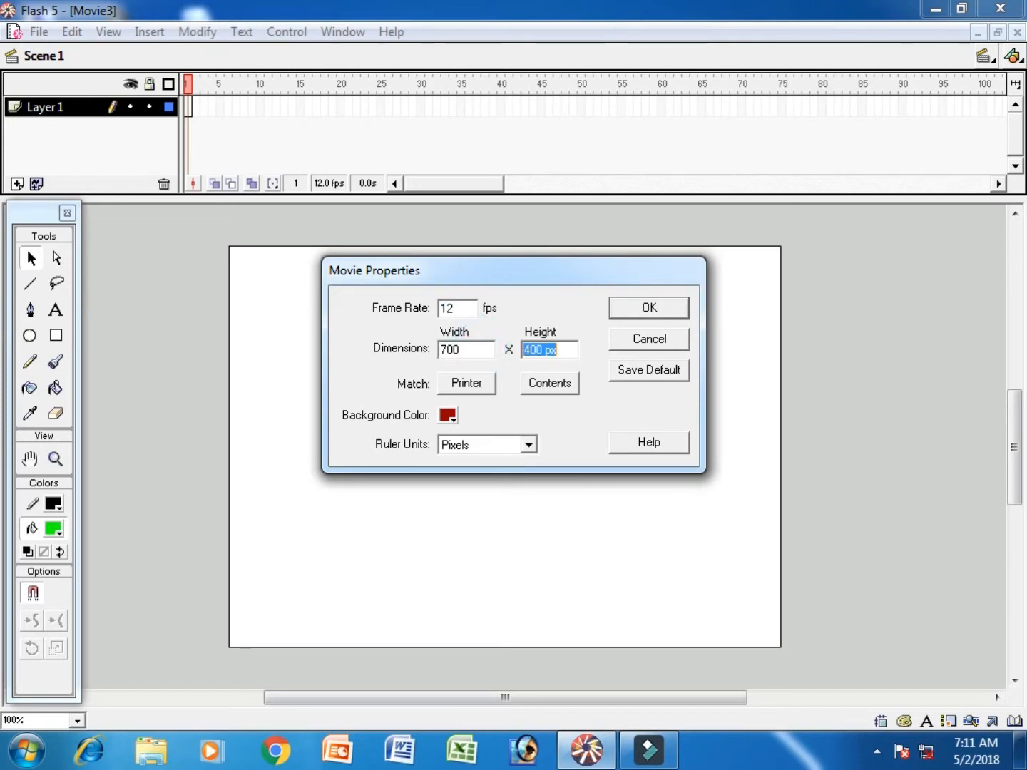
text(100)
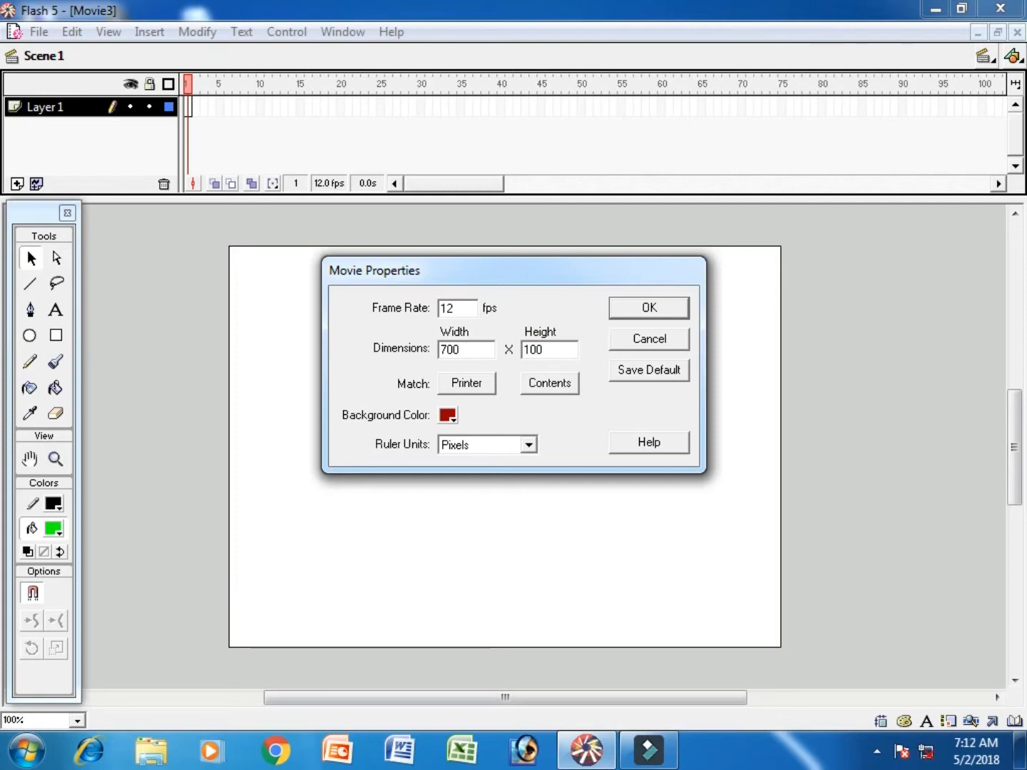
key(Return)
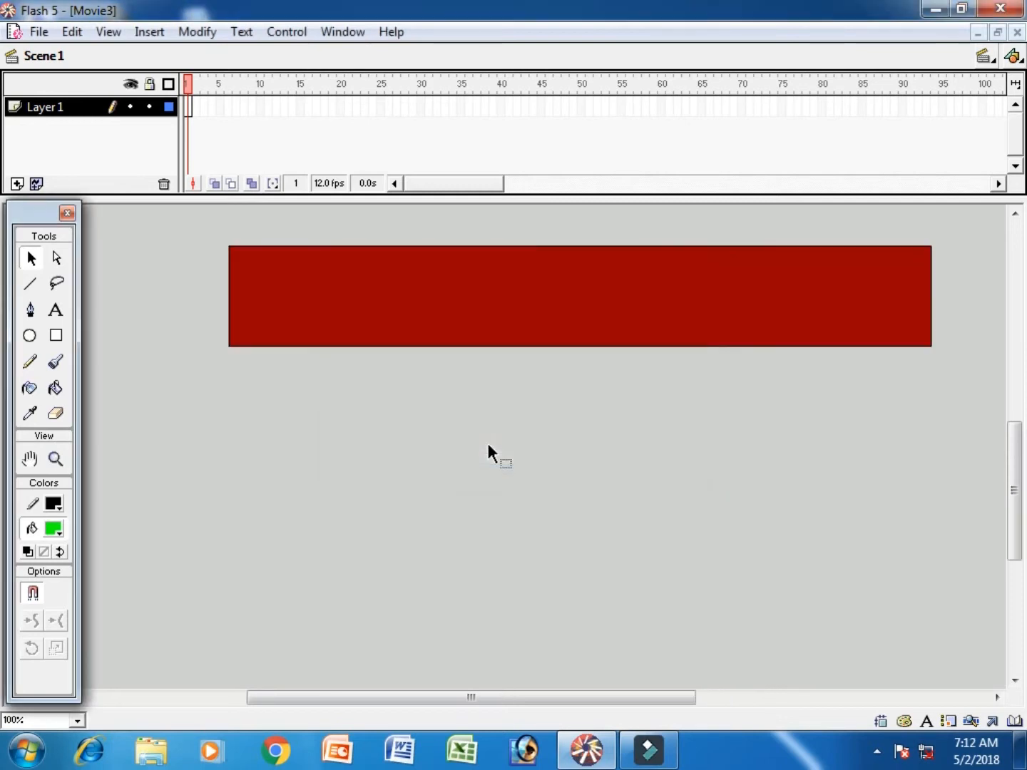
- Add the text "When You Young" on the red stage in frame 1 of Layer 1
drag(1014, 513, 992, 481)
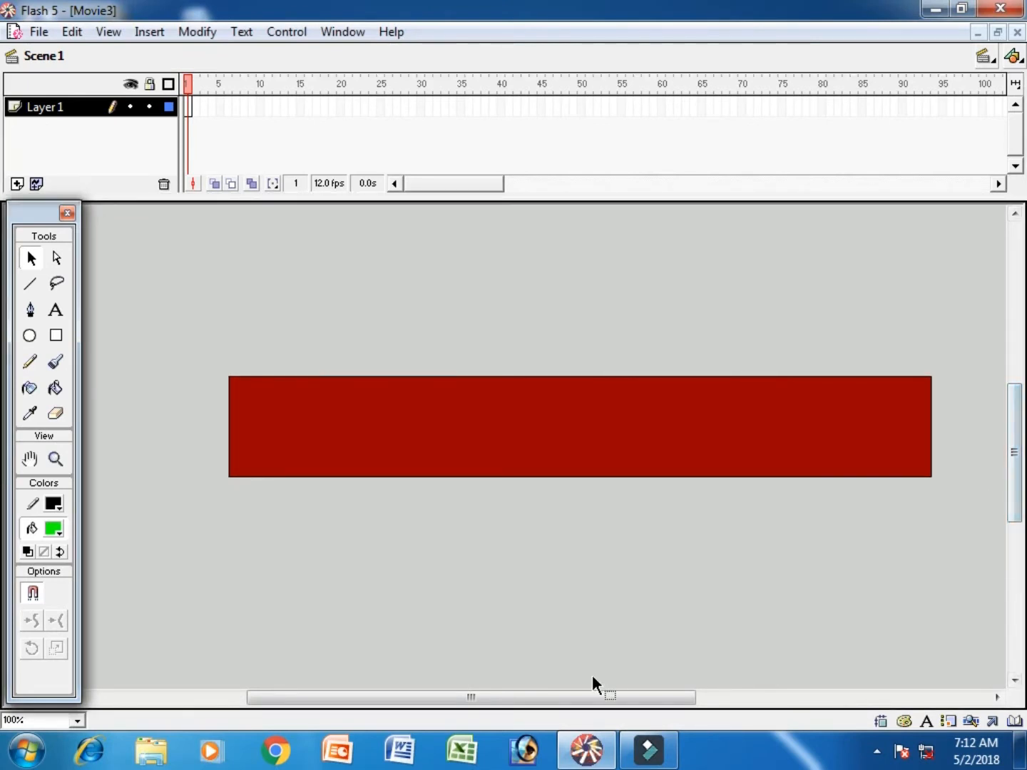
drag(598, 703, 625, 702)
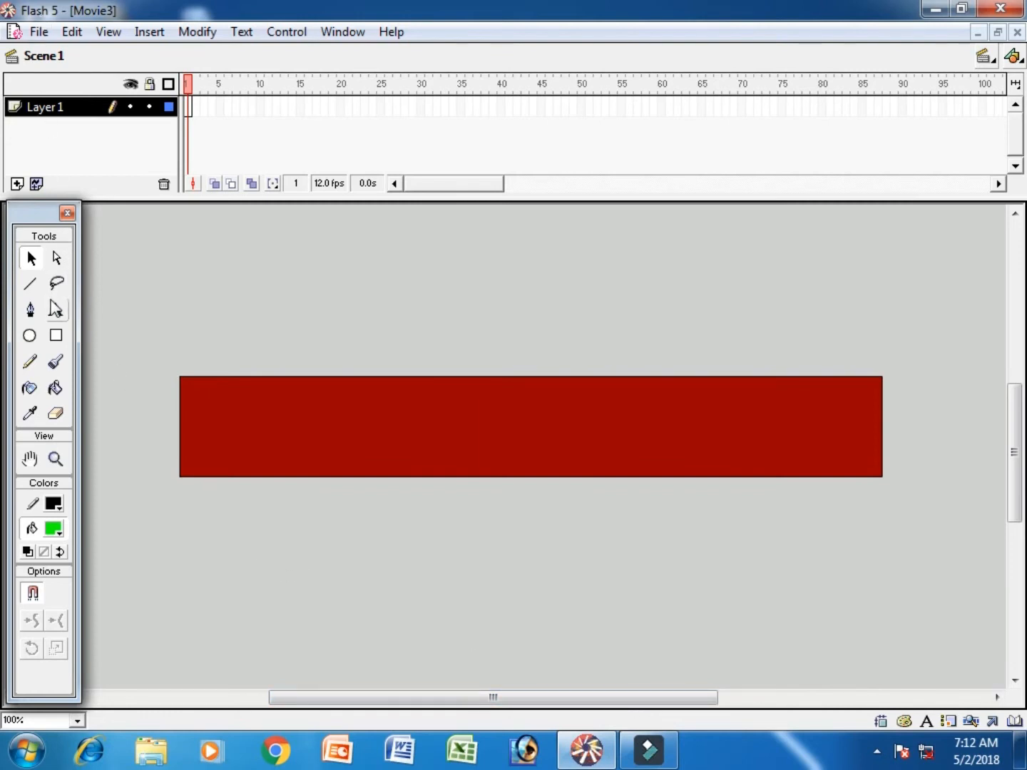
click(54, 310)
click(214, 453)
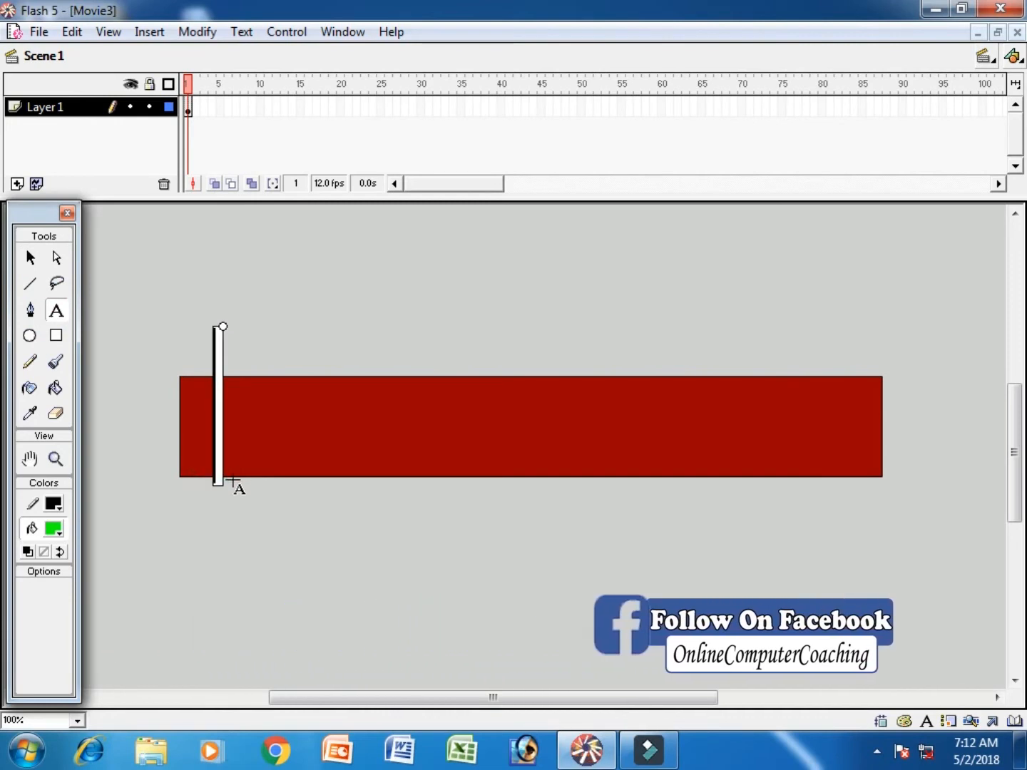
text(When)
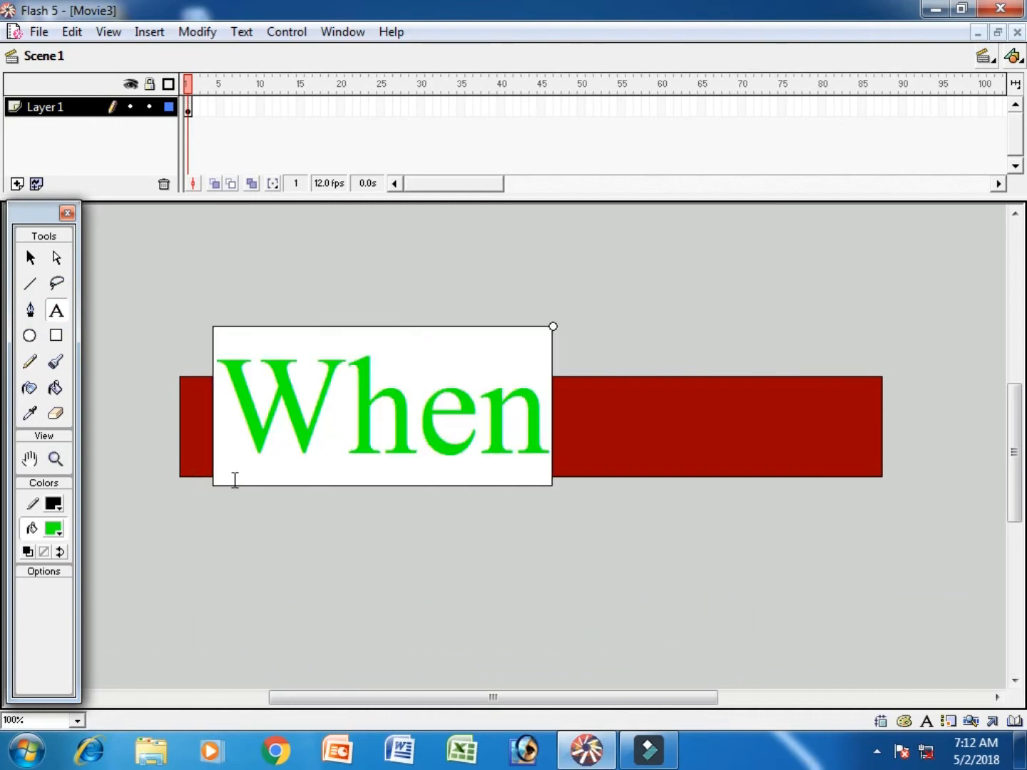
text( Yo)
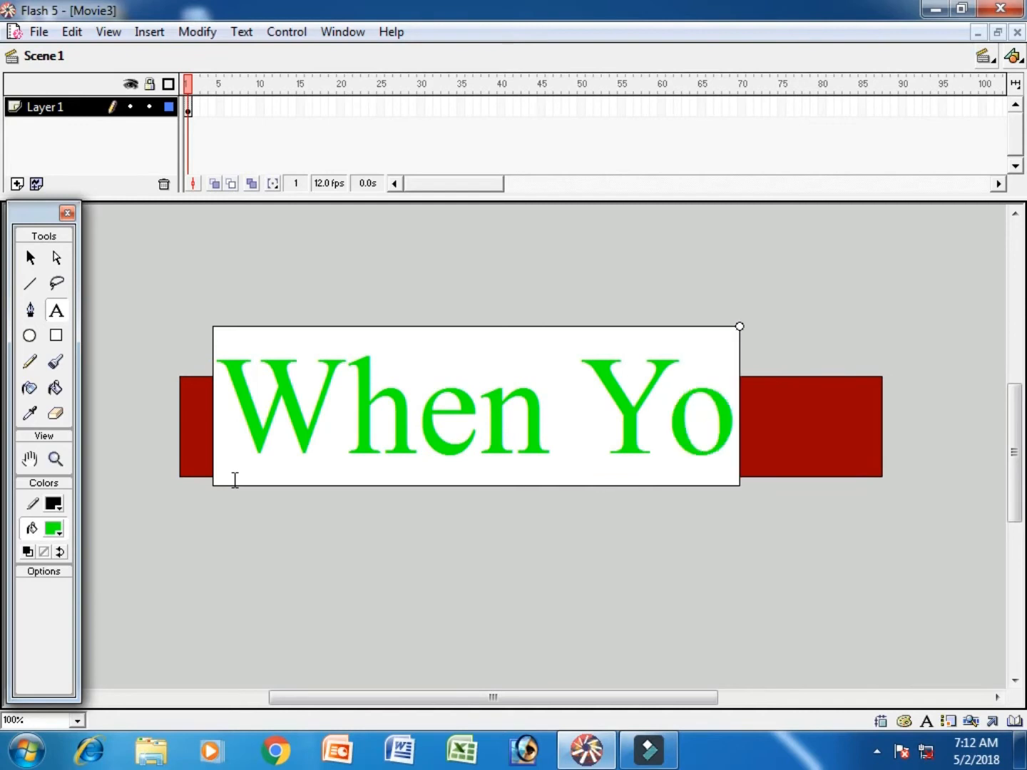
text(u Yo)
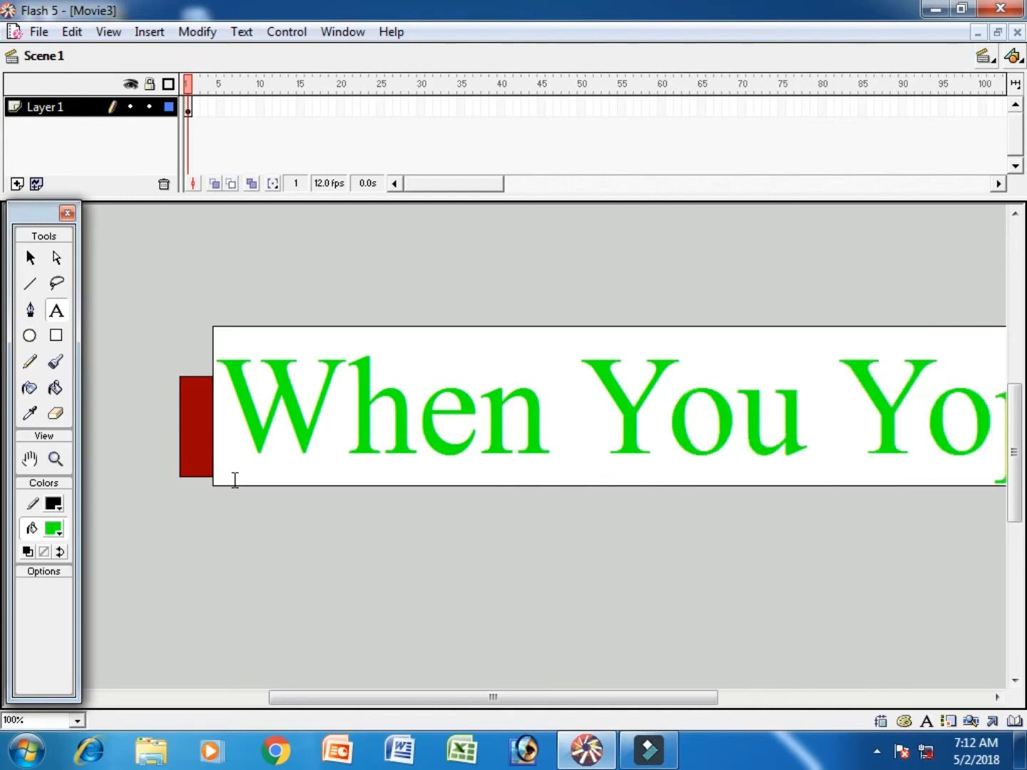
text(u)
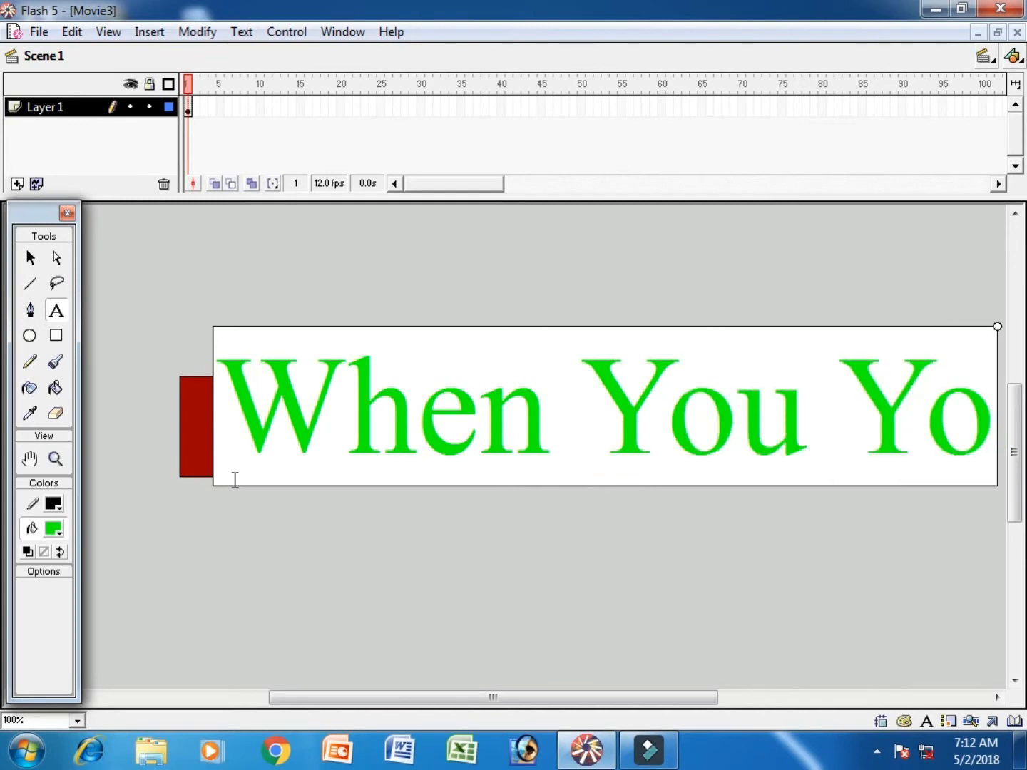
- Change the color of the whole "When You Young" text to white and set its font size to 84
key(ctrl+a)
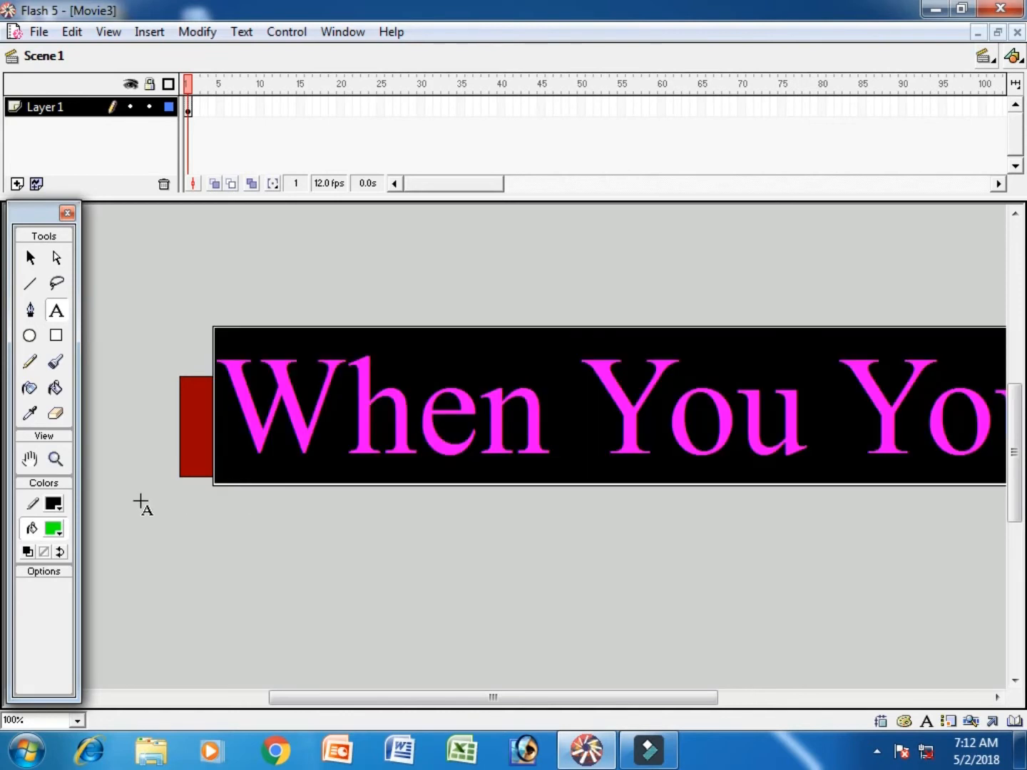
click(55, 530)
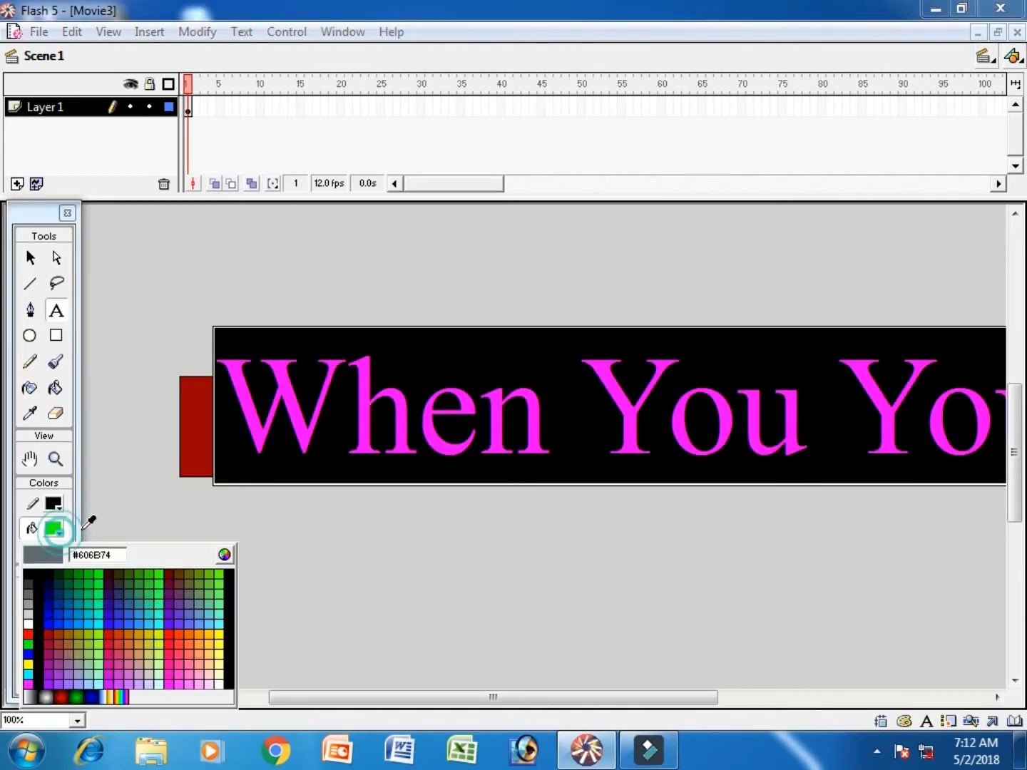
click(29, 618)
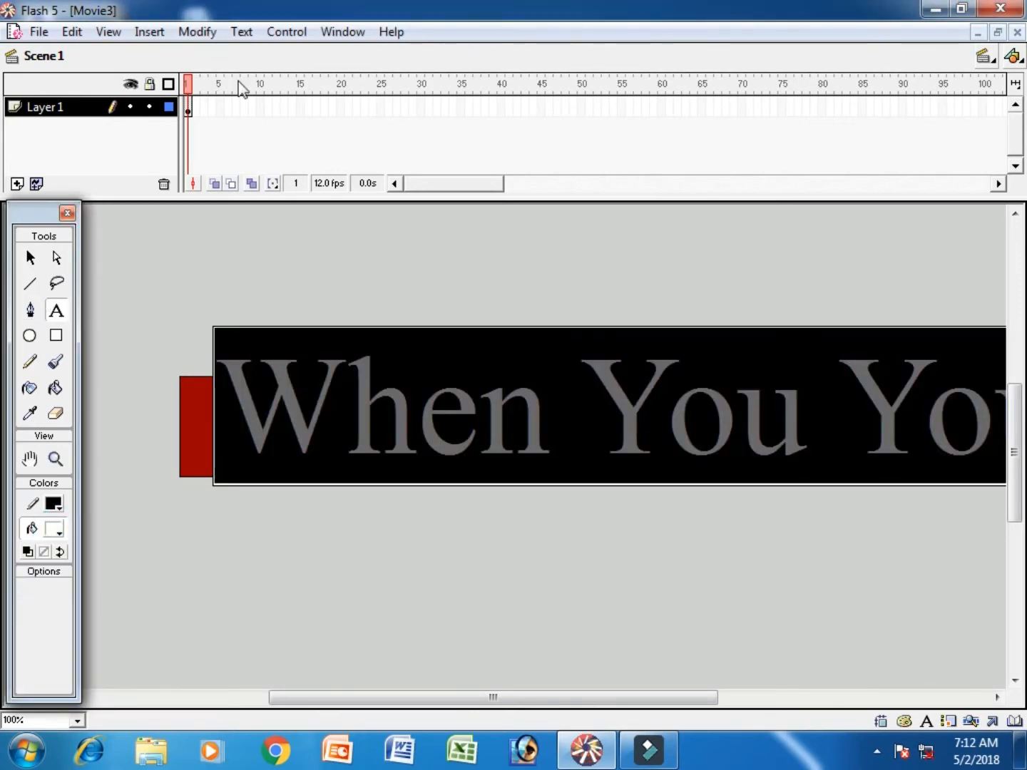
click(240, 32)
click(276, 179)
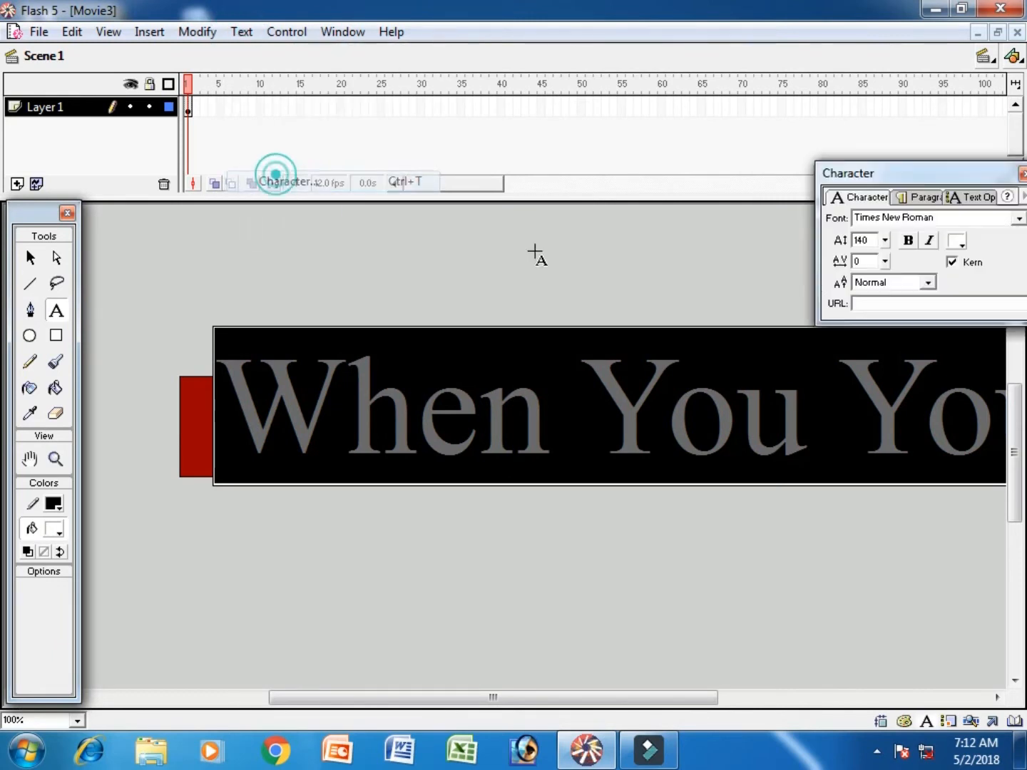
drag(887, 244, 888, 252)
- Nudge the "When You Young" text block down and sideways until it sits centered inside the red stage
click(31, 256)
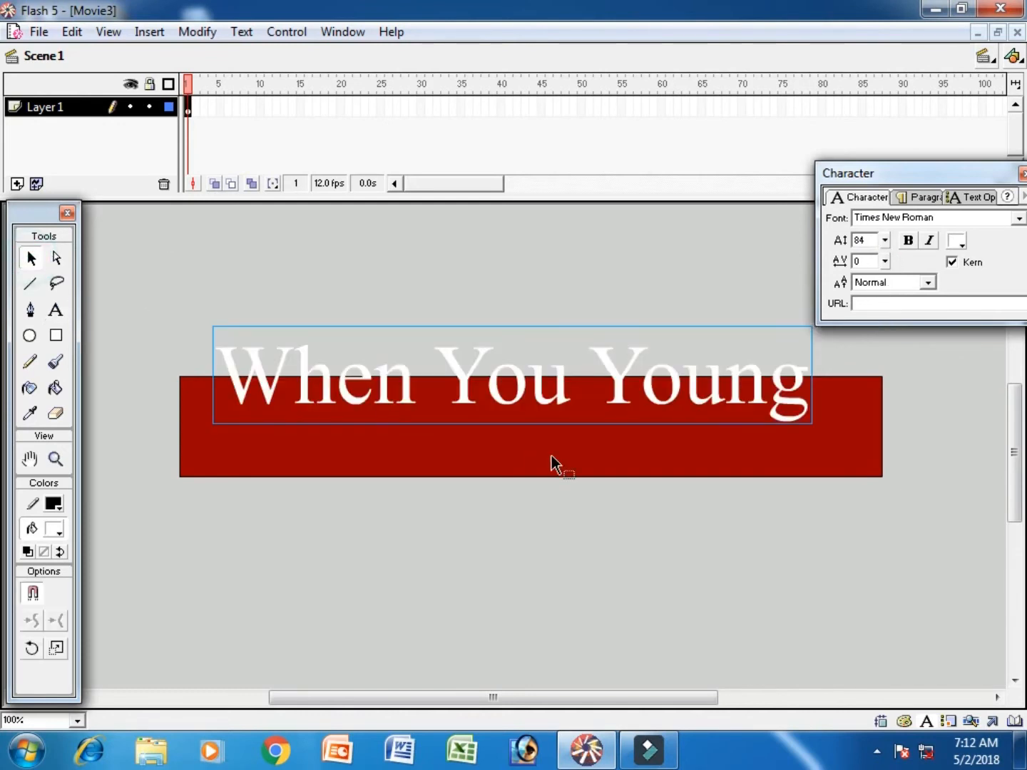
key(Down)
key(Down)
key(Down)
key(Down)
key(Down)
key(Down)
key(Down)
key(Down)
key(Down)
key(Down)
key(Down)
key(Down)
key(Down)
key(Down)
key(Down)
key(Down)
key(Down)
key(Down)
key(Down)
key(Down)
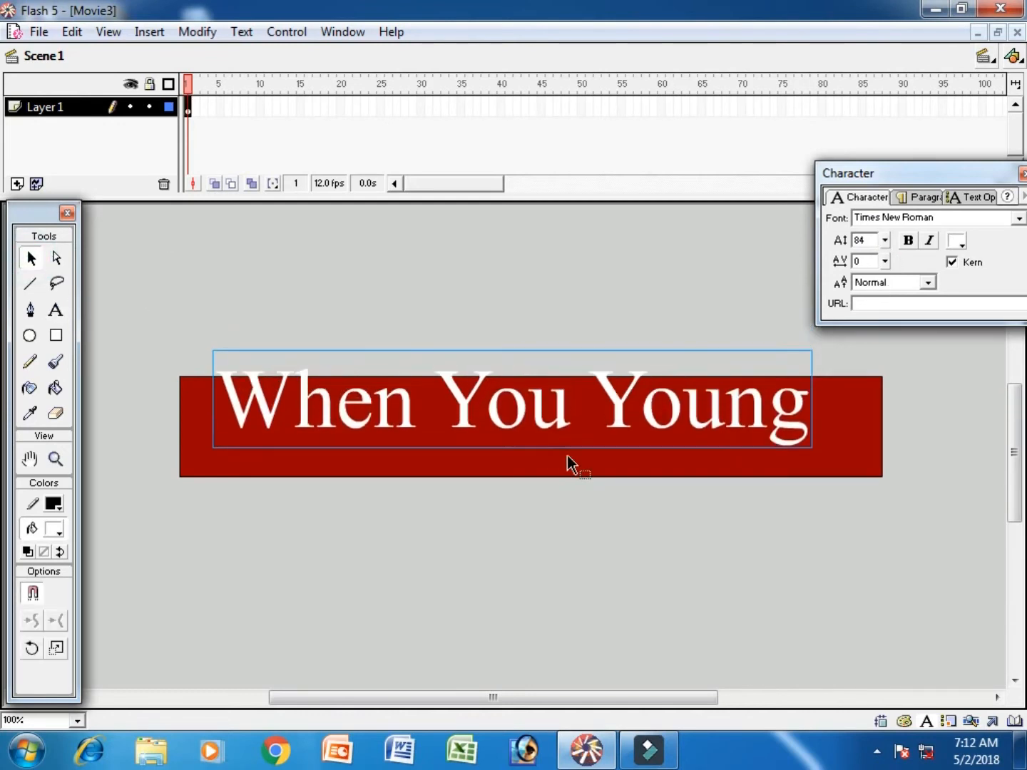
key(Down)
key(Down)
key(Down)
key(Down)
key(Down)
key(Down)
key(Down)
key(Down)
key(Down)
key(Down)
key(Down)
key(Down)
key(Down)
key(Down)
key(Down)
key(Down)
key(Down)
key(Down)
key(Down)
key(Down)
key(Right)
key(Right)
key(Right)
key(Right)
key(Right)
key(Right)
key(Right)
key(Right)
key(Right)
key(Right)
key(Right)
key(Right)
key(Right)
key(Right)
key(Right)
key(Right)
key(Right)
key(Right)
key(Right)
key(Right)
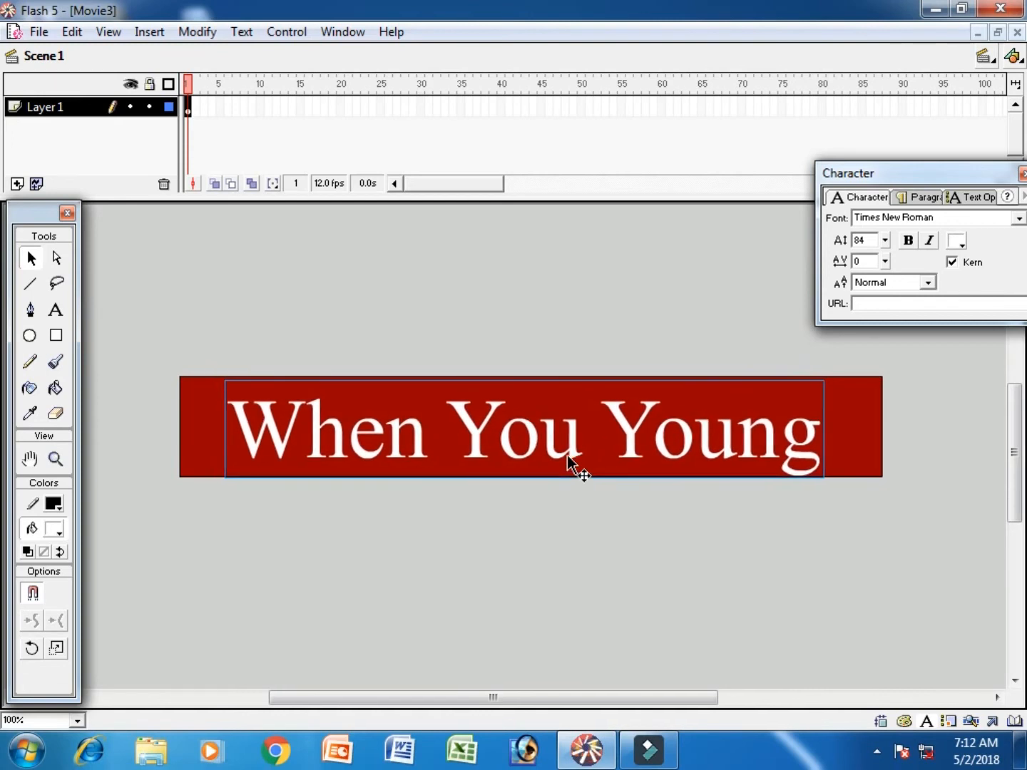
key(Left)
key(Left)
key(Left)
key(Left)
key(Left)
key(Left)
key(Left)
key(Left)
key(Left)
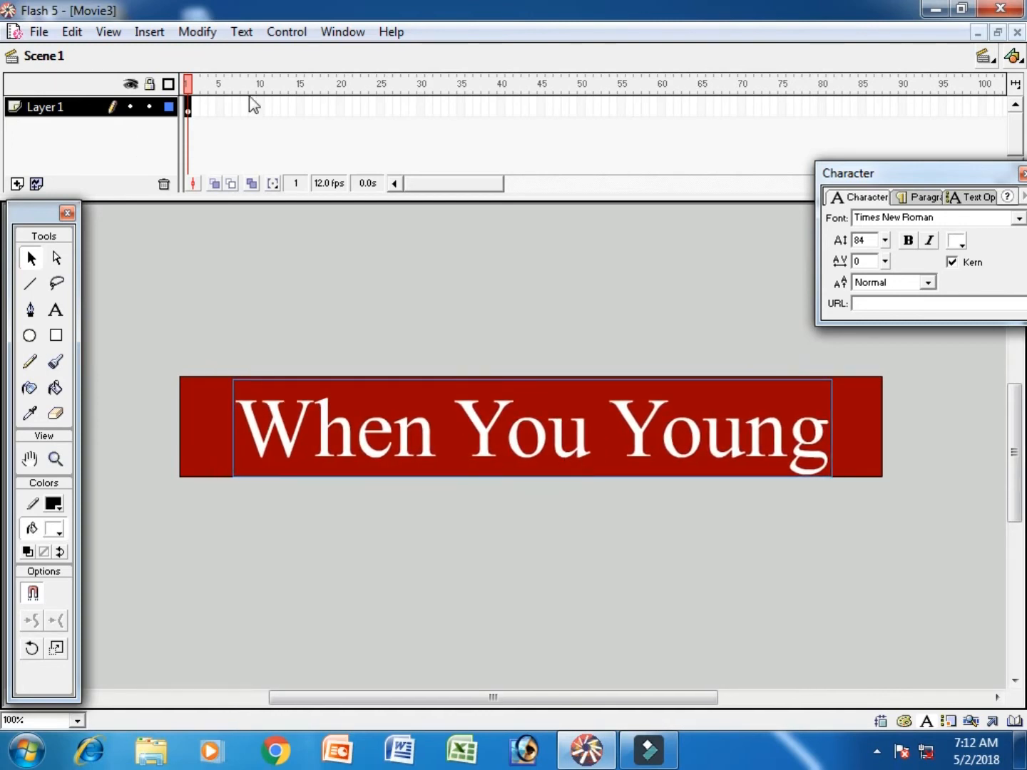
- Insert a keyframe at frame 40 of Layer 1 and add a new layer above it
click(498, 107)
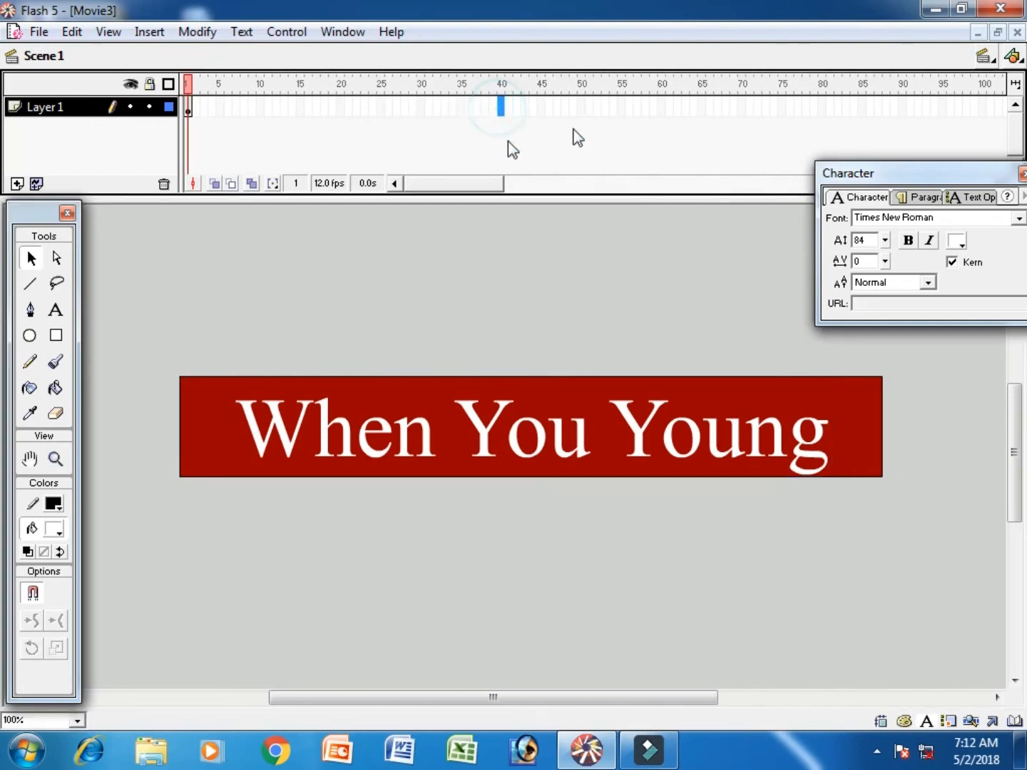
key(F6)
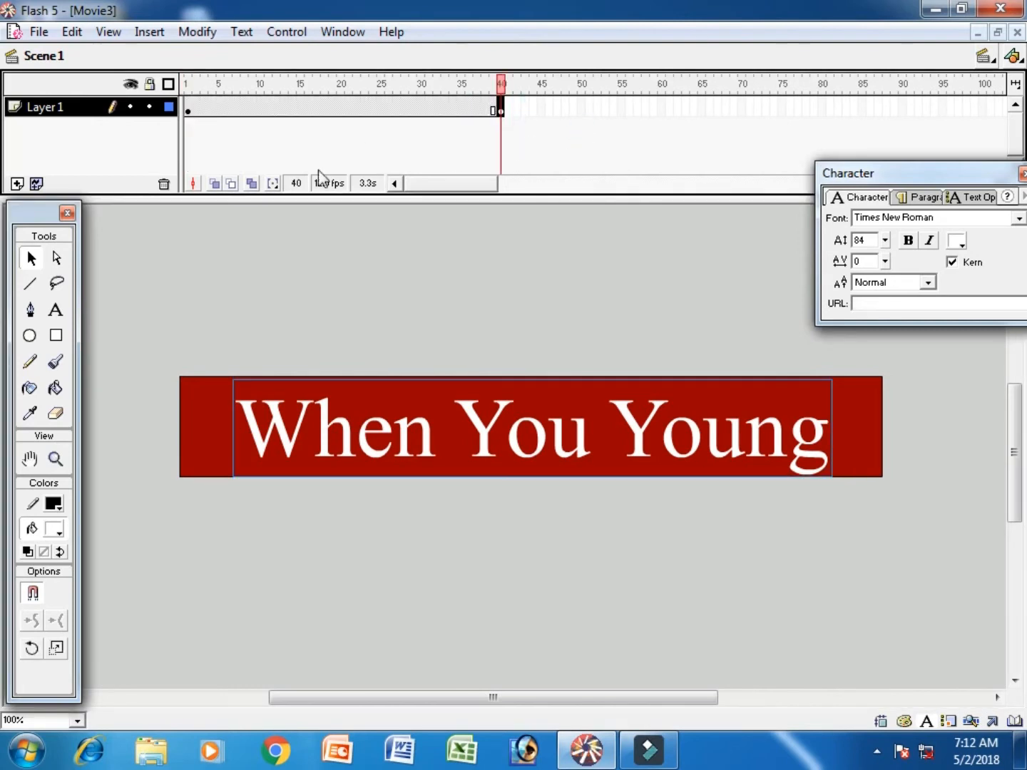
click(17, 184)
- Draw a narrow white rectangle, slightly taller than the stage, over the stage's left end in frame 1 of Layer 2
click(188, 108)
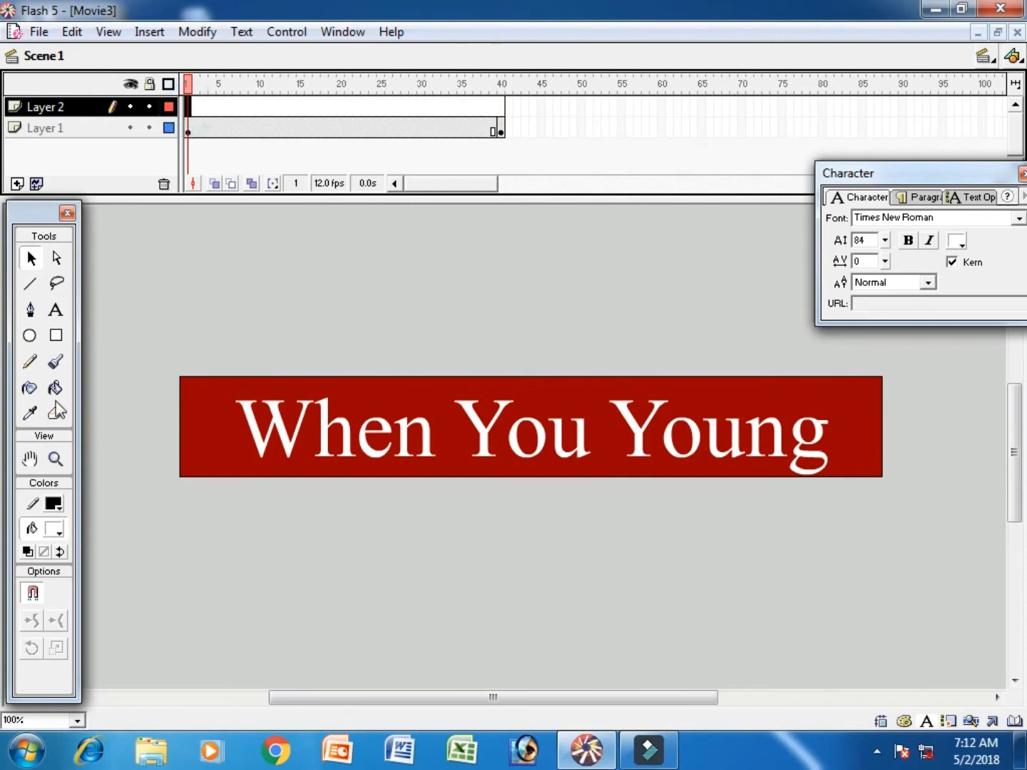
click(55, 335)
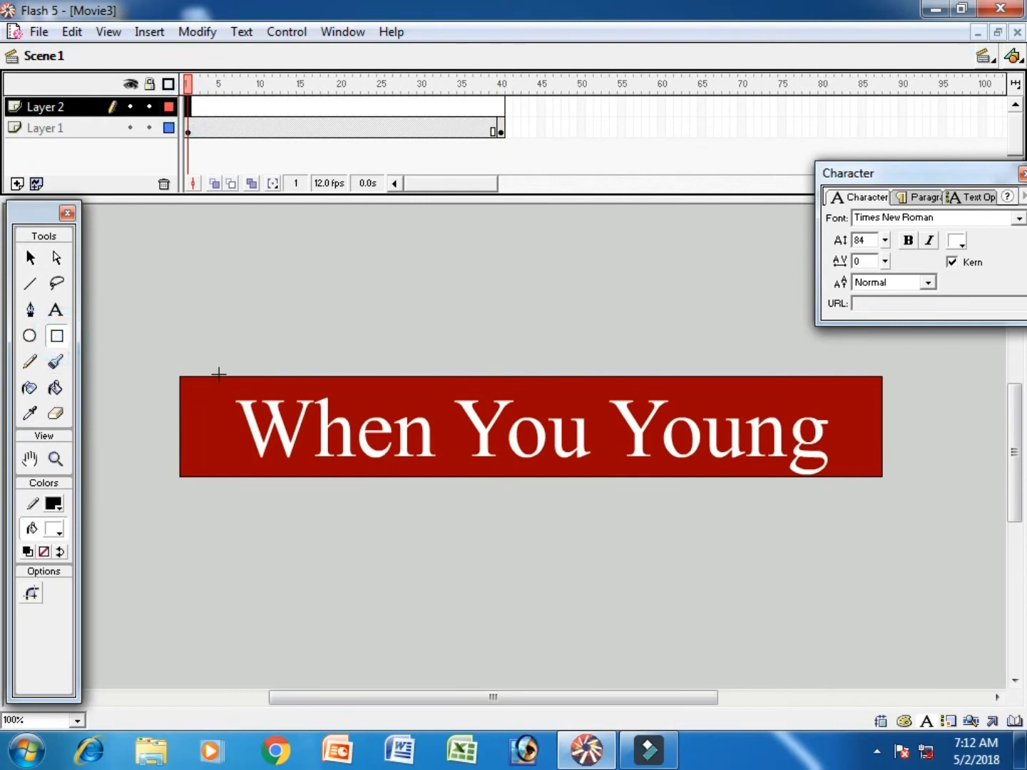
drag(219, 369, 172, 485)
- Set the tweening of frame 1 on Layer 2 to Shape
click(189, 106)
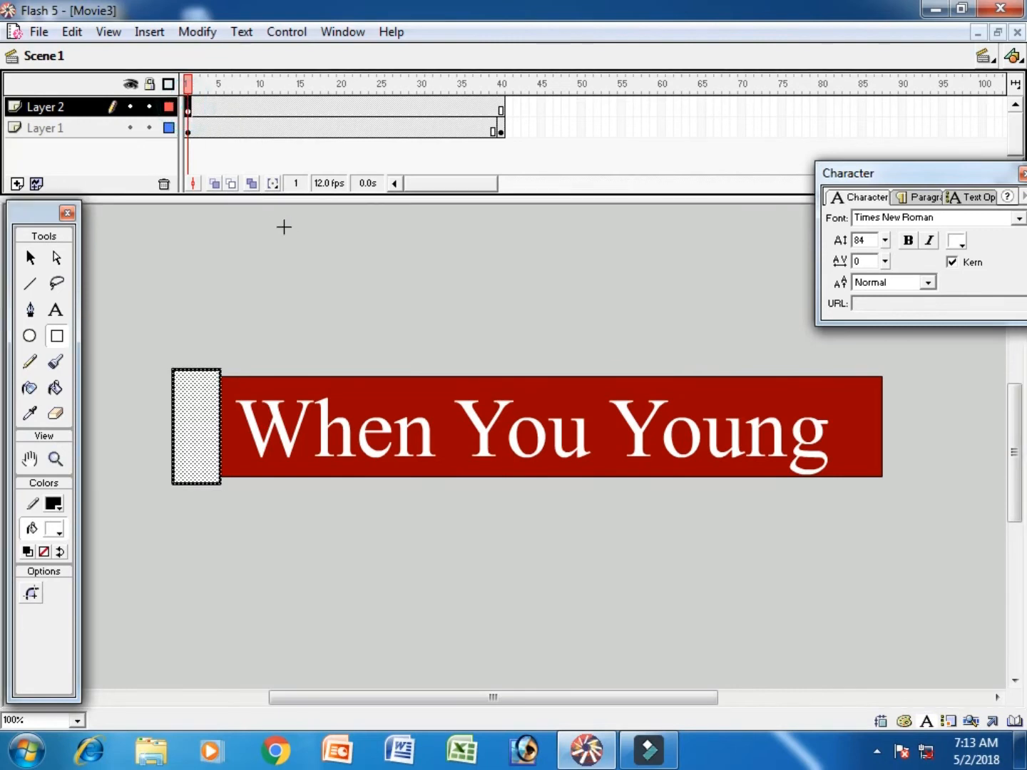
key(ctrl+f)
click(773, 224)
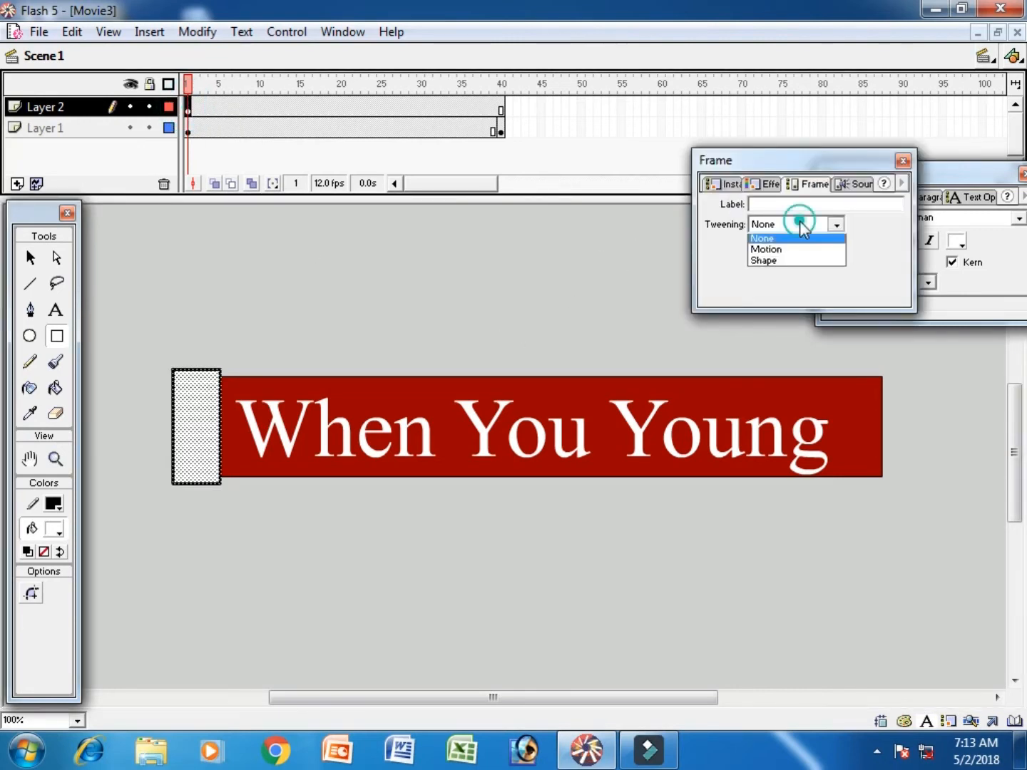
click(798, 264)
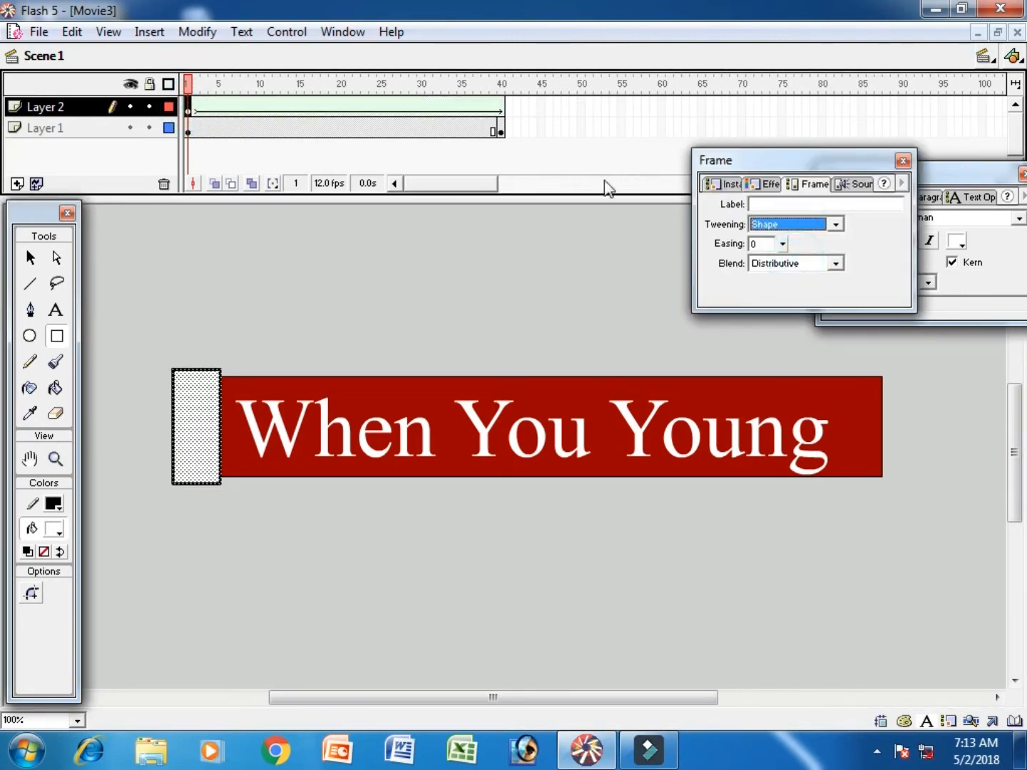
- Insert a keyframe at frame 40 of Layer 2 and scale the white rectangle rightward until it covers the whole "When You Young" text
click(502, 107)
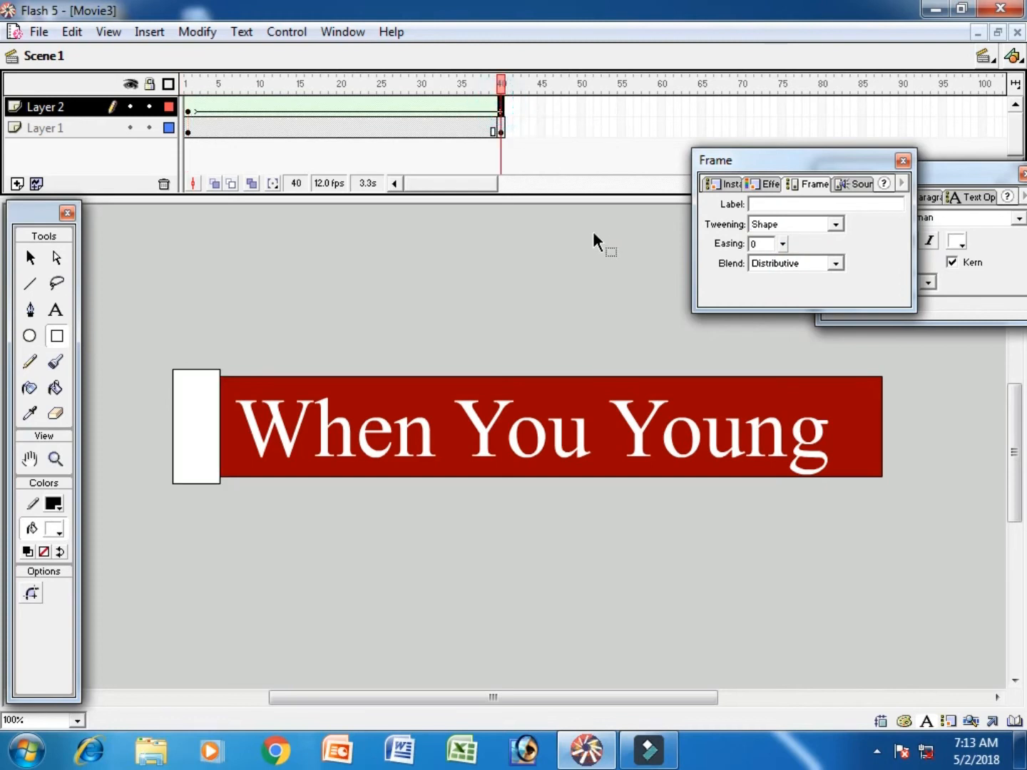
key(F6)
right_click(197, 432)
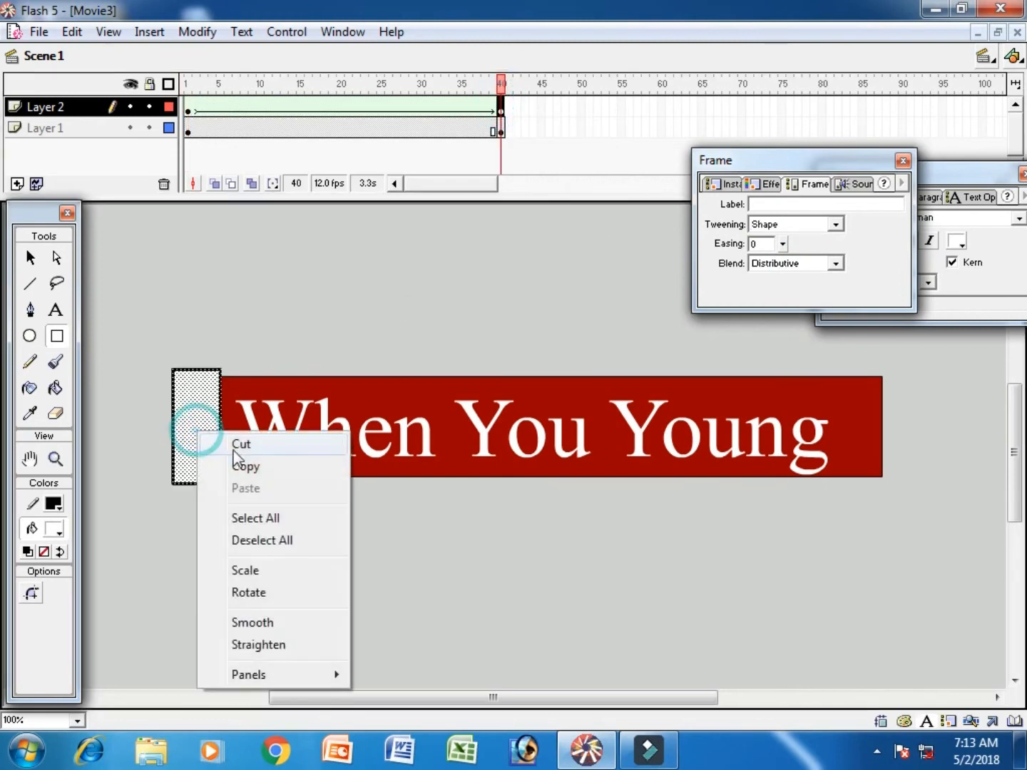
click(266, 569)
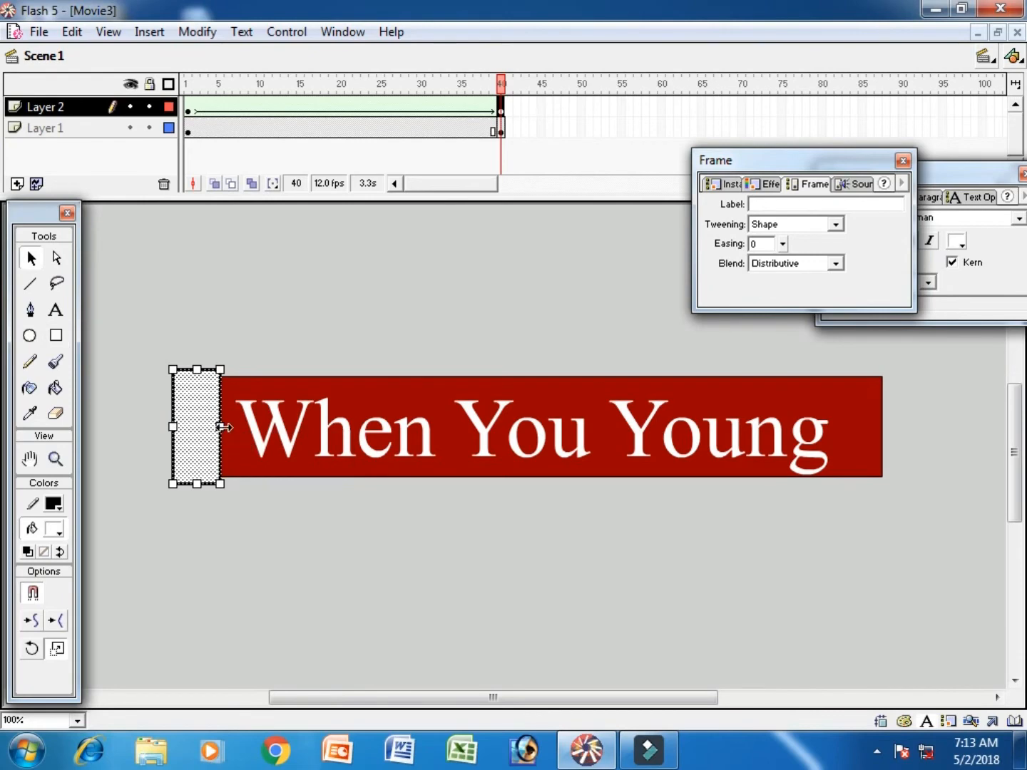
drag(223, 428, 850, 427)
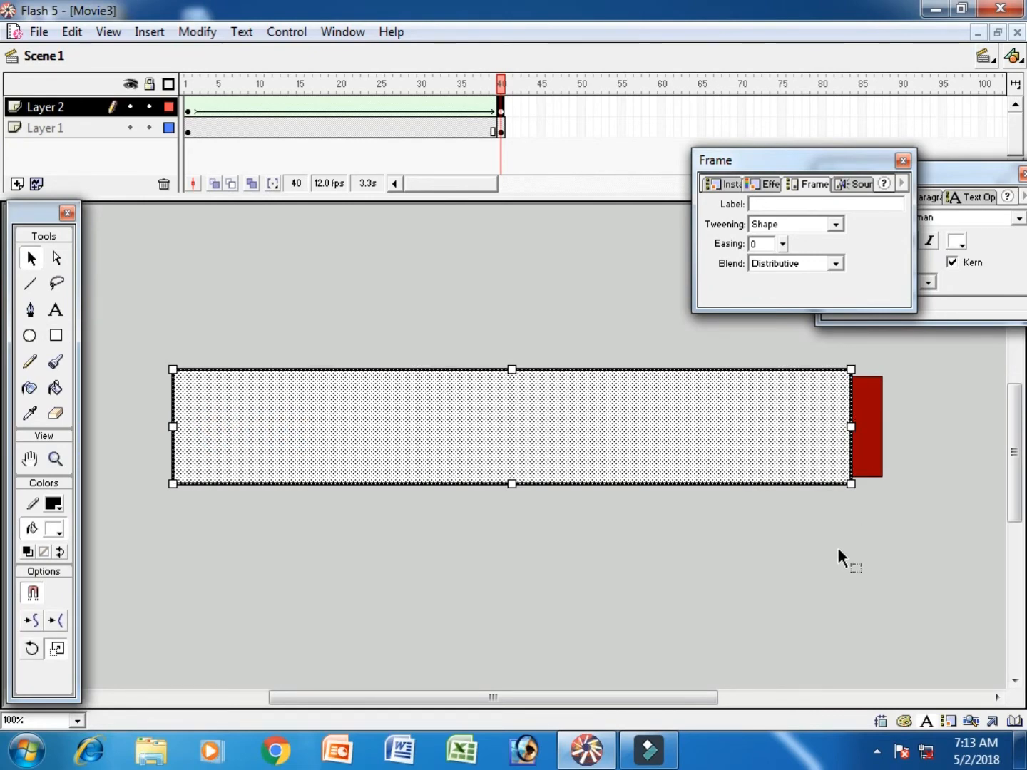
- Turn Layer 2 into a mask over Layer 1 and unlock both layers
right_click(79, 106)
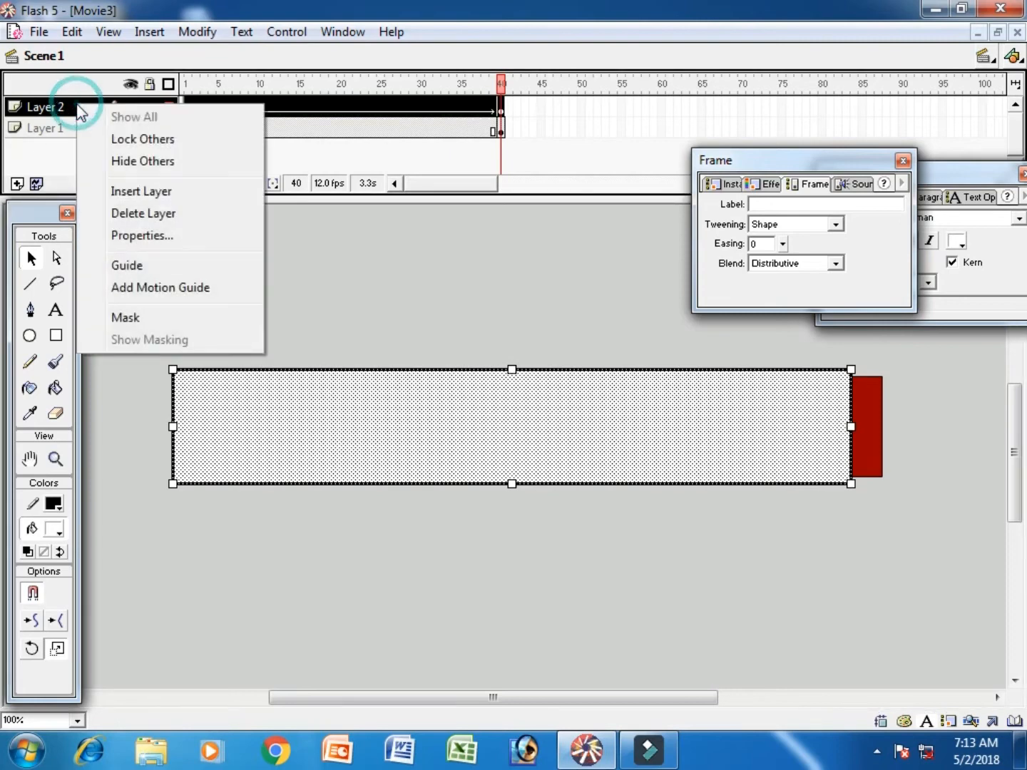
click(177, 316)
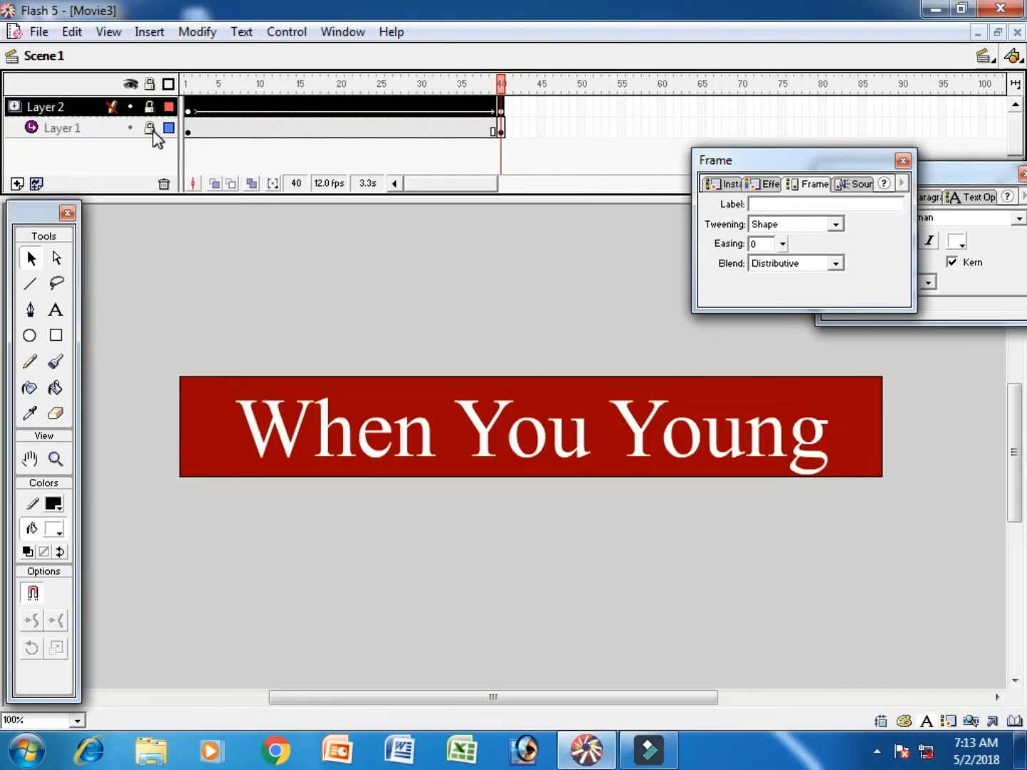
click(150, 129)
click(149, 105)
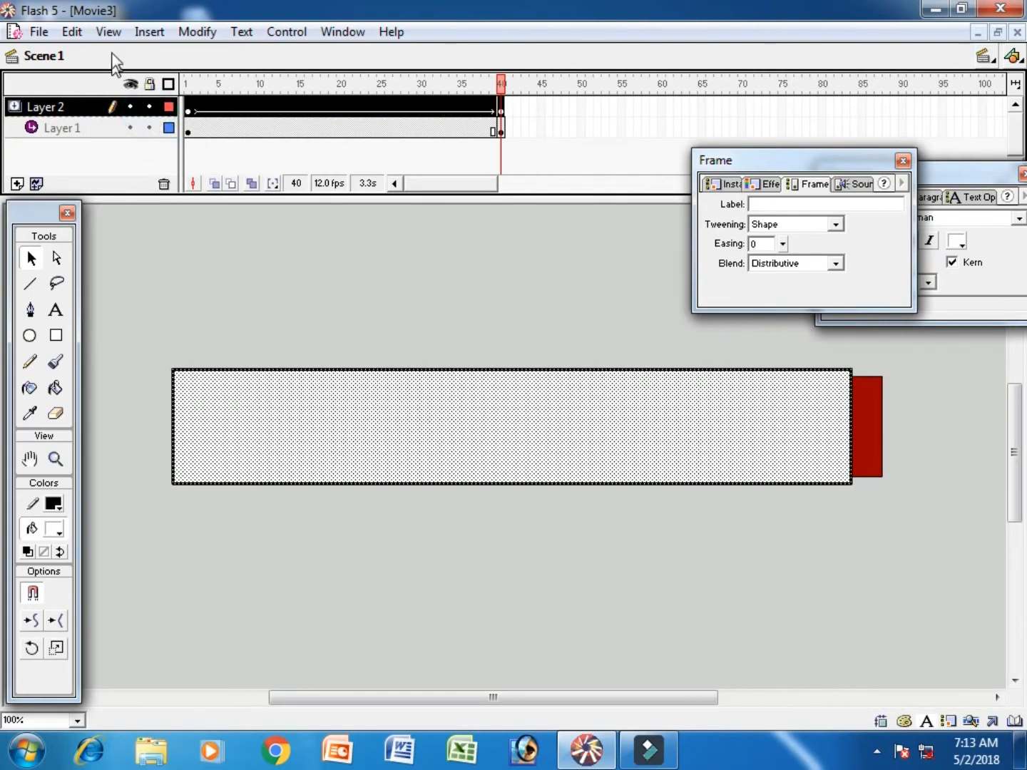
- Insert a new scene and add the text "Work To Learn" on its red stage
click(150, 32)
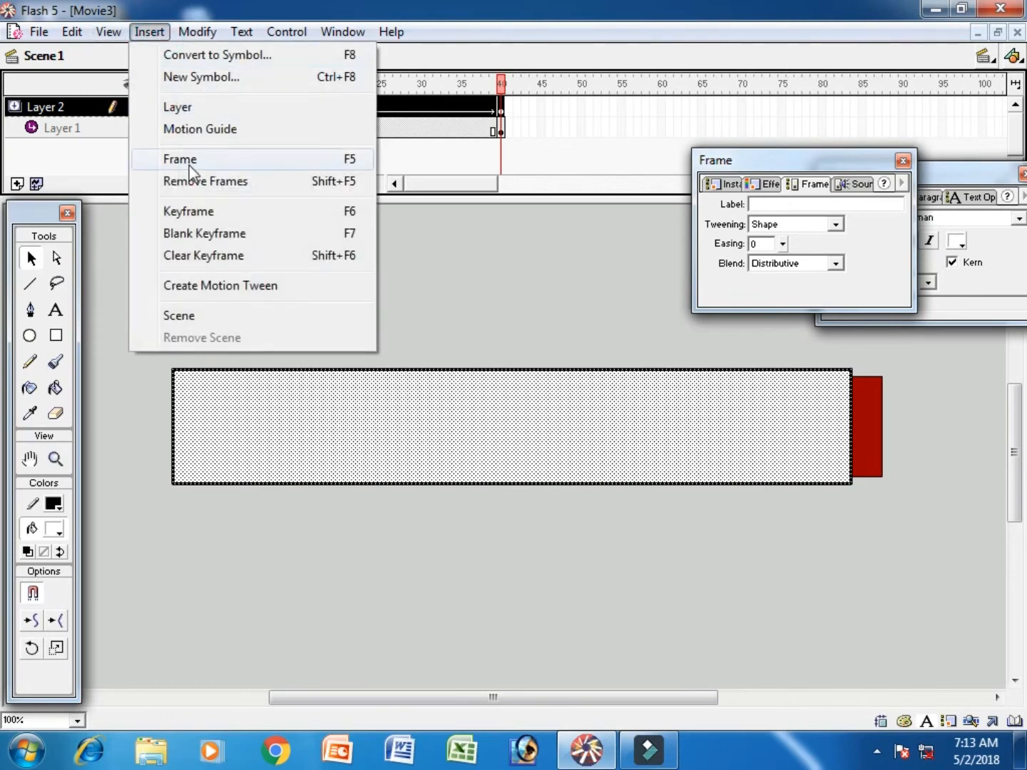
click(212, 314)
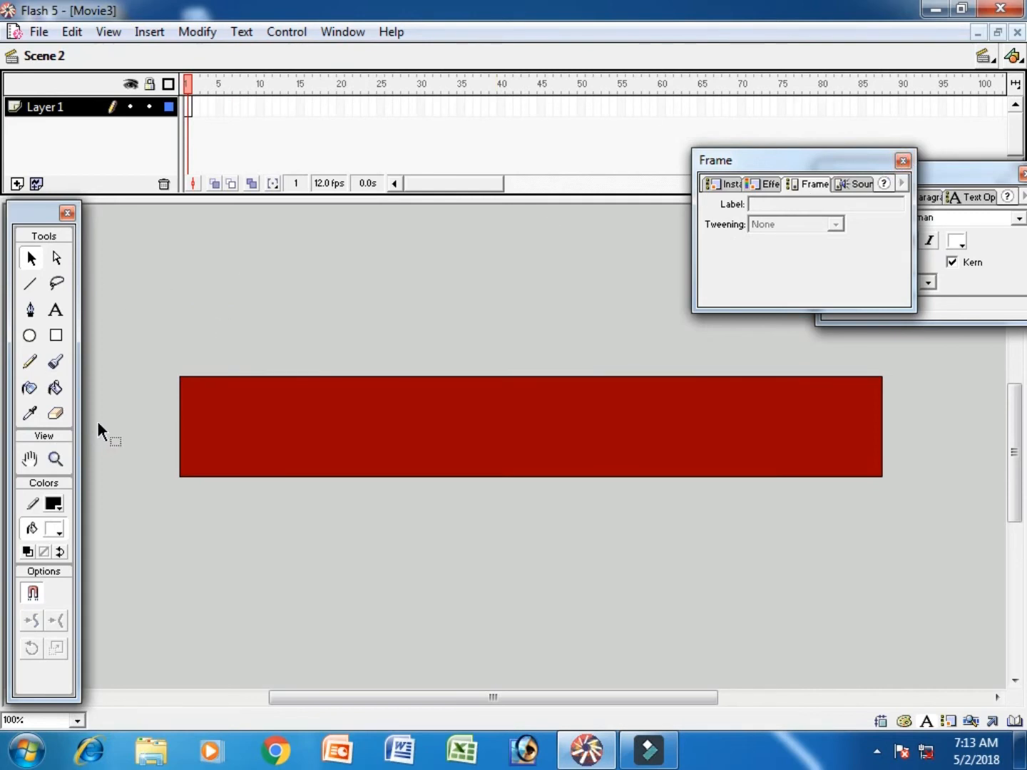
click(56, 310)
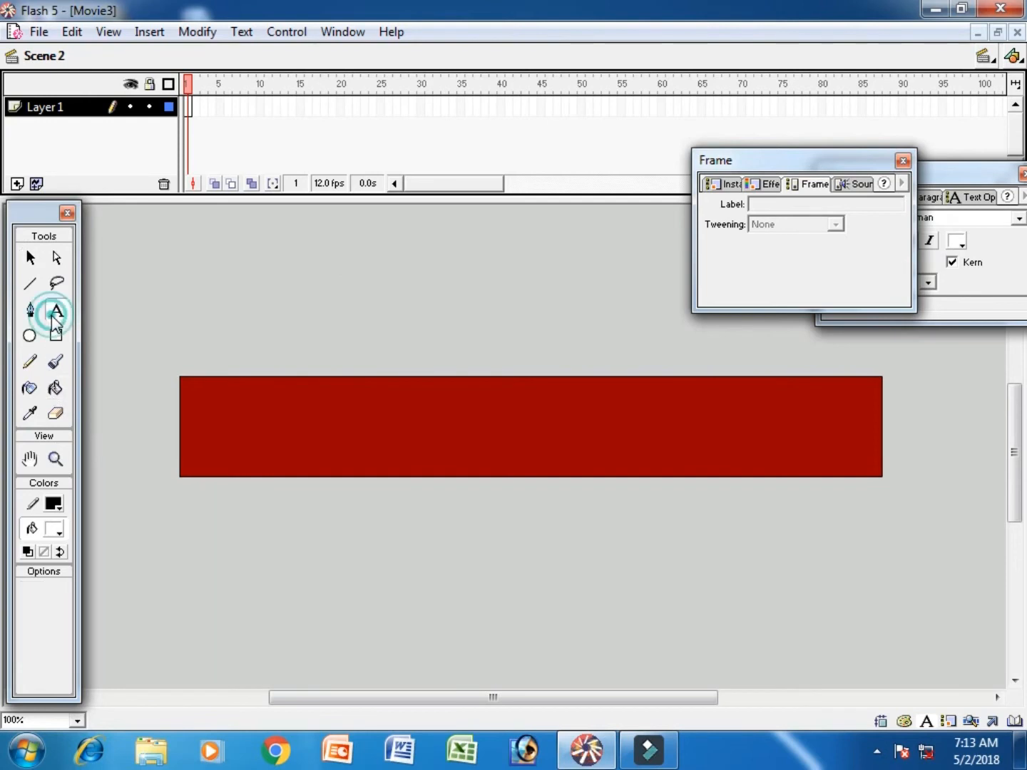
click(215, 456)
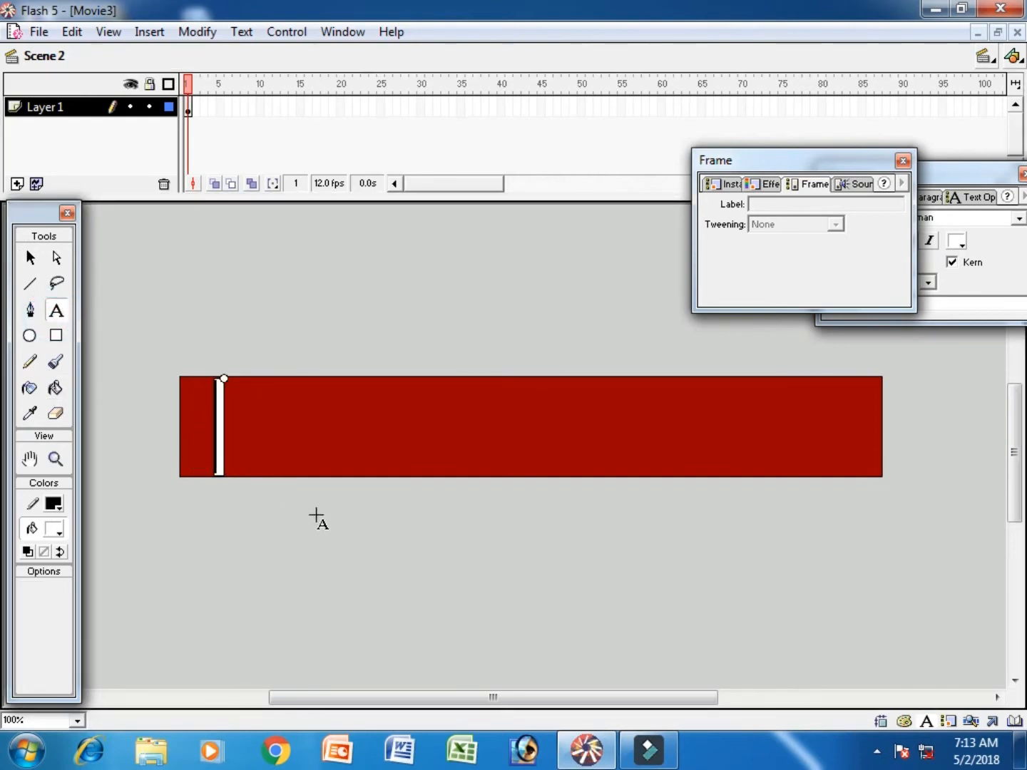
text(W)
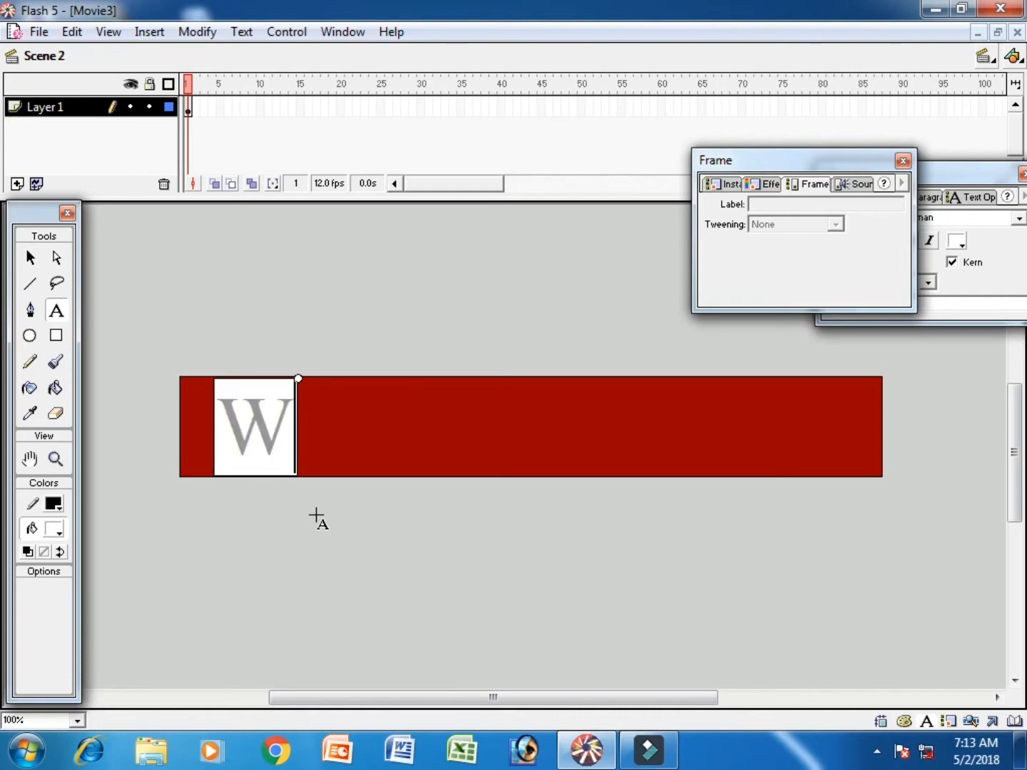
text(ork T)
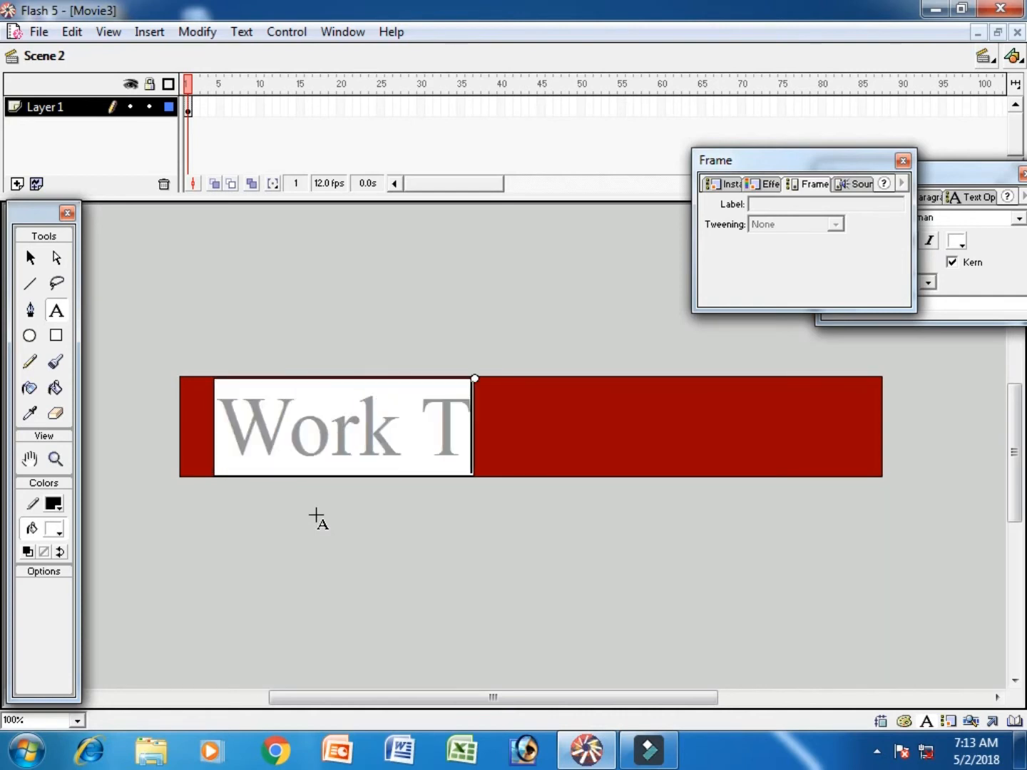
text(o Learn)
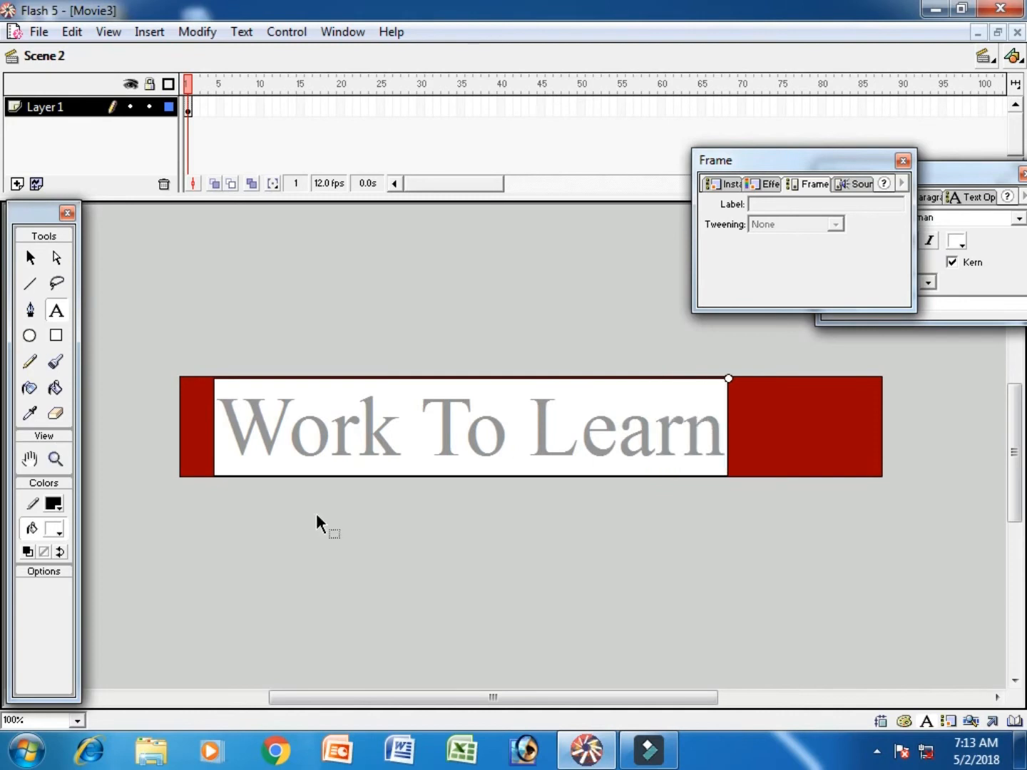
- Change the color of the whole "Work To Learn" text to yellow (#FFFF00)
key(ctrl+a)
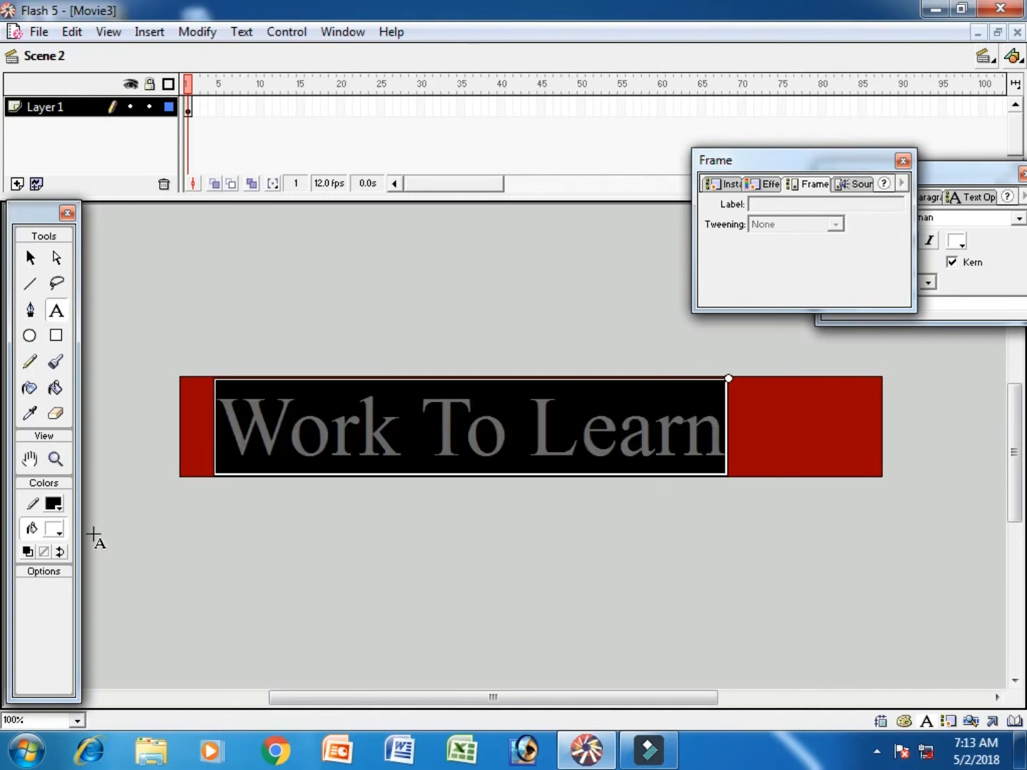
click(54, 529)
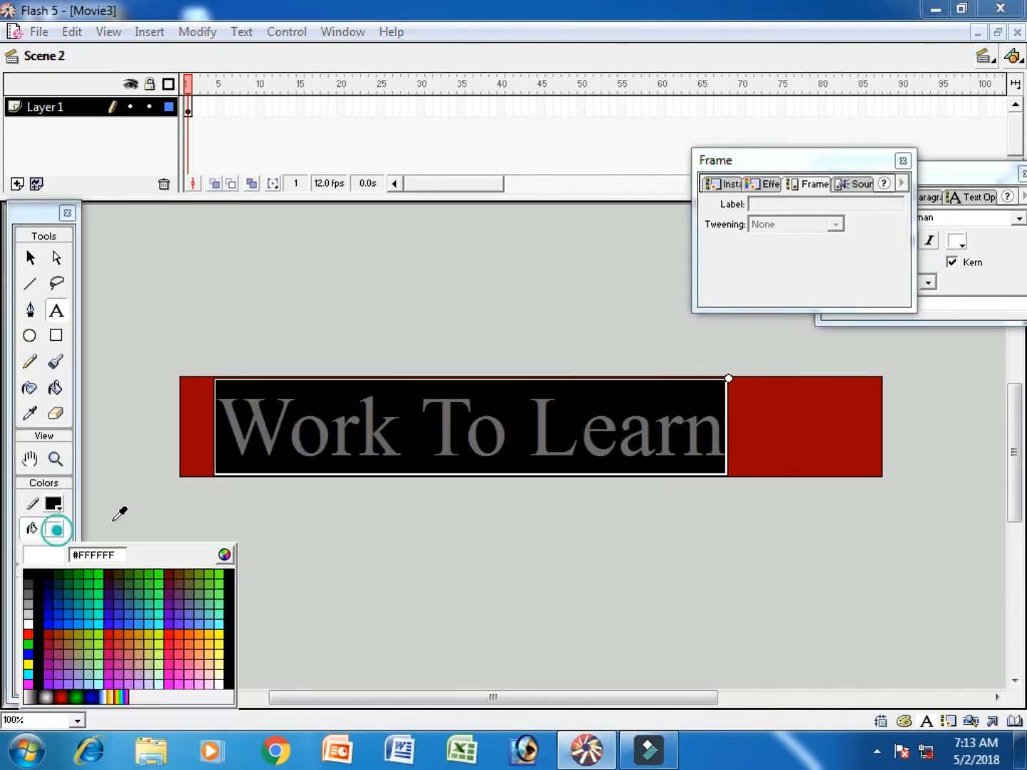
click(30, 665)
- Nudge the "Work To Learn" text block to the right until it sits roughly centered on the stage
click(30, 259)
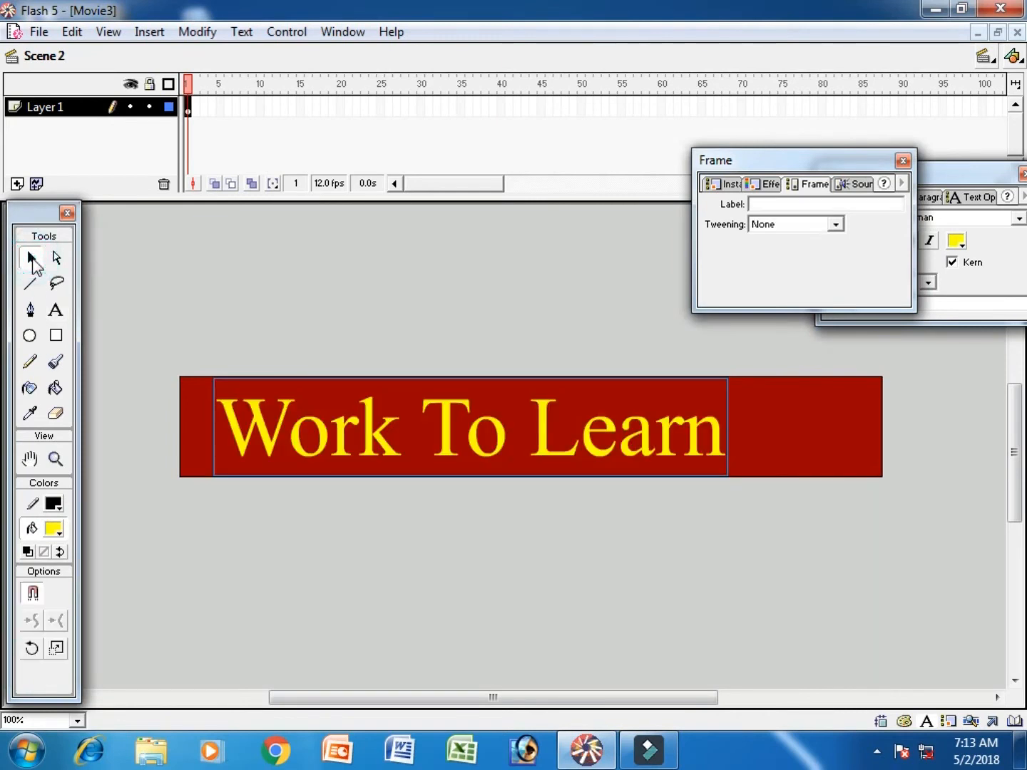
key(Right)
key(Right)
key(Right)
key(Right)
key(Right)
key(Right)
key(Right)
key(Right)
key(Right)
key(Right)
key(Right)
key(Right)
key(Right)
key(Right)
key(Right)
key(Right)
key(Right)
key(Right)
key(Right)
key(Right)
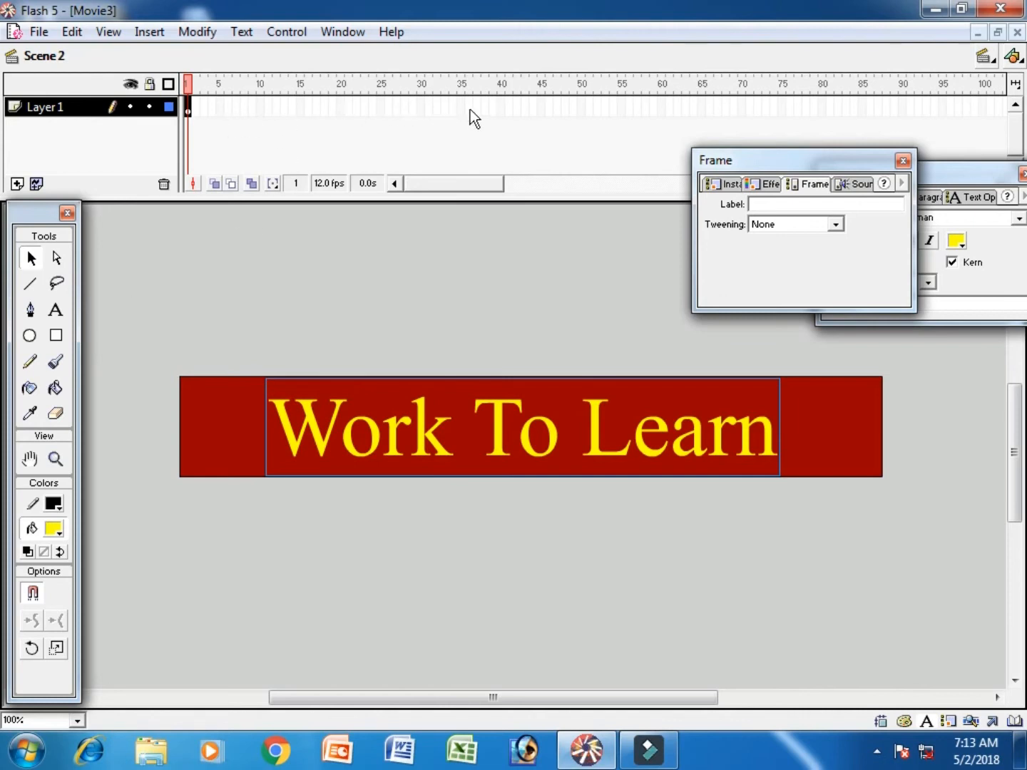
- Insert a keyframe at frame 40 of Scene 2's Layer 1 and add a new layer above it
click(500, 109)
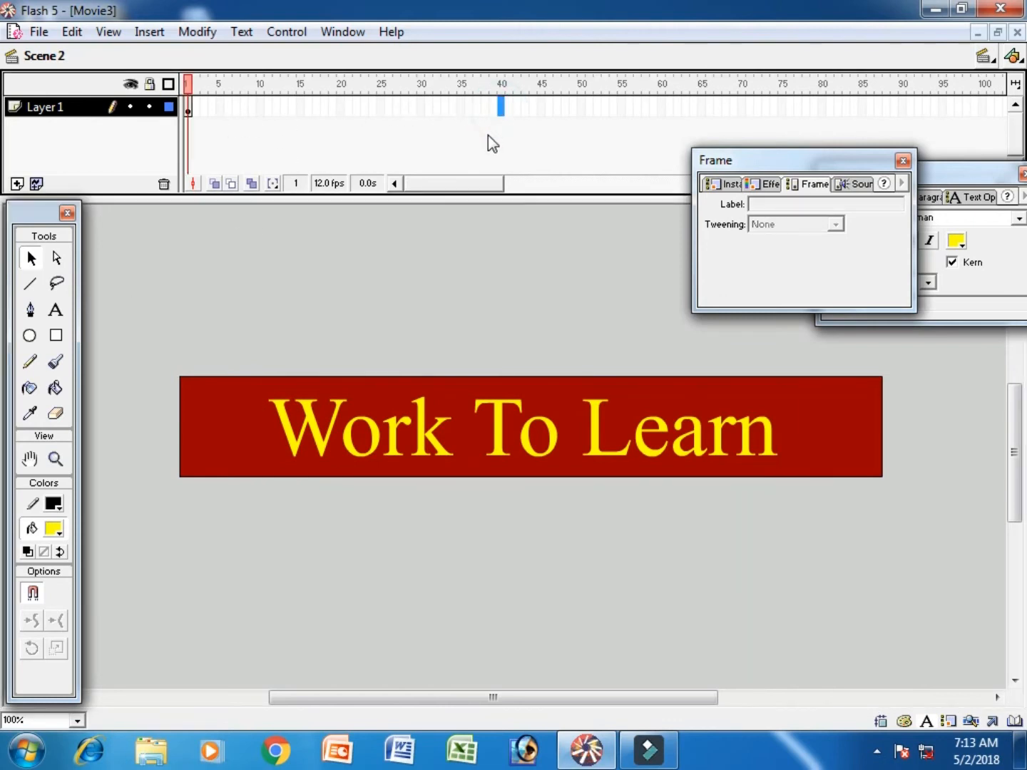
key(F5)
click(17, 184)
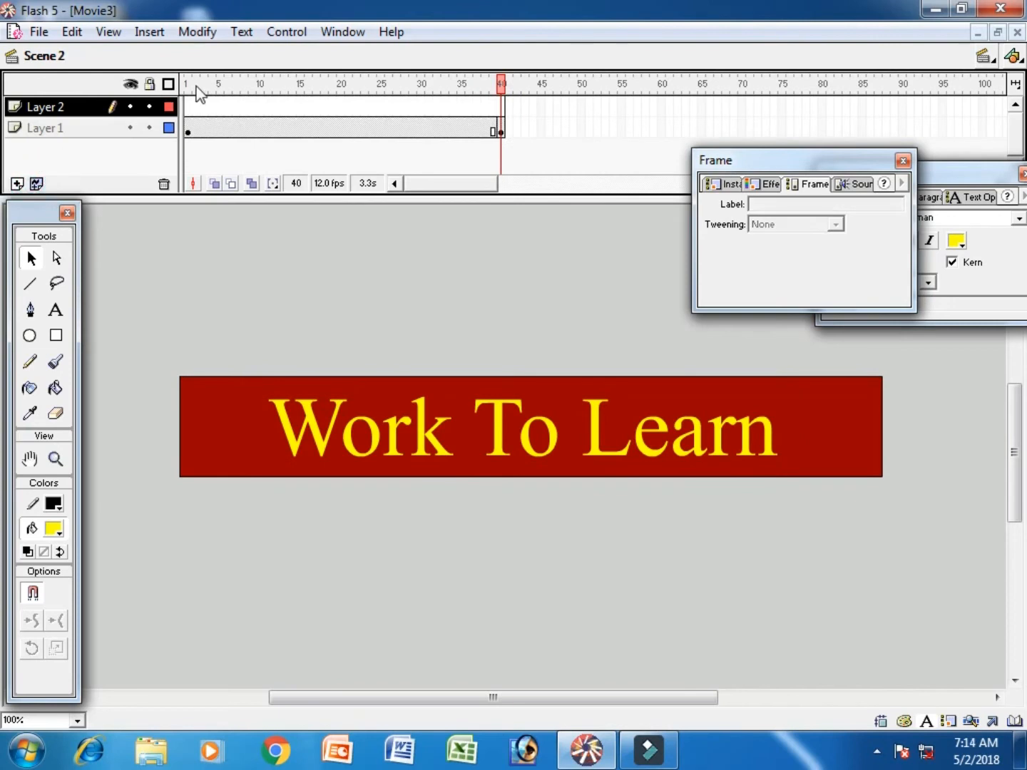
- Draw a narrow yellow rectangle, slightly taller than the stage, just right of "Work To Learn" in frame 1 of Layer 2
click(190, 108)
click(55, 335)
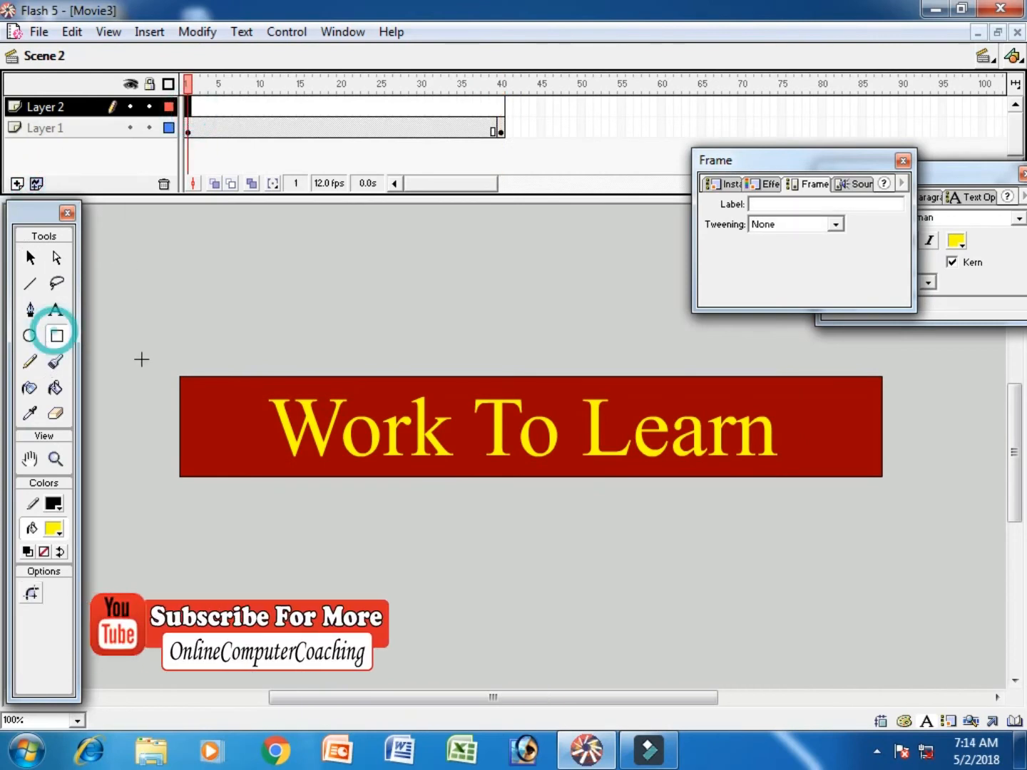
drag(795, 366, 831, 485)
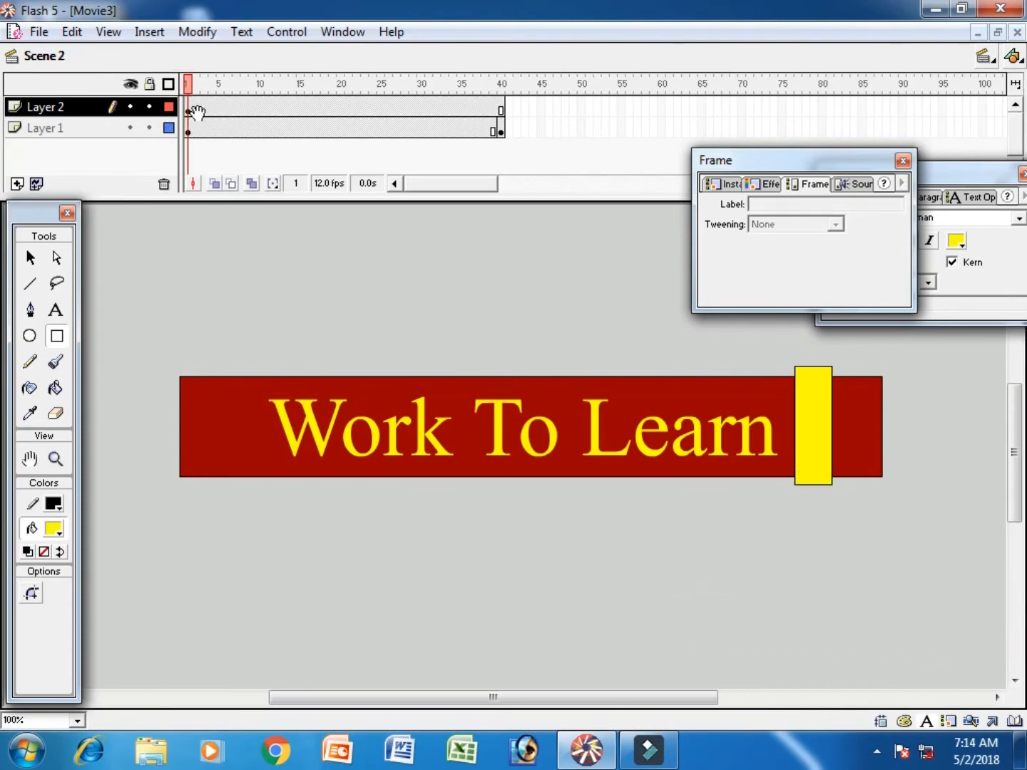
- Apply Shape tweening to frame 1 of Layer 2 holding the yellow rectangle
click(192, 109)
click(835, 226)
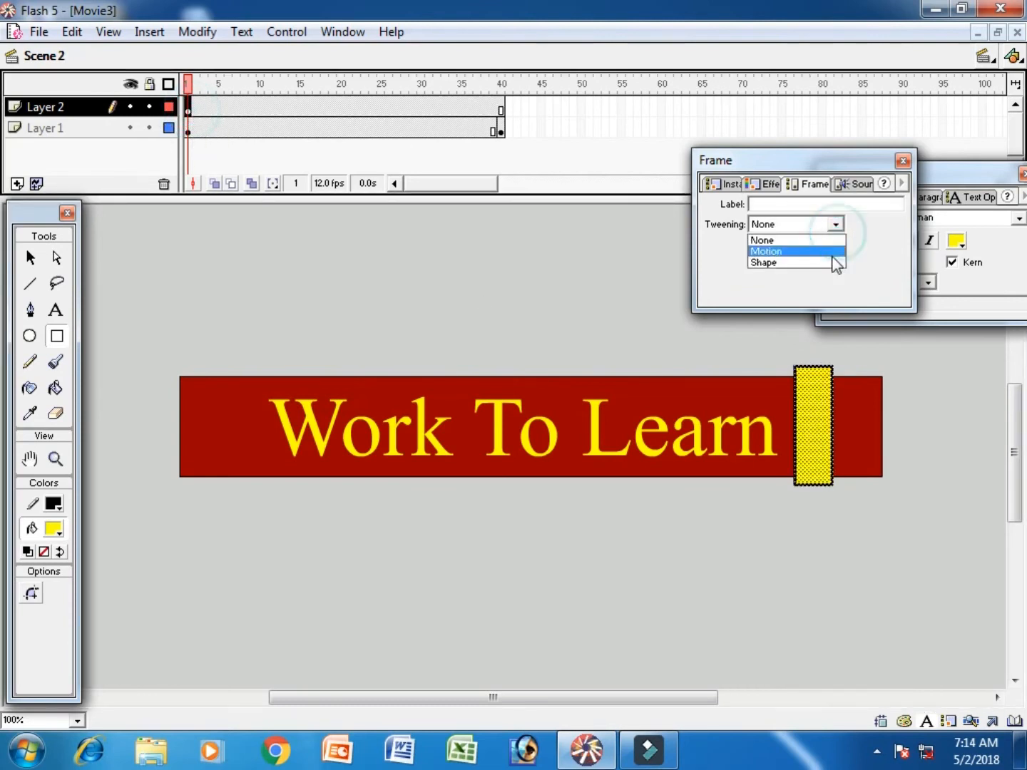
click(830, 262)
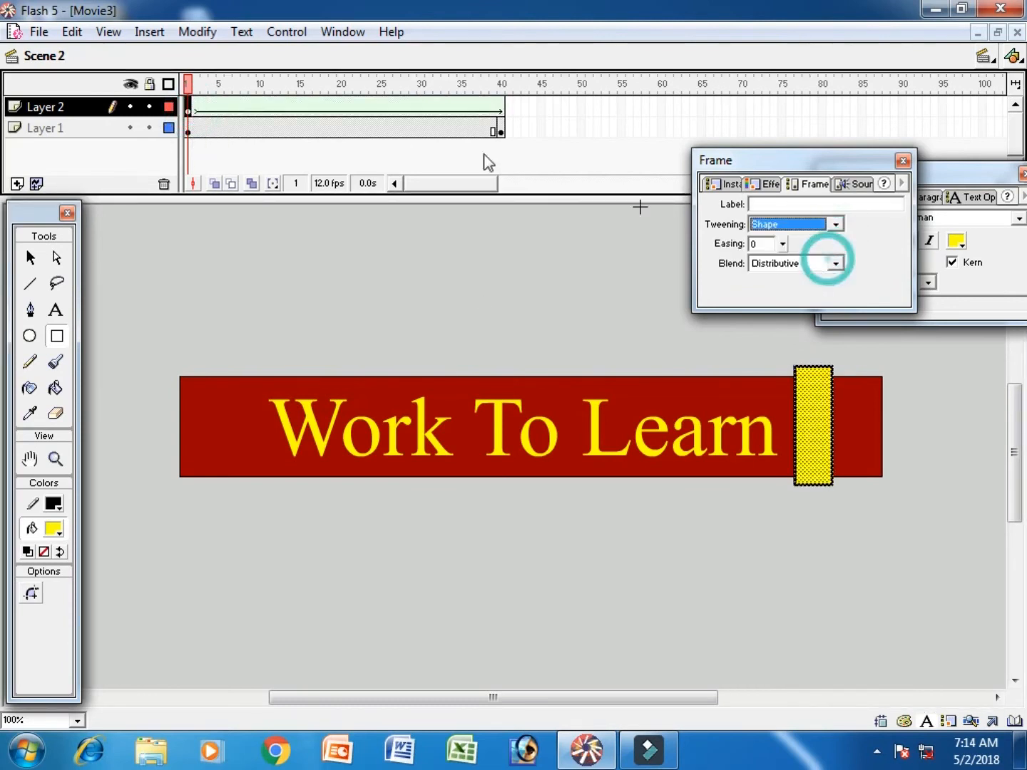
- Insert a keyframe at frame 40 of Layer 2 and scale the yellow rectangle leftward until it covers the whole "Work To Learn" text
click(502, 106)
key(F6)
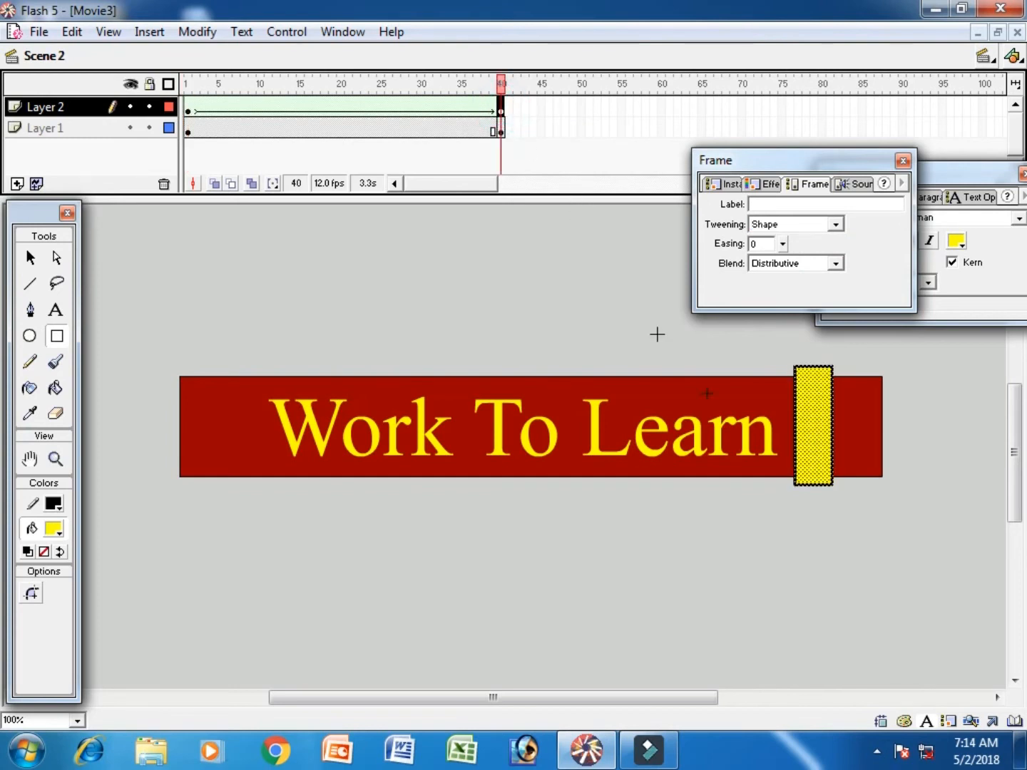
right_click(813, 427)
click(845, 560)
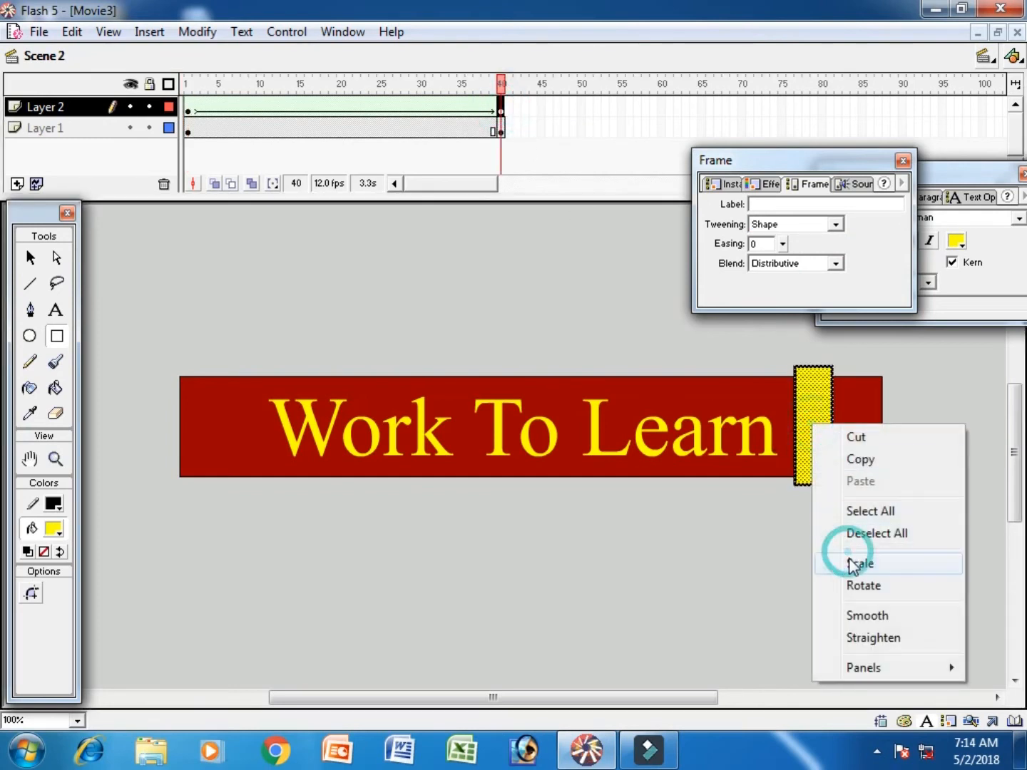
drag(794, 426, 244, 422)
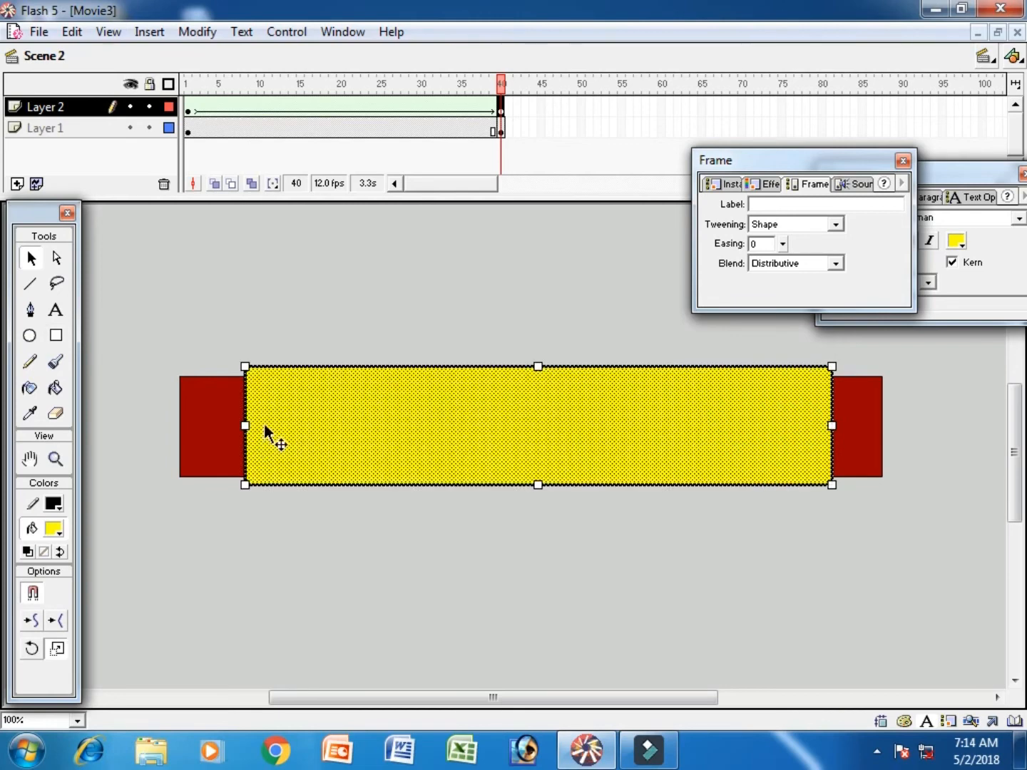
- Turn Scene 2's Layer 2 into a mask over the "Work To Learn" layer
right_click(82, 110)
click(180, 321)
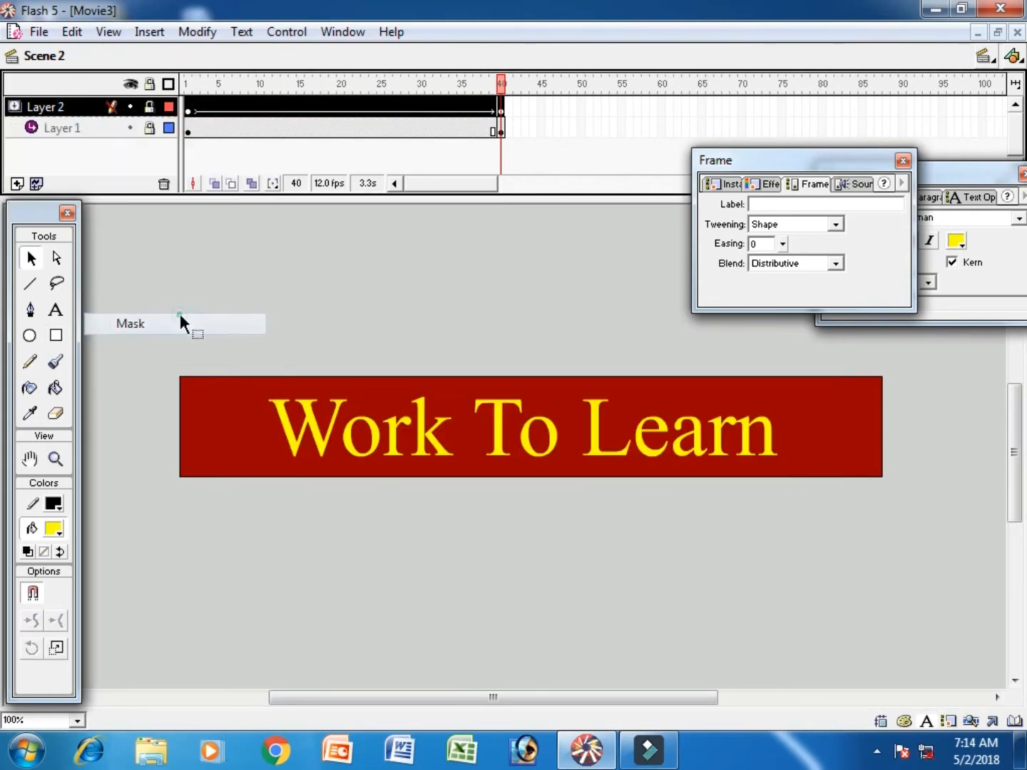
- Unlock both layers of Scene 2 and add a new scene to the movie
click(149, 106)
click(150, 128)
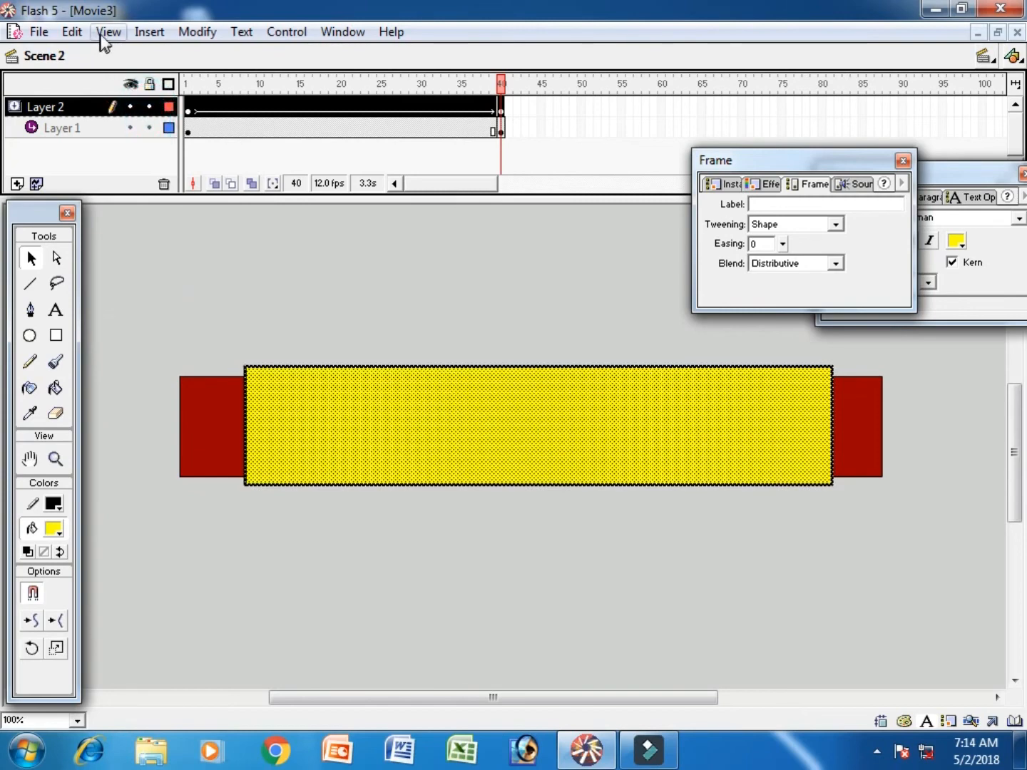
click(148, 32)
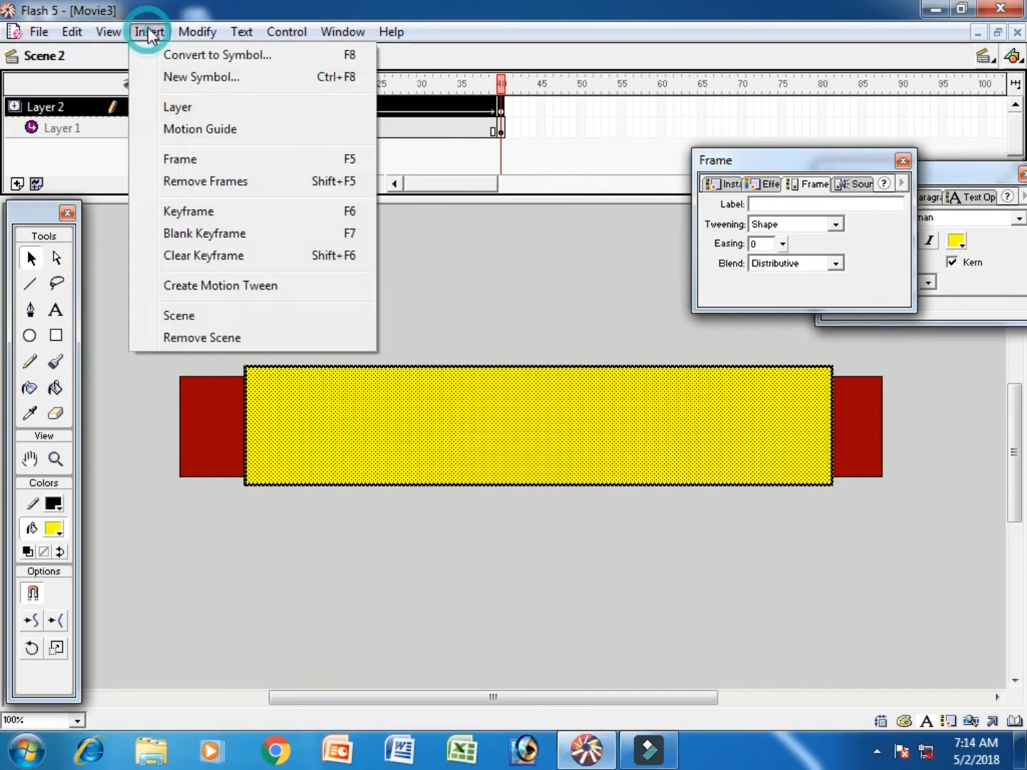
click(206, 314)
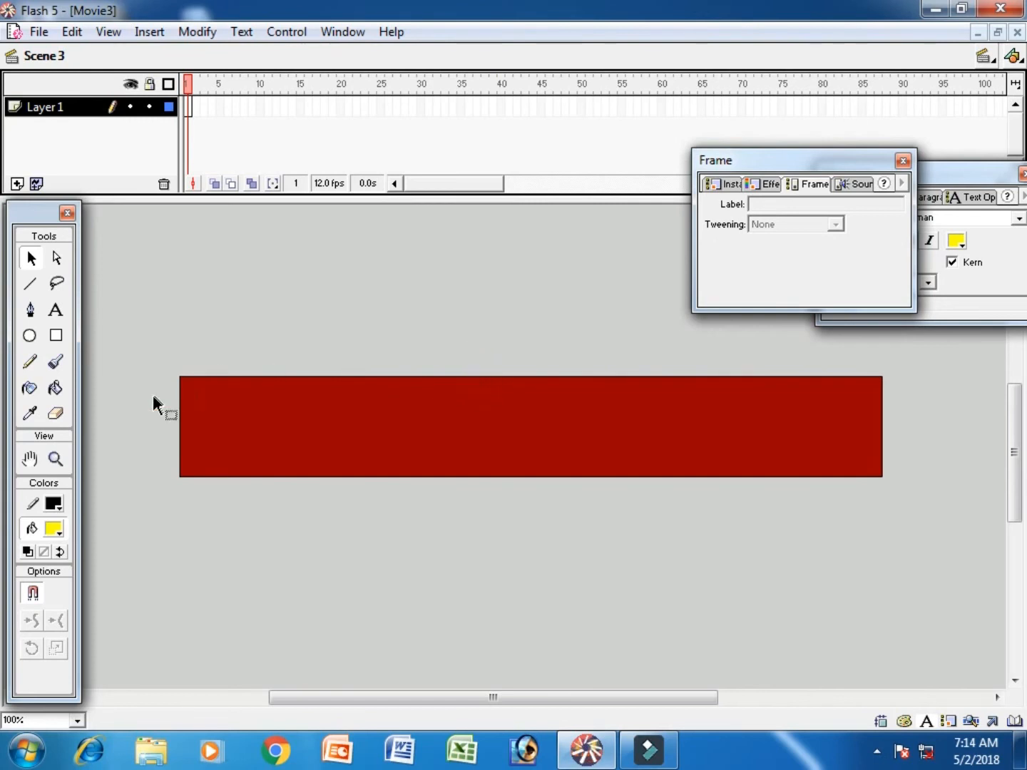
- Add the text "Not To Earn" on the stage in frame 1 of Scene 3's Layer 1
click(56, 311)
click(240, 460)
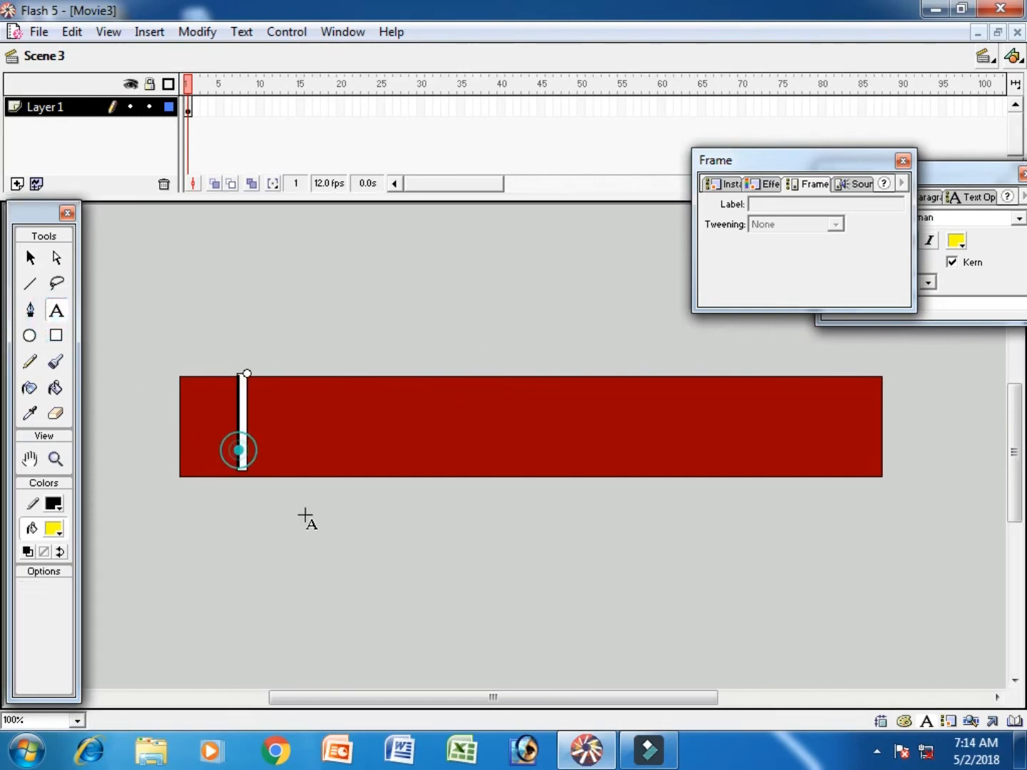
text(Not)
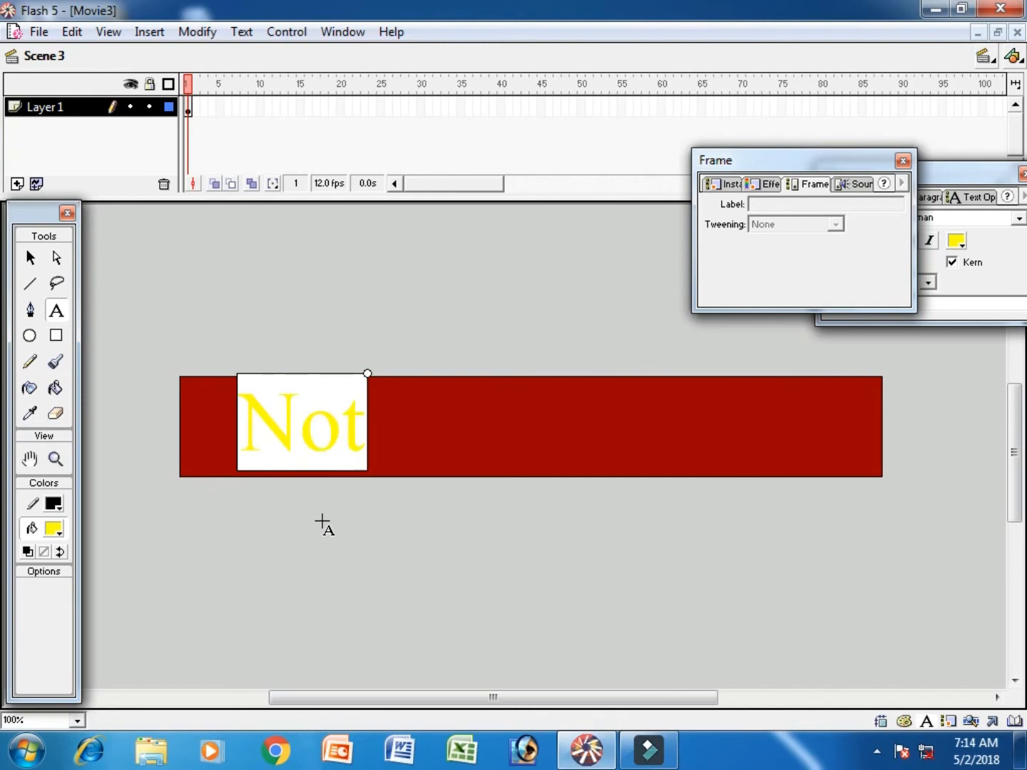
text( To Ea)
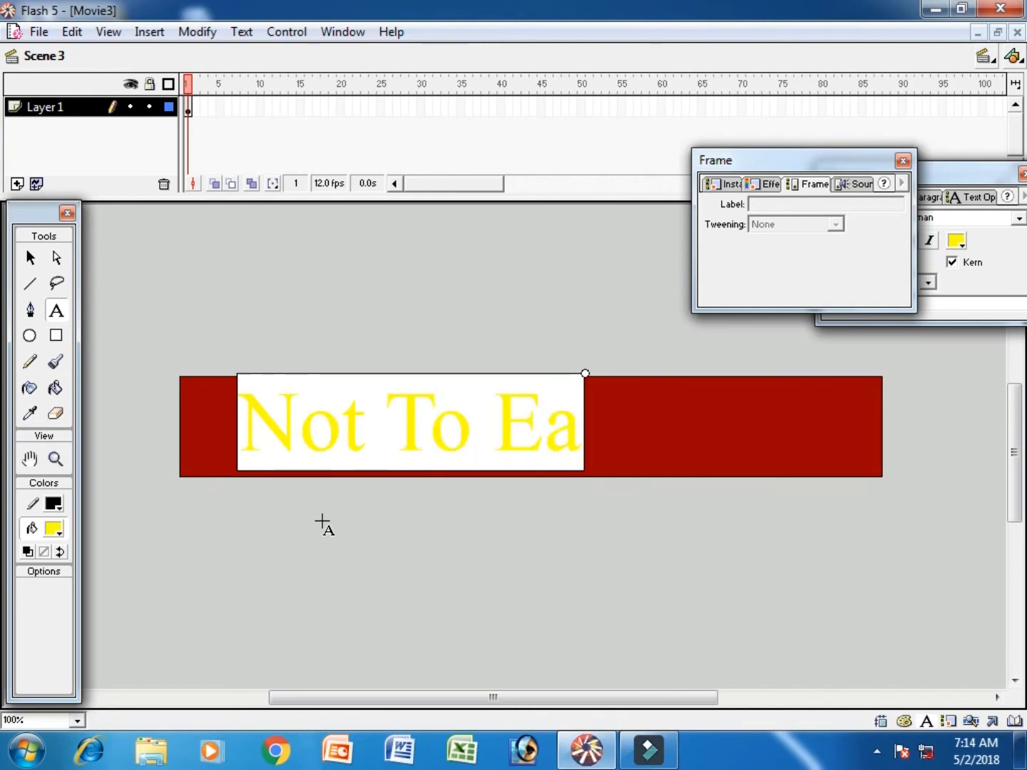
text(rn)
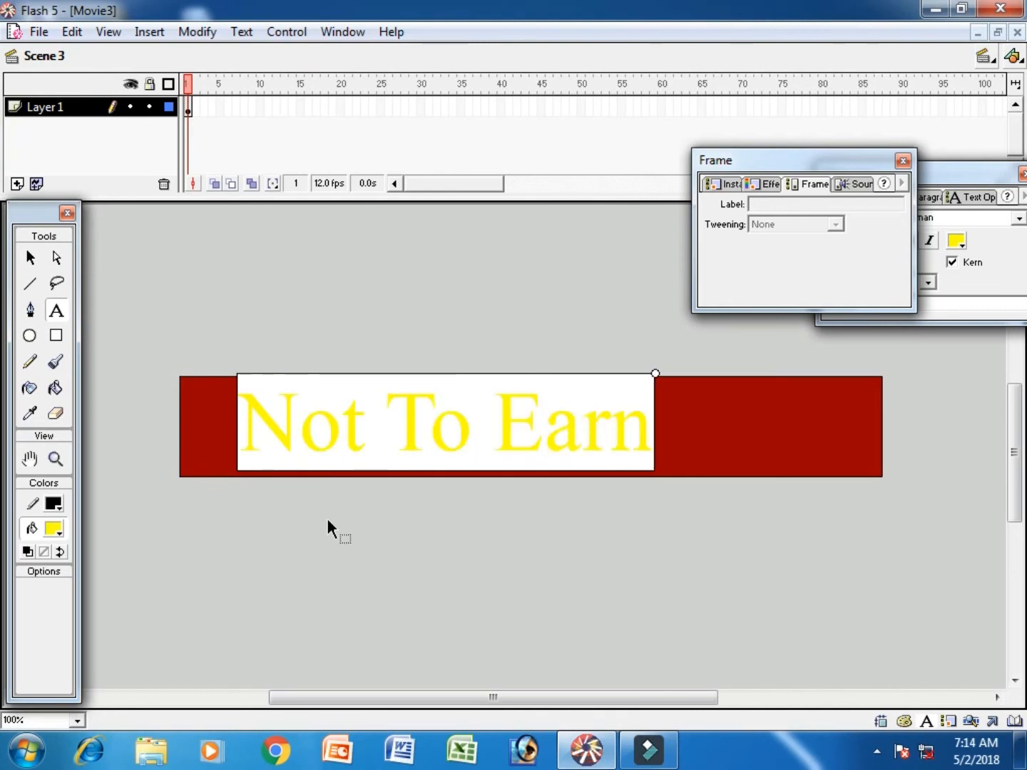
- Change the fill color of the whole "Not To Earn" text to white
key(ctrl+a)
click(54, 530)
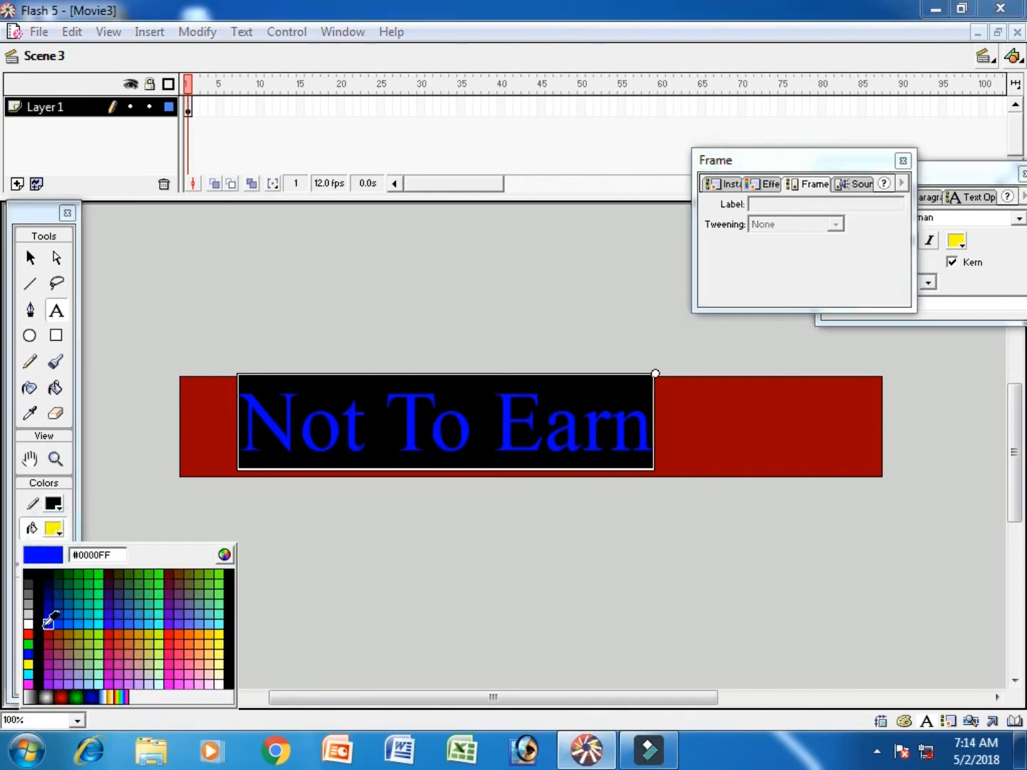
click(30, 615)
- Nudge the "Not To Earn" text right and slightly down until it sits near the middle of the stage
click(30, 257)
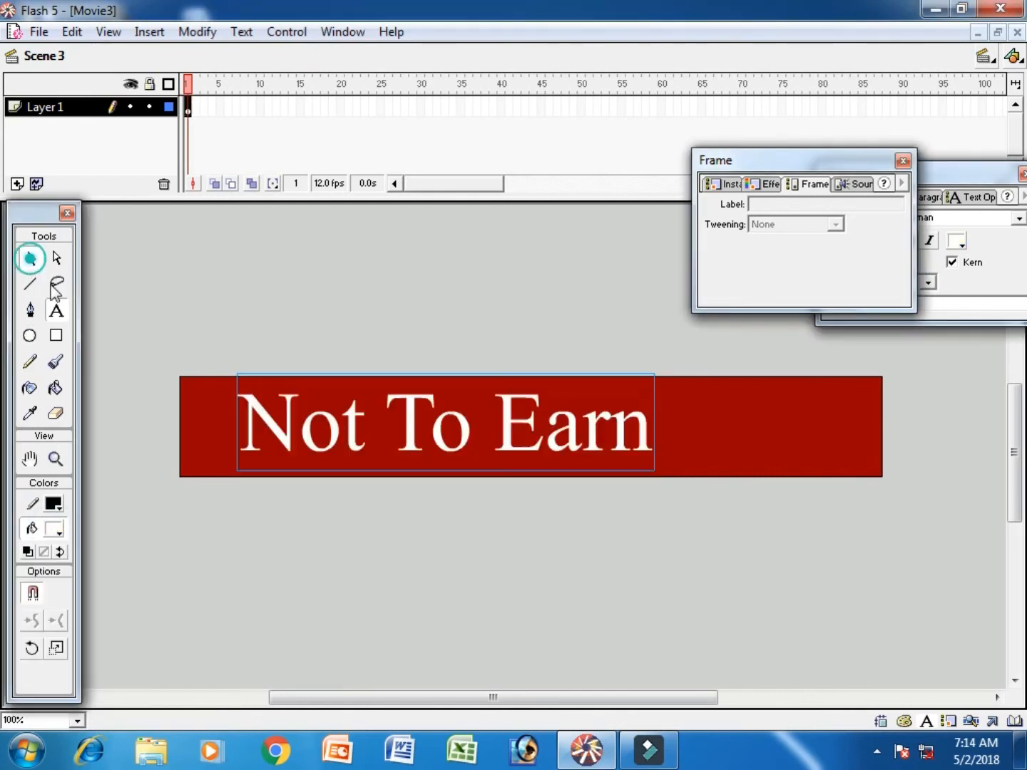
key(Right)
key(Right)
key(Right)
key(Right)
key(Right)
key(Right)
key(Right)
key(Right)
key(Right)
key(Right)
key(Right)
key(Right)
key(Right)
key(Right)
key(Right)
key(Right)
key(Right)
key(Right)
key(Right)
key(Right)
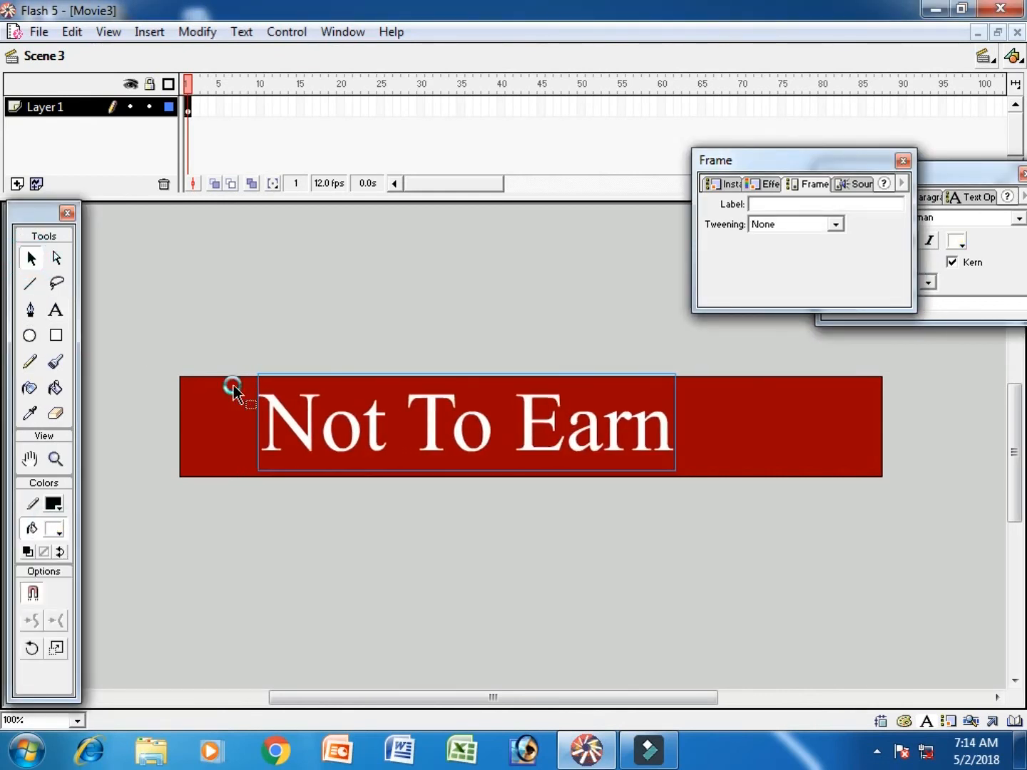
key(Right)
key(Right)
key(Right)
key(Right)
key(Right)
key(Right)
key(Right)
key(Right)
key(Right)
key(Down)
key(Down)
key(Down)
key(Down)
key(Down)
key(Down)
key(Down)
key(Down)
key(Down)
key(Down)
key(Down)
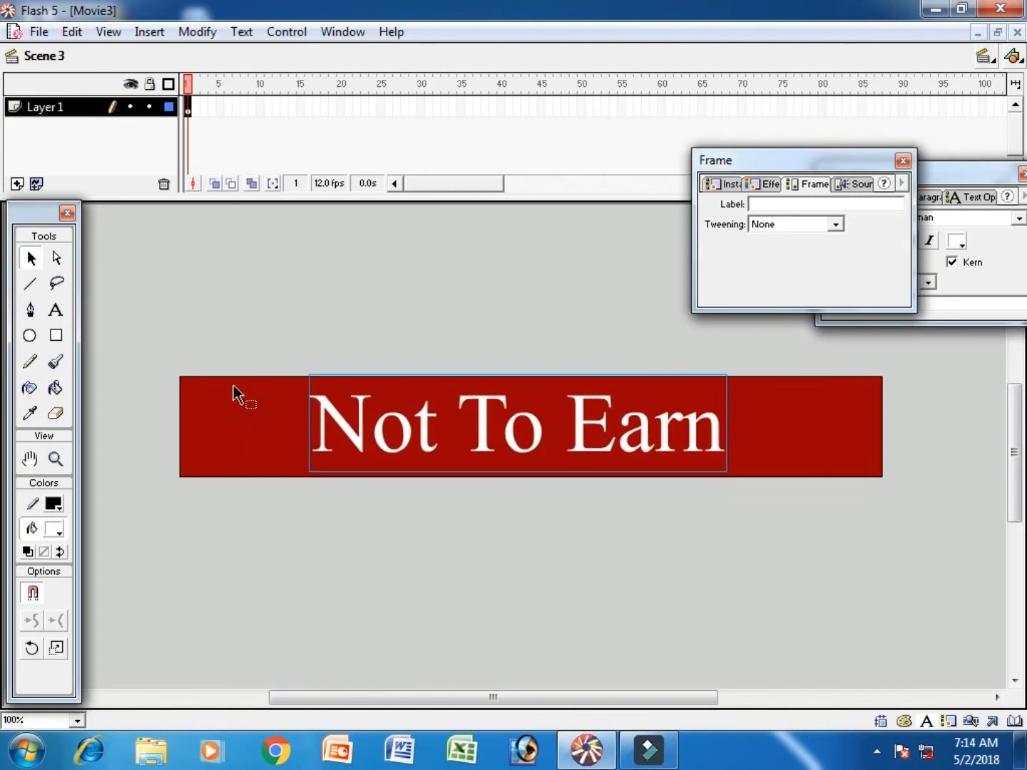
key(Up)
key(Up)
key(Up)
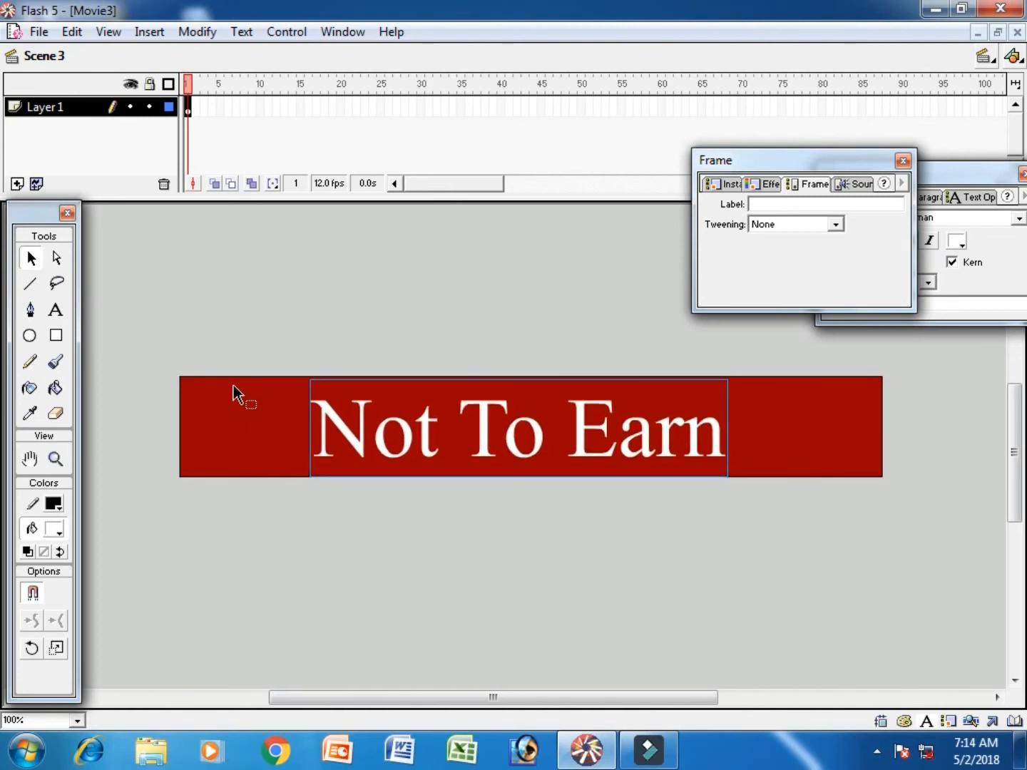
key(Right)
key(Right)
key(Right)
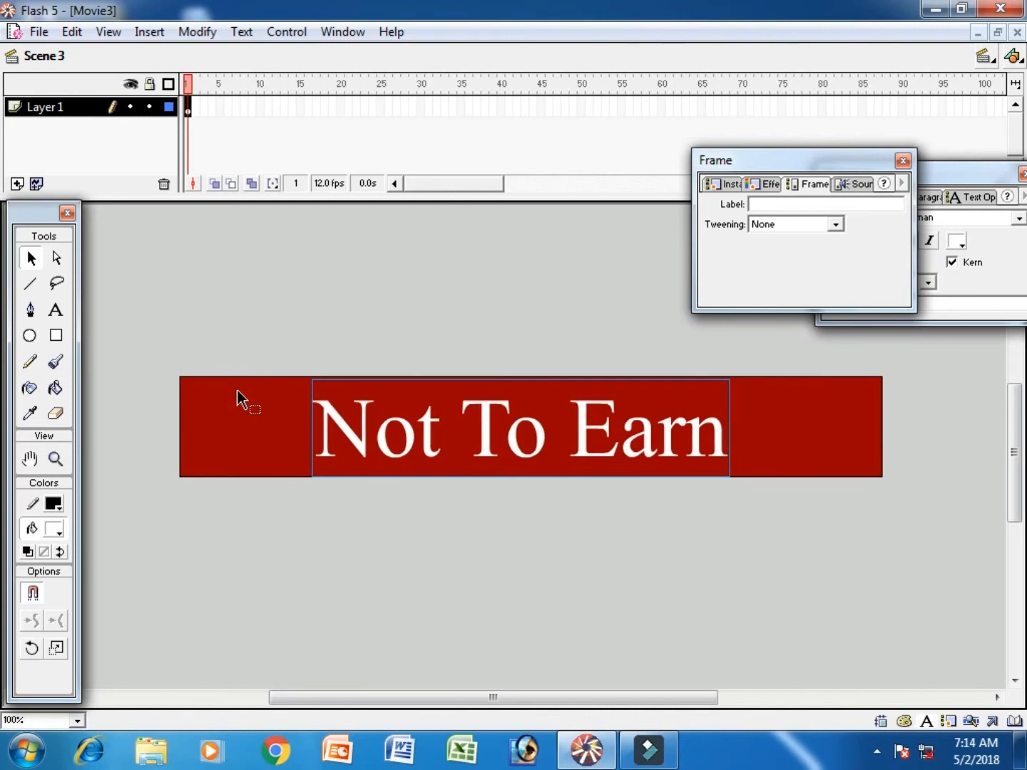
- Insert a keyframe at frame 40 of Layer 1 and add a new layer above it
click(500, 106)
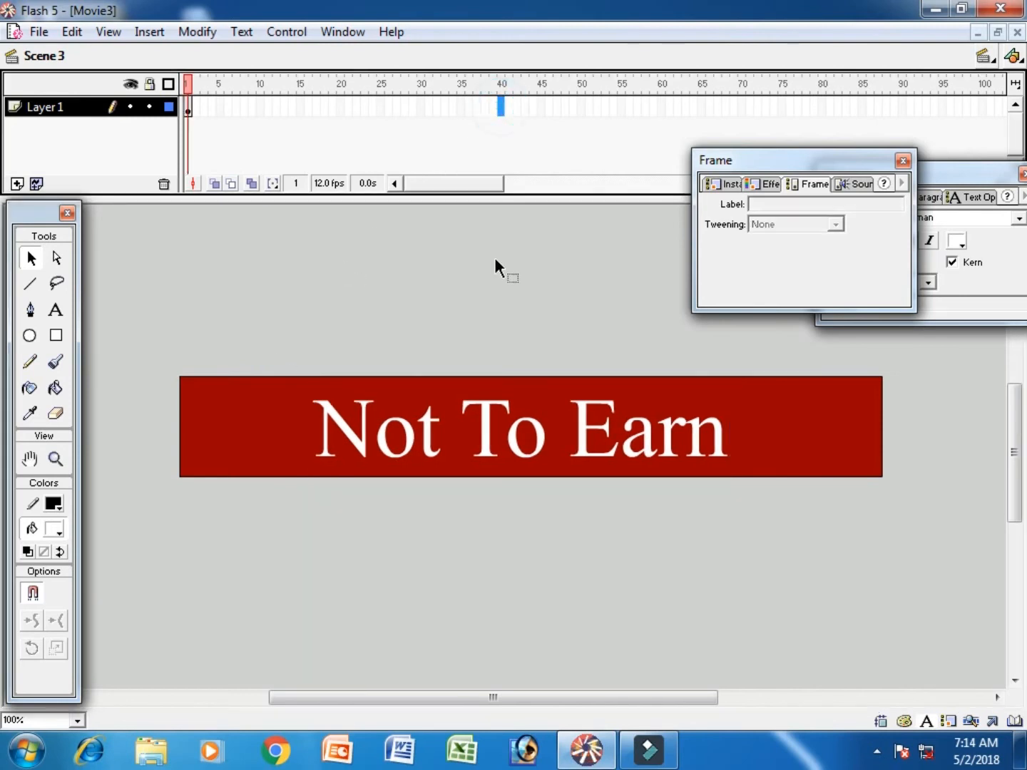
key(F6)
click(30, 184)
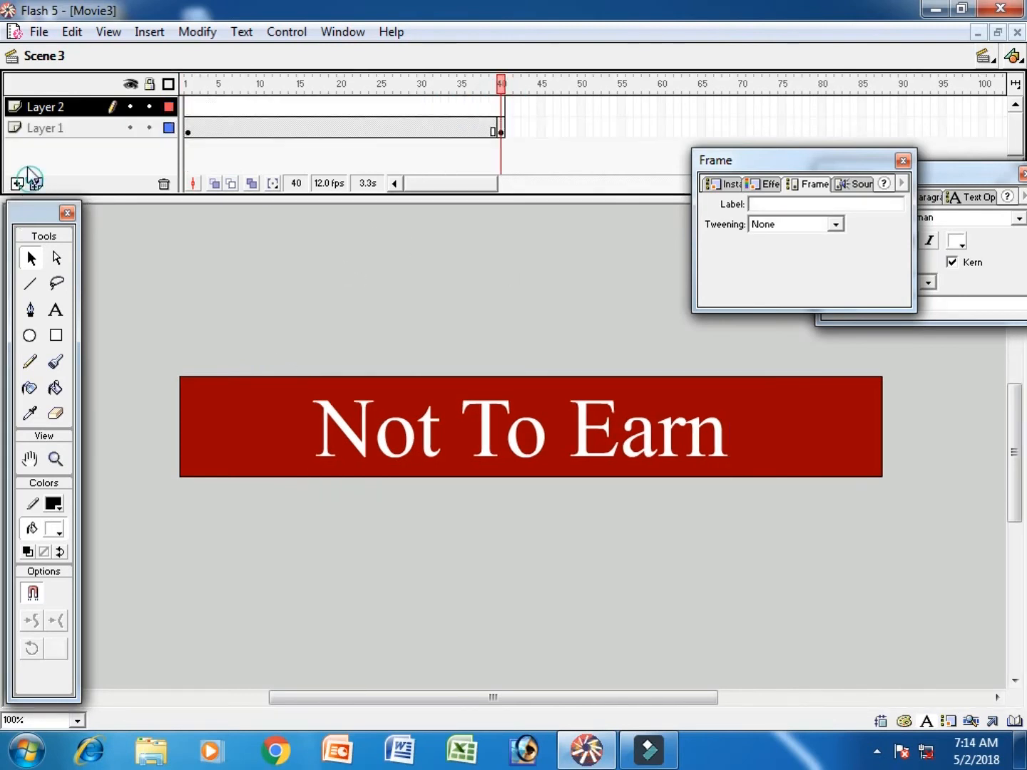
- Draw a narrow white rectangle, slightly taller than the stage, just left of "Not To Earn" in frame 1 of Layer 2
click(190, 106)
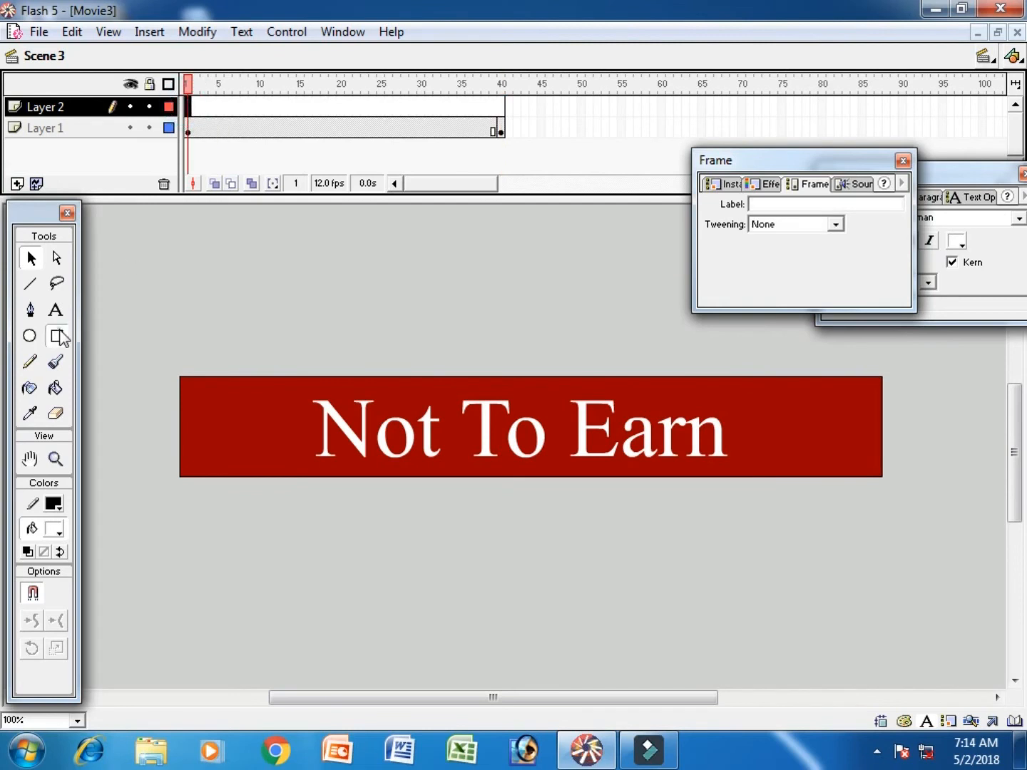
click(57, 335)
drag(276, 363, 239, 498)
- Apply Shape tweening to frame 1 of Layer 2 holding the white rectangle
click(190, 107)
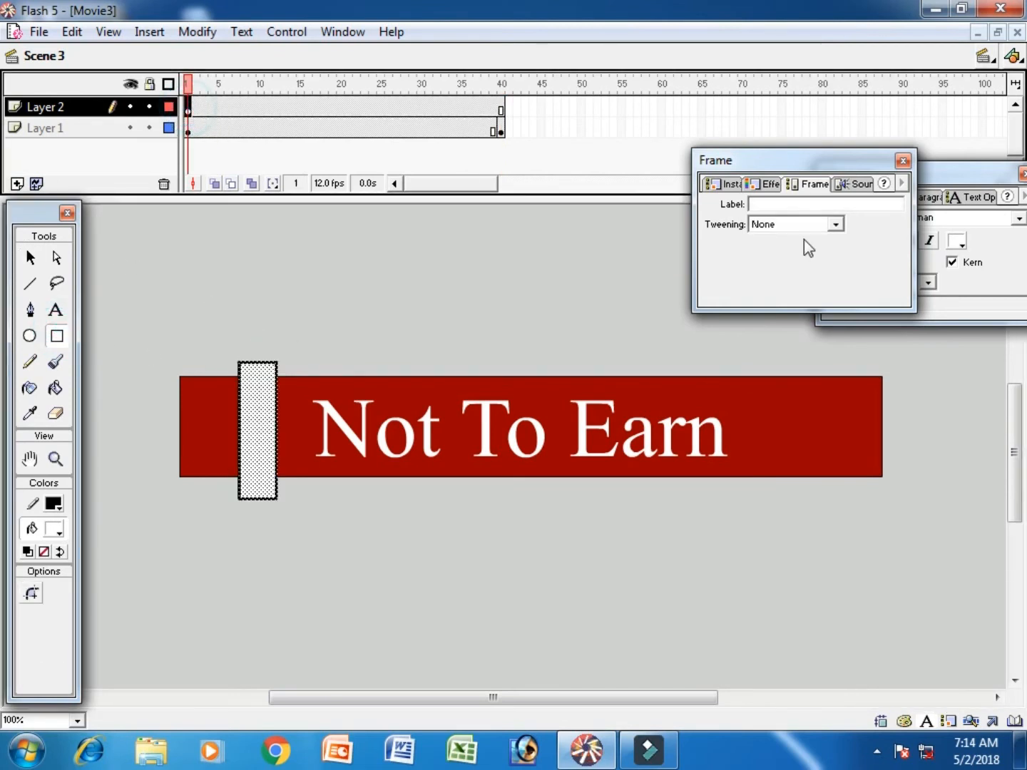
click(806, 224)
click(802, 260)
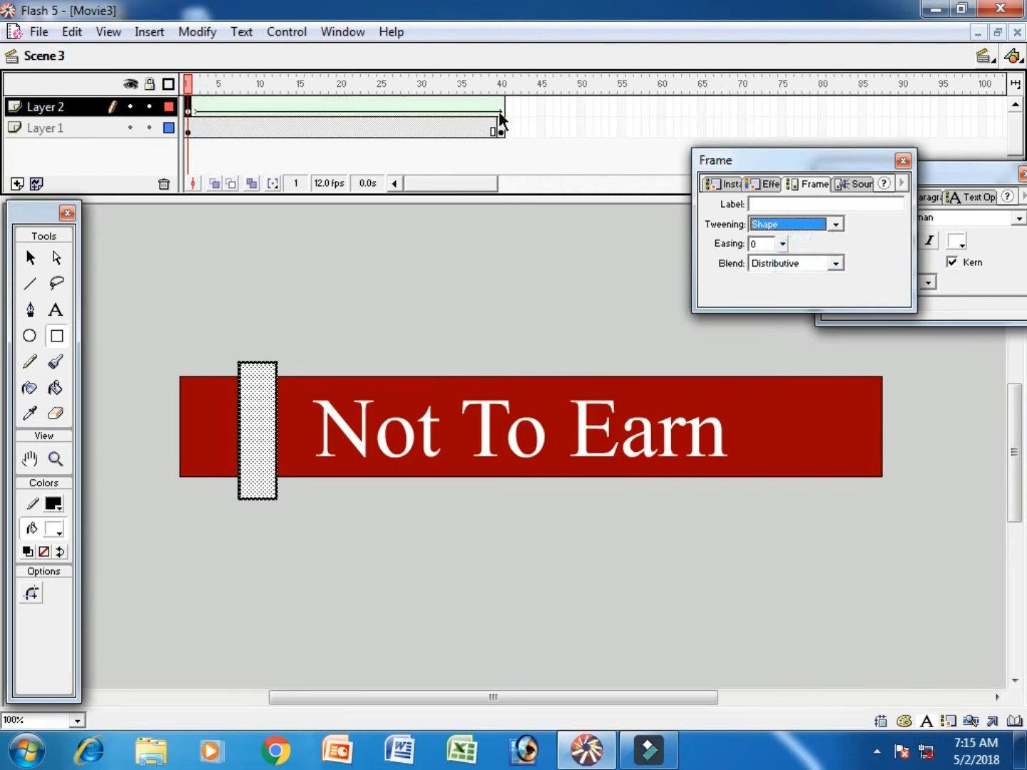
- Insert a keyframe at frame 40 of Layer 2 and scale the white rectangle rightward until it covers the whole "Not To Earn" text
click(499, 106)
key(F6)
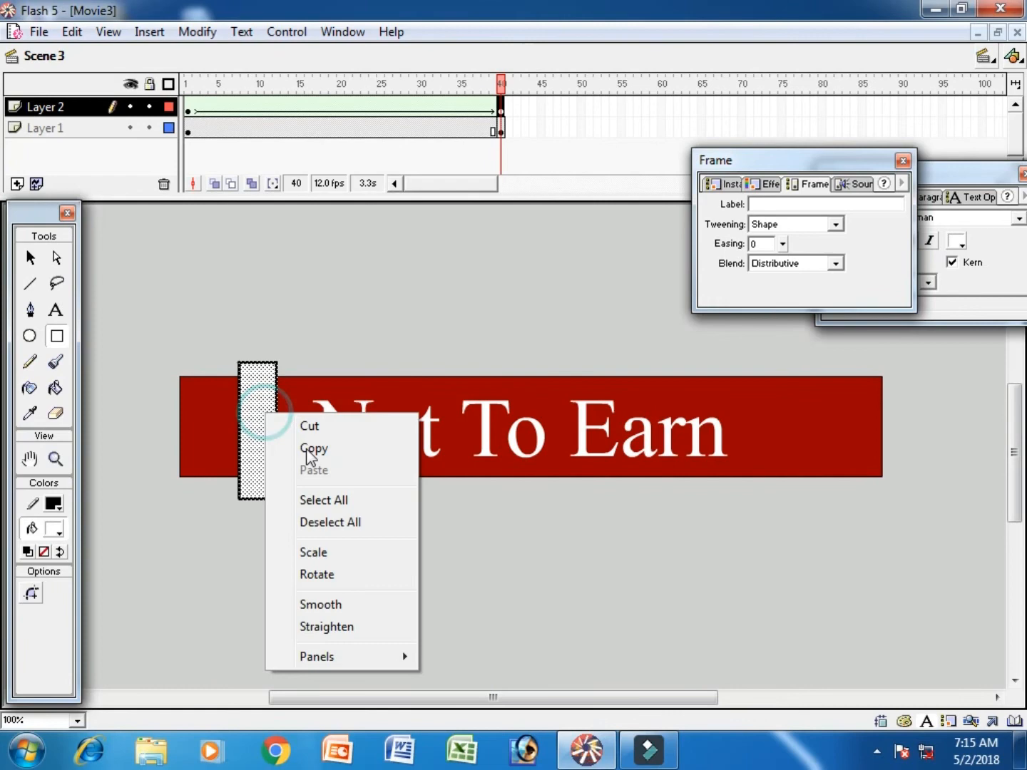
click(339, 556)
drag(275, 430, 799, 428)
- Turn Scene 3's Layer 2 into a mask over the "Not To Earn" layer, then unlock both layers
right_click(76, 104)
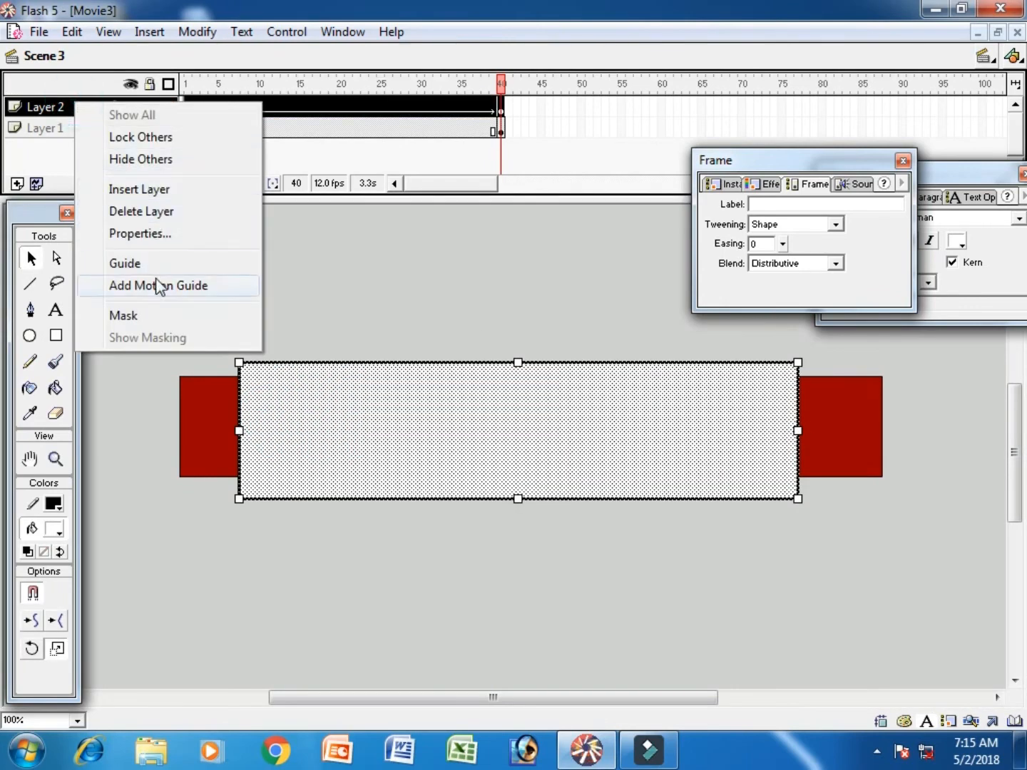
click(156, 314)
click(149, 105)
click(150, 127)
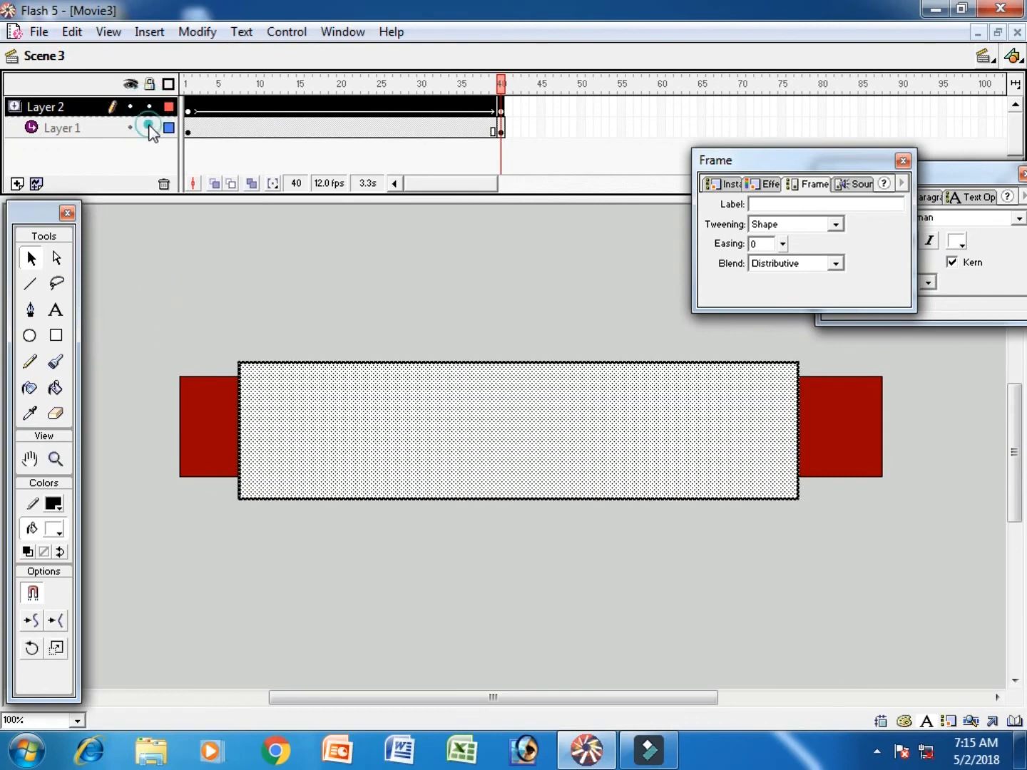
- Add a fourth scene and set the Text tool's fill color to yellow #FFFF00
click(150, 31)
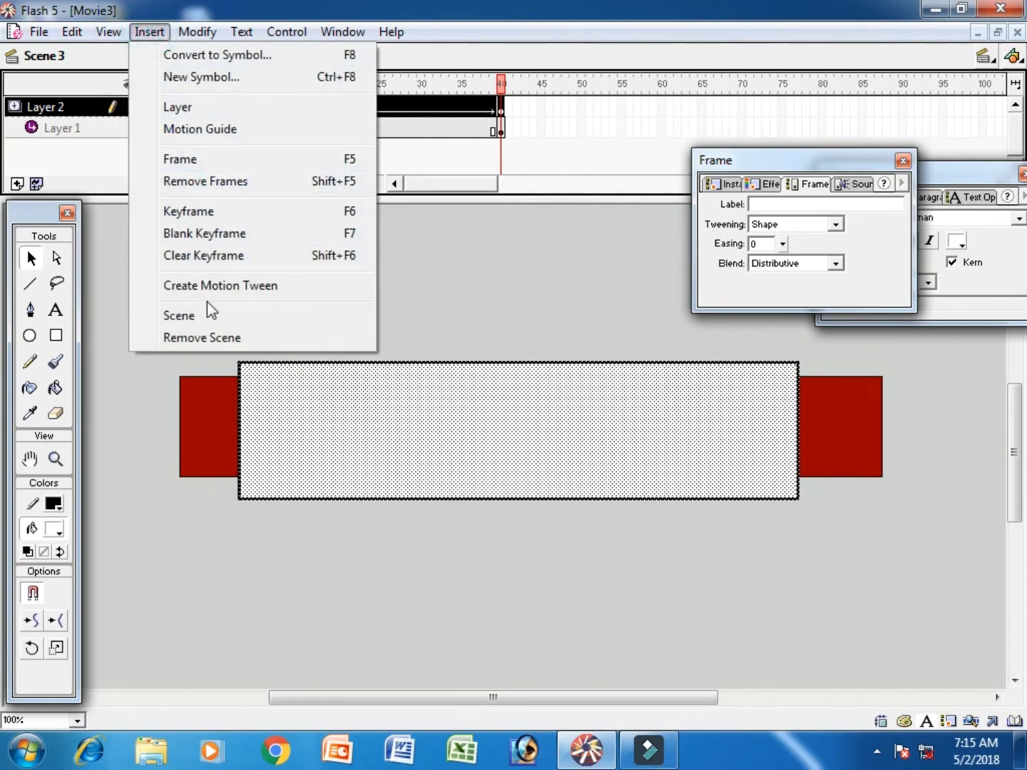
click(178, 315)
click(188, 106)
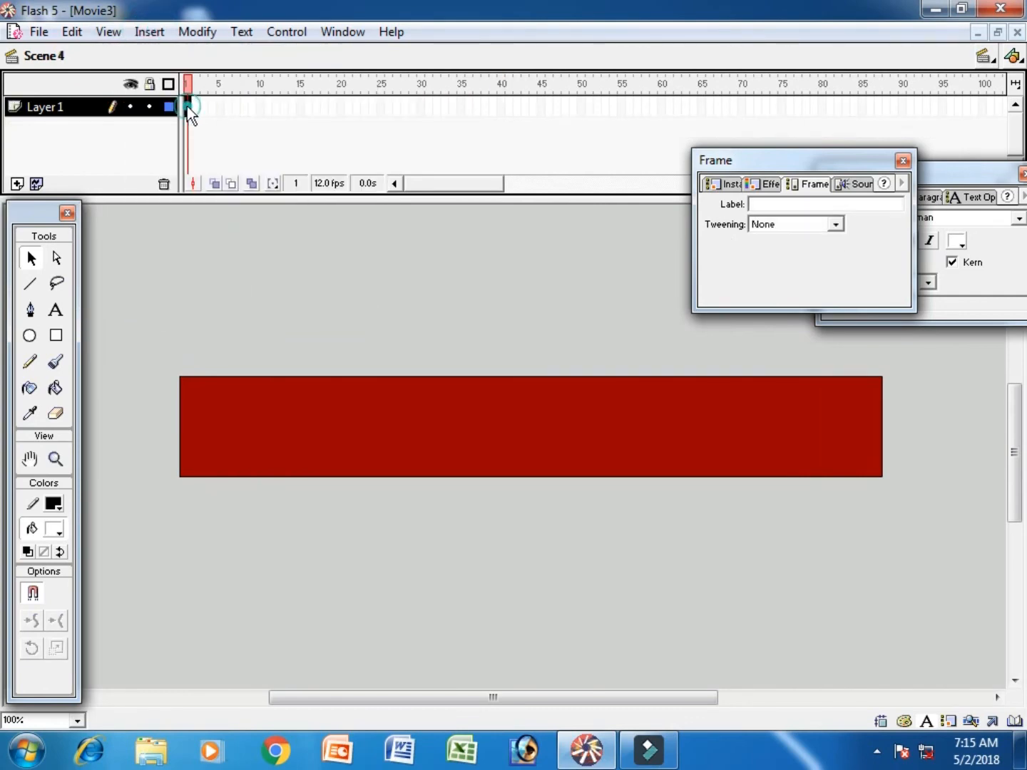
click(54, 311)
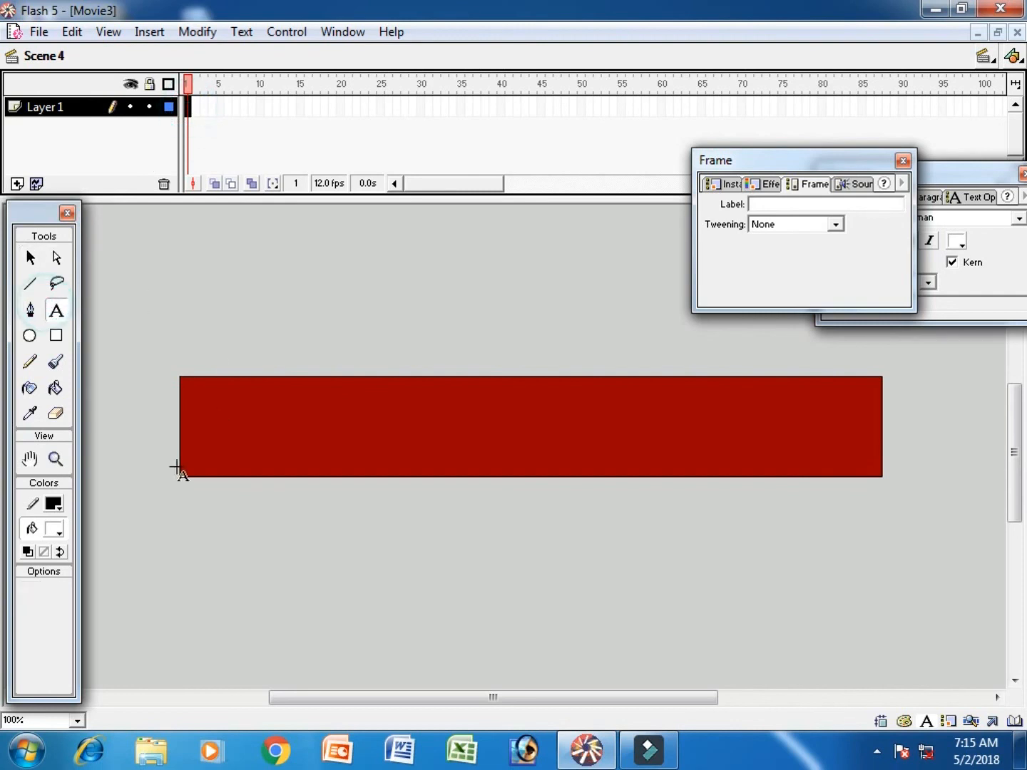
click(57, 533)
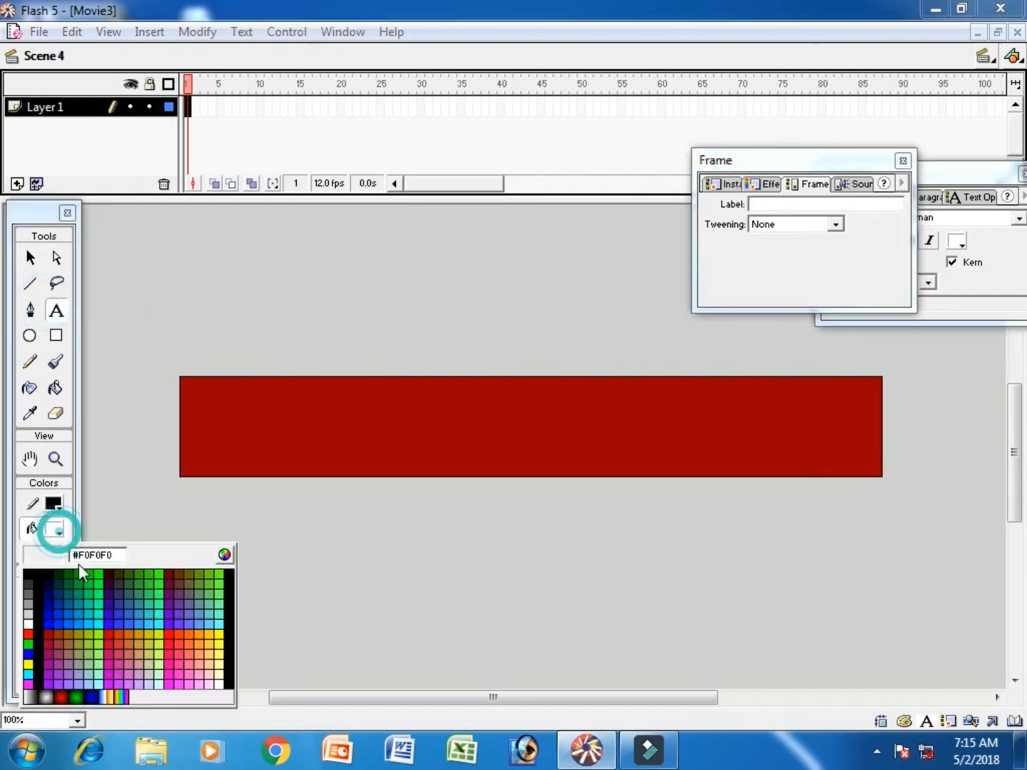
click(30, 664)
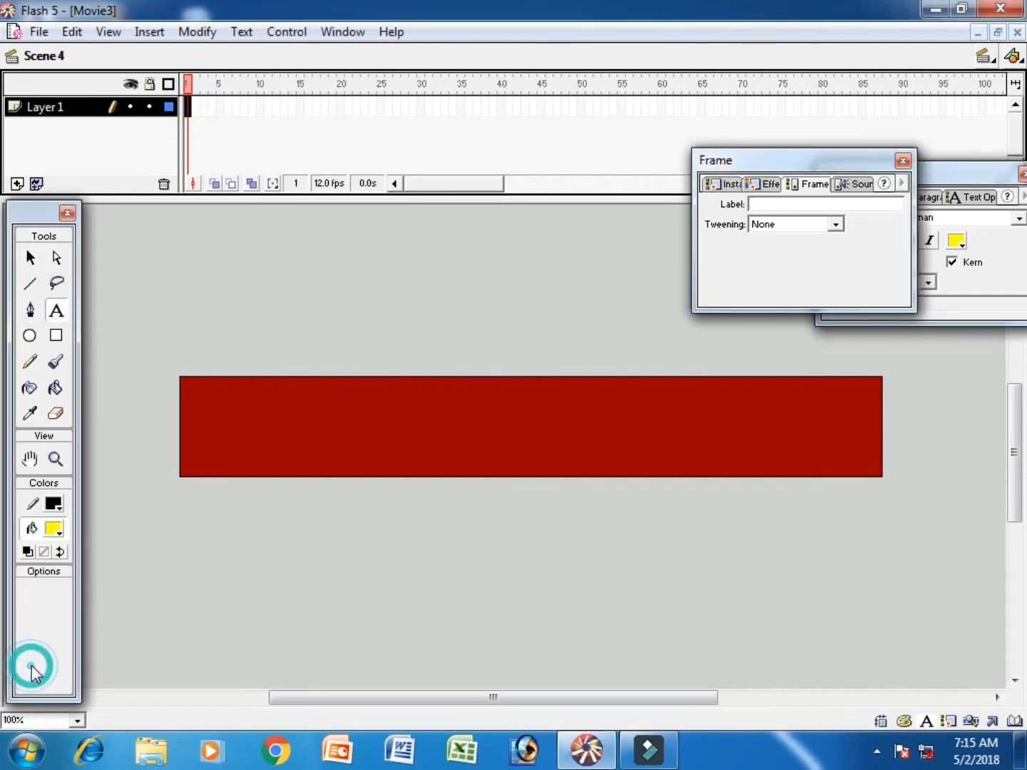
- Enter a text line in frame 1 of Scene 4 made of the speaker's first name followed by "Said...."
click(249, 460)
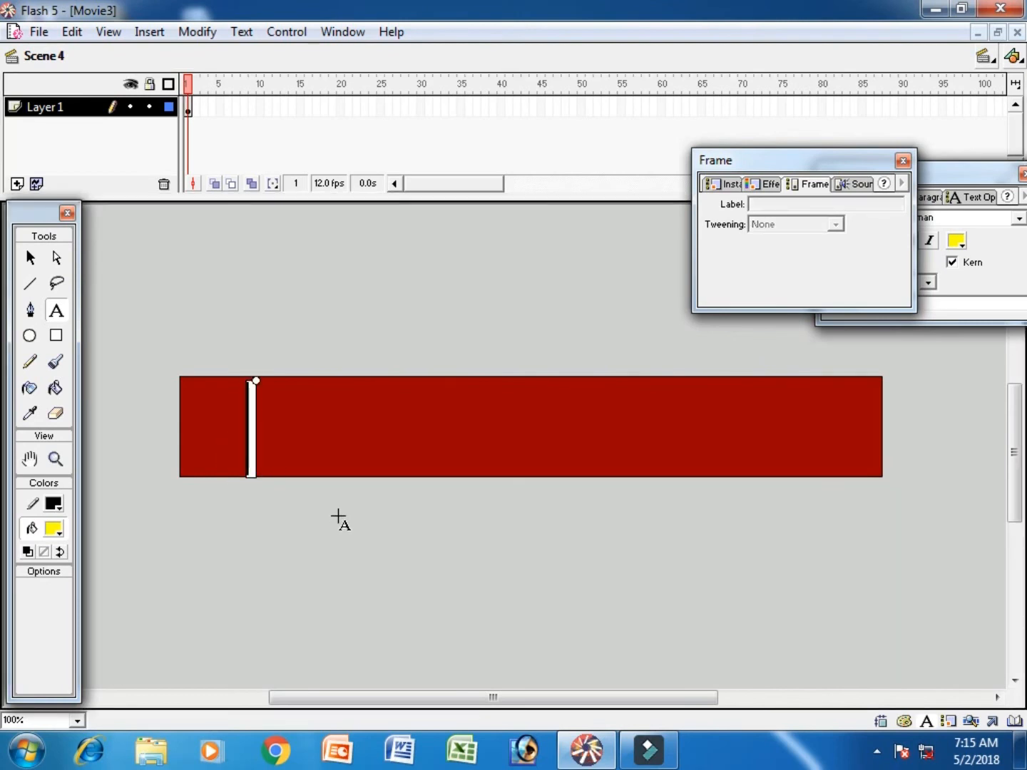
text(Rober)
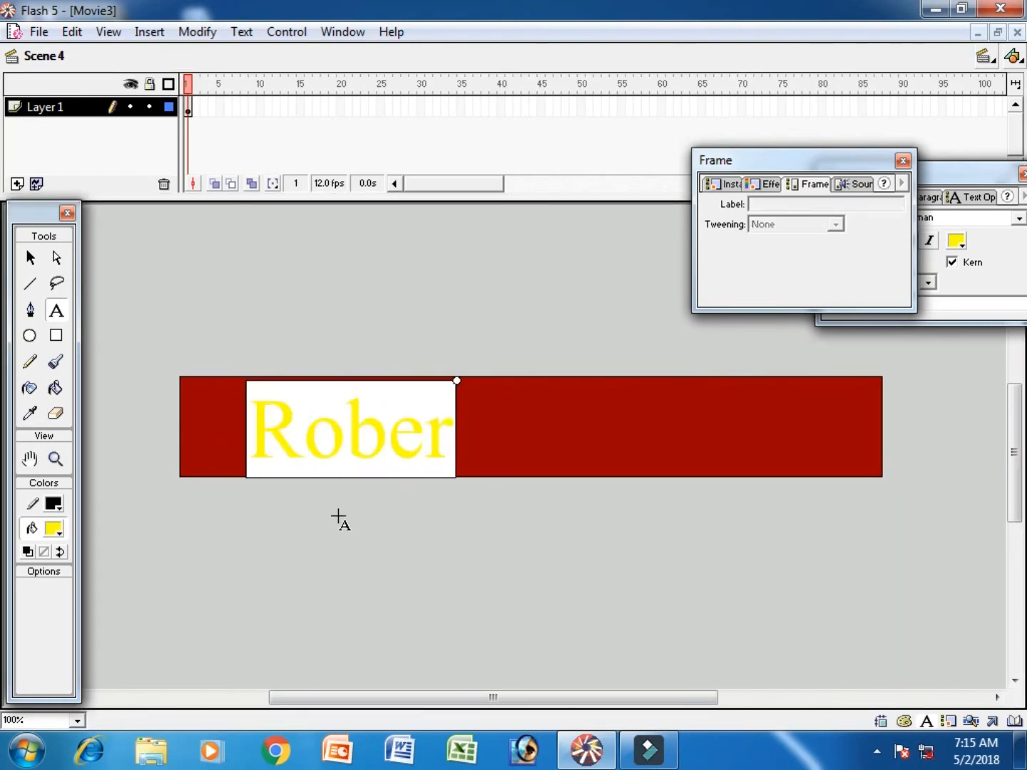
text(t Said)
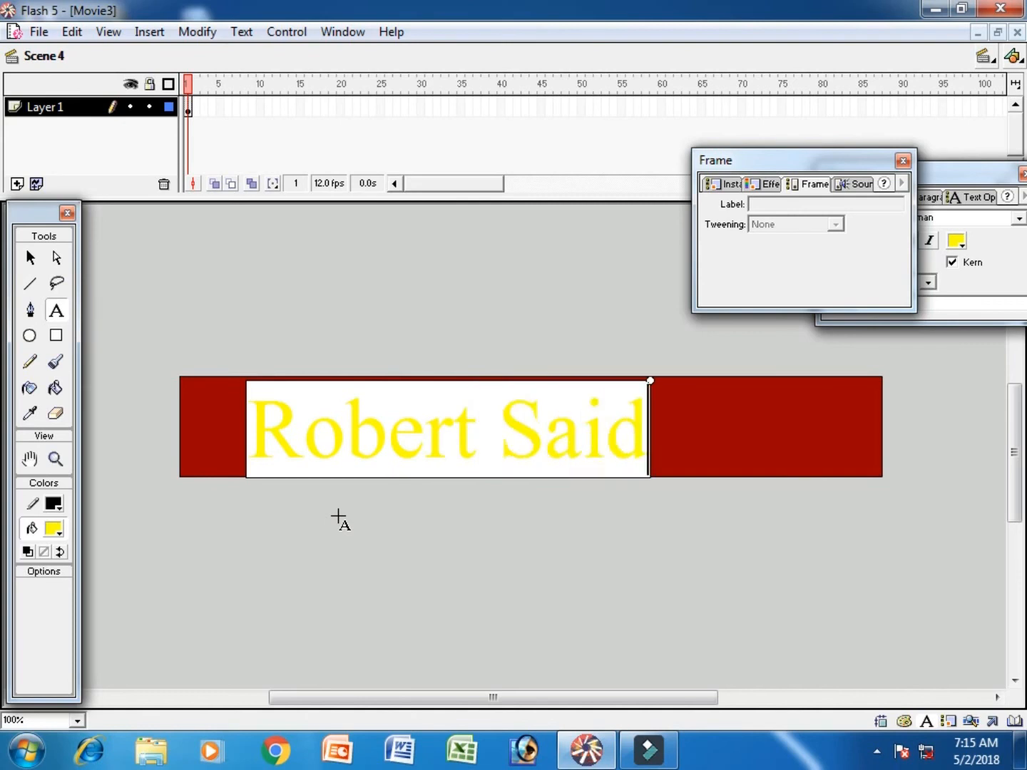
text(....)
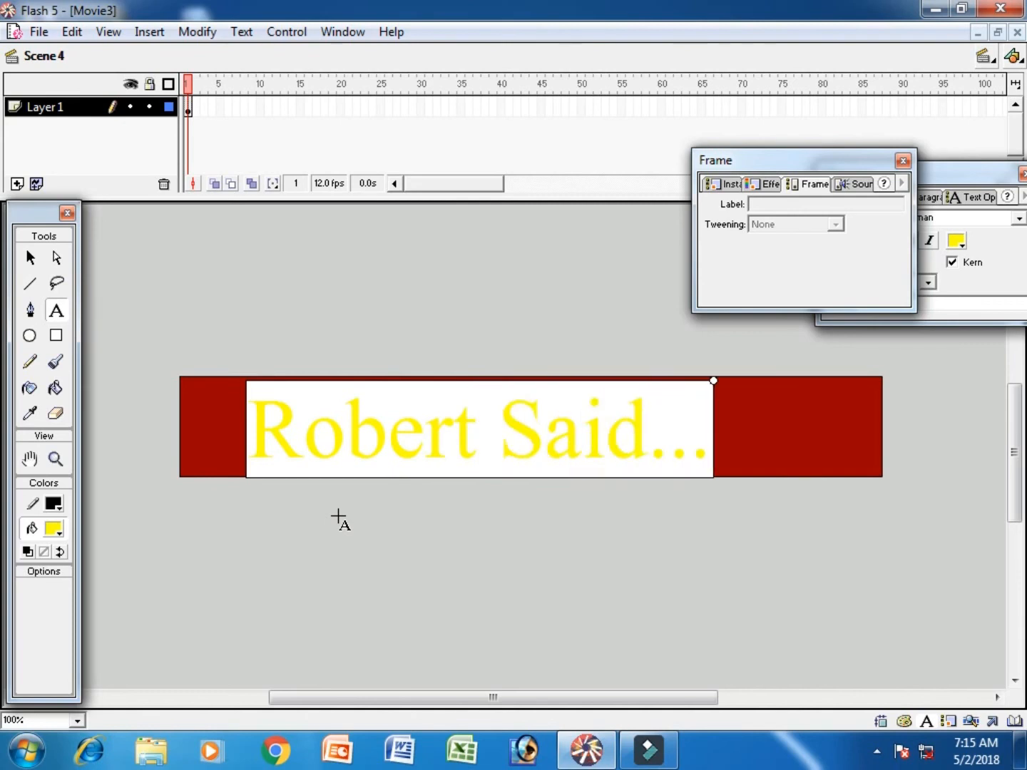
- Move the yellow "Said...." text leftward until it lies completely off the stage's left edge
click(30, 258)
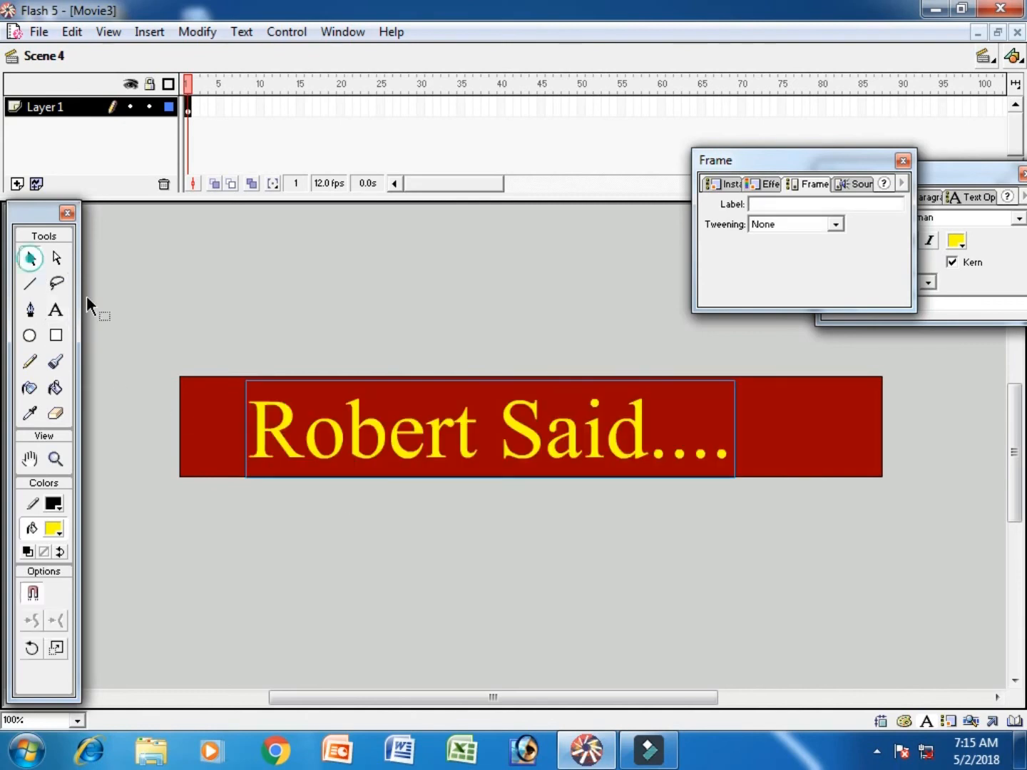
key(Left)
key(Left)
key(Left)
key(Left)
key(Left)
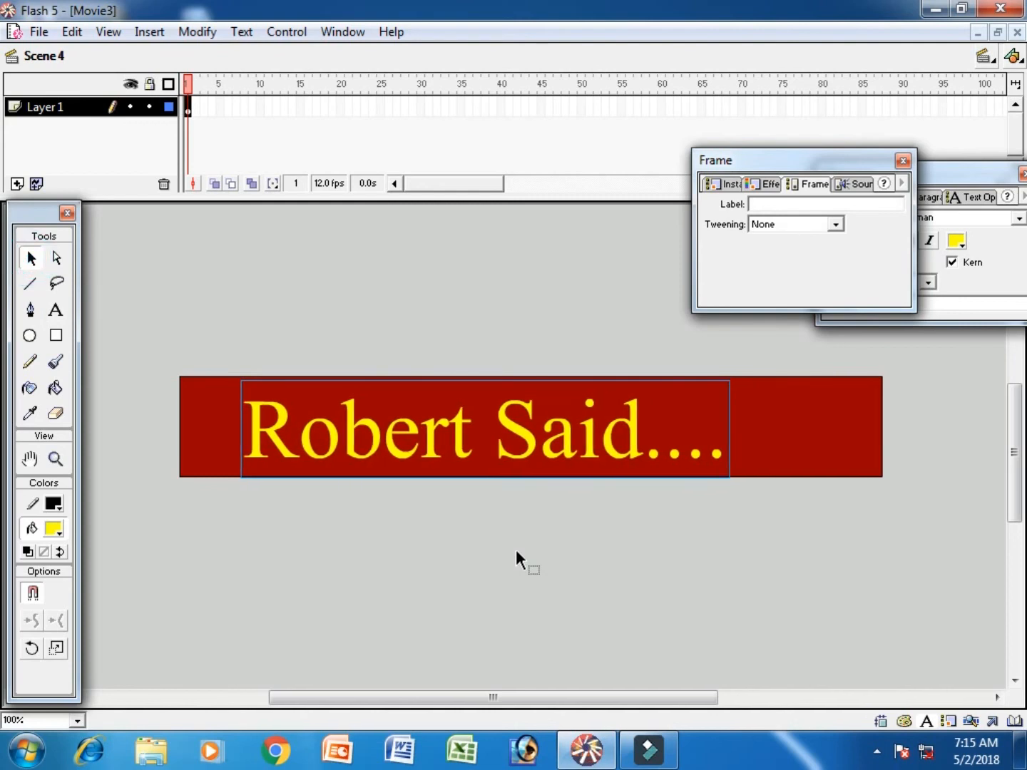
key(shift+Left)
key(shift+Left)
key(shift+Left)
key(shift+Left)
key(shift+Left)
key(shift+Left)
key(shift+Left)
key(shift+Left)
key(shift+Left)
key(shift+Left)
key(shift+Left)
key(shift+Left)
key(shift+Left)
key(shift+Left)
key(shift+Left)
key(shift+Left)
key(shift+Left)
key(shift+Left)
key(shift+Left)
key(shift+Left)
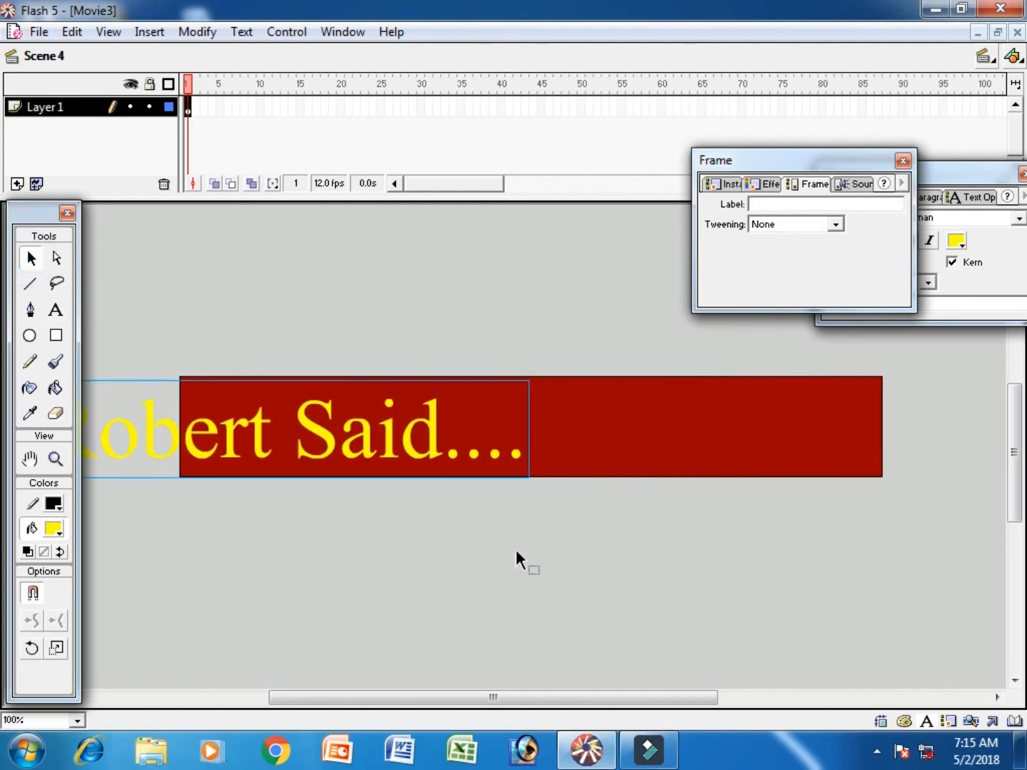
key(shift+Left)
key(shift+Left)
key(shift+Left)
key(shift+Left)
key(shift+Left)
key(shift+Left)
key(shift+Left)
key(shift+Left)
key(shift+Left)
key(shift+Left)
key(shift+Left)
key(shift+Left)
key(shift+Left)
key(shift+Left)
key(shift+Left)
key(shift+Left)
key(shift+Left)
key(shift+Left)
key(shift+Left)
key(shift+Left)
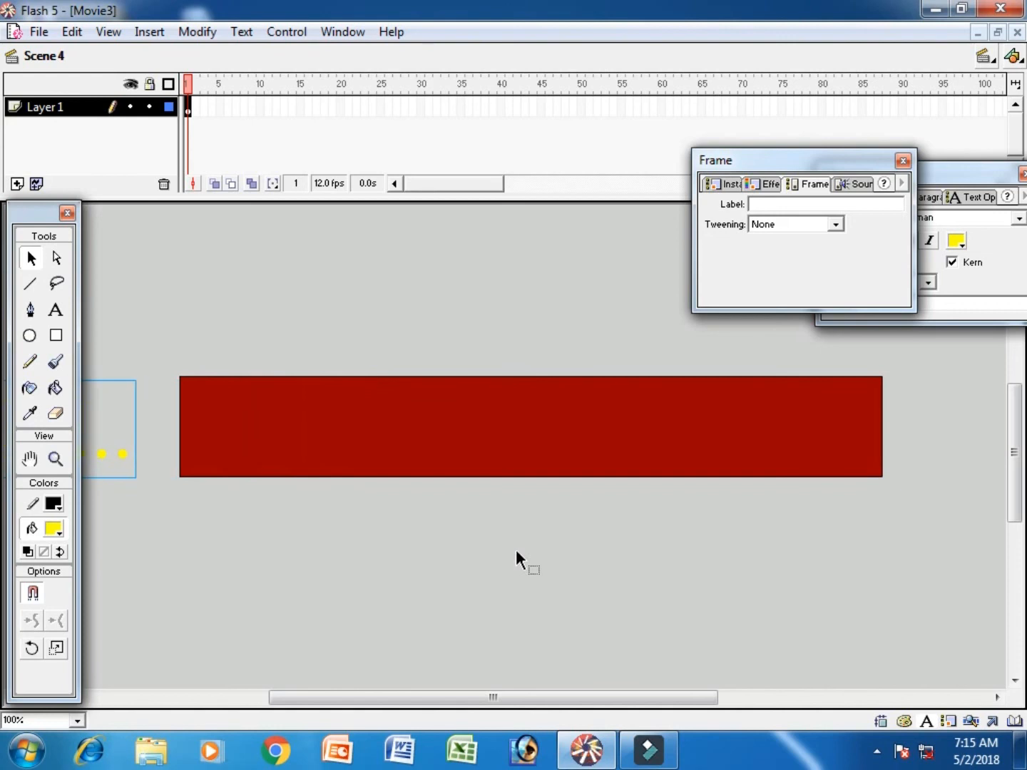
- Create a motion tween on frame 1 of Scene 4's Layer 1
right_click(185, 105)
click(350, 116)
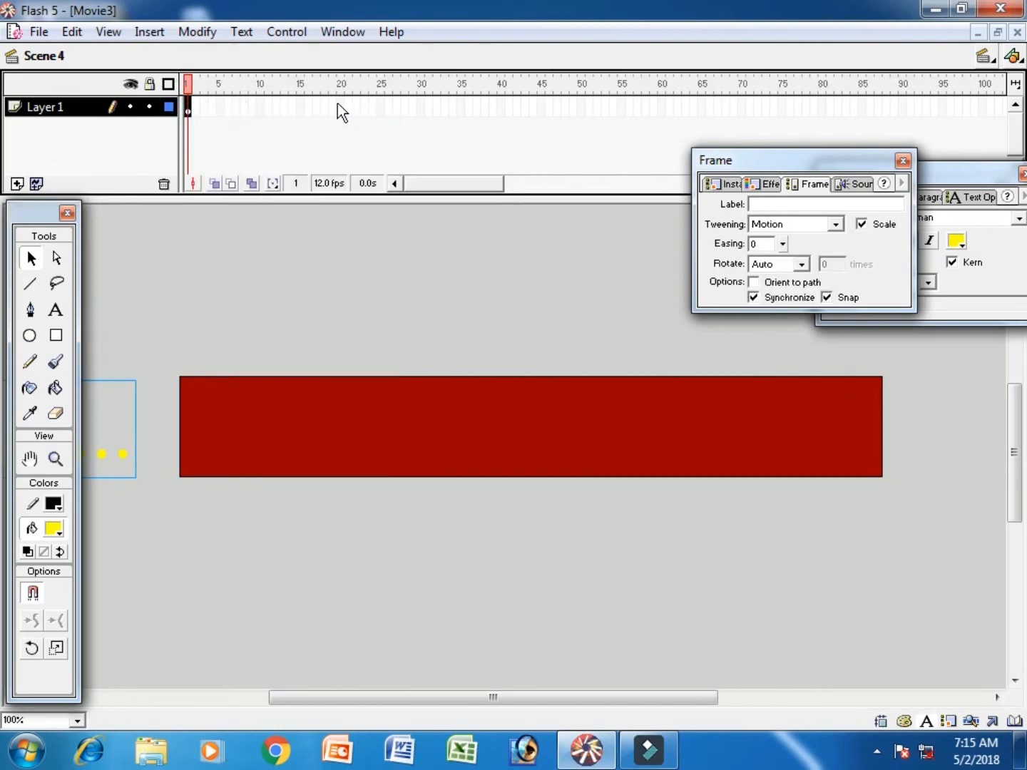
- Insert a keyframe at frame 20 of Layer 1 and move the yellow text right until it ends just inside the stage's right edge
click(339, 106)
key(F6)
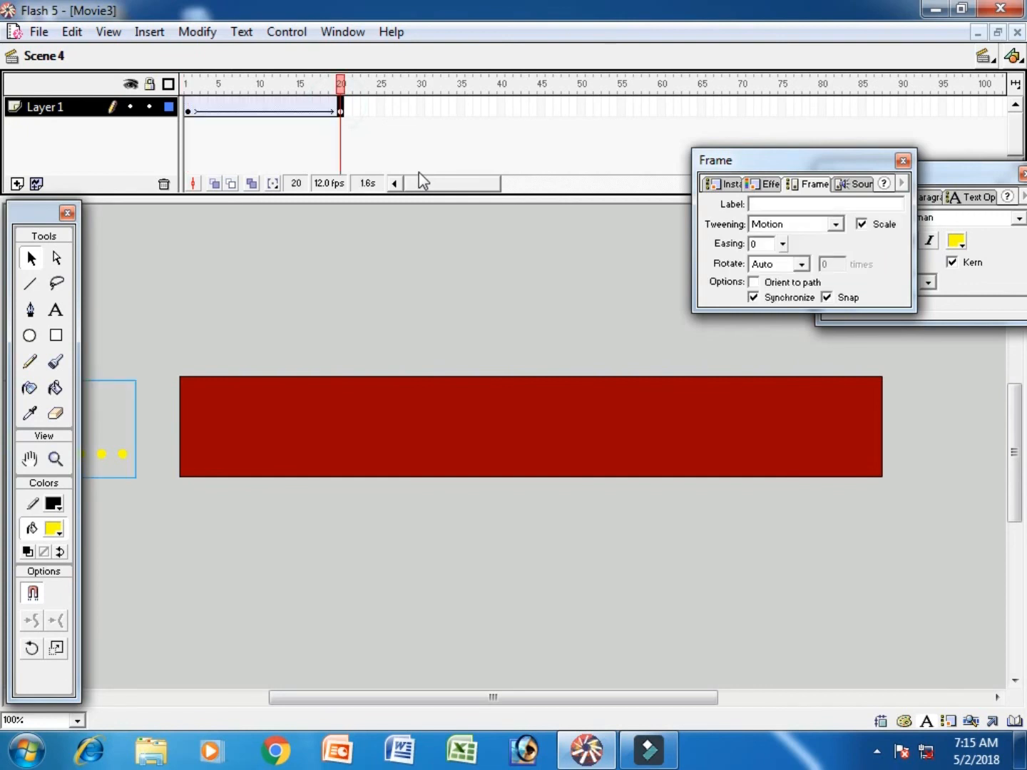
key(shift+Right)
key(shift+Right)
key(shift+Right)
key(shift+Right)
key(shift+Right)
key(shift+Right)
key(shift+Right)
key(shift+Right)
key(shift+Right)
key(shift+Right)
key(shift+Right)
key(shift+Right)
key(shift+Right)
key(shift+Right)
key(shift+Right)
key(shift+Right)
key(shift+Right)
key(shift+Right)
key(shift+Right)
key(shift+Right)
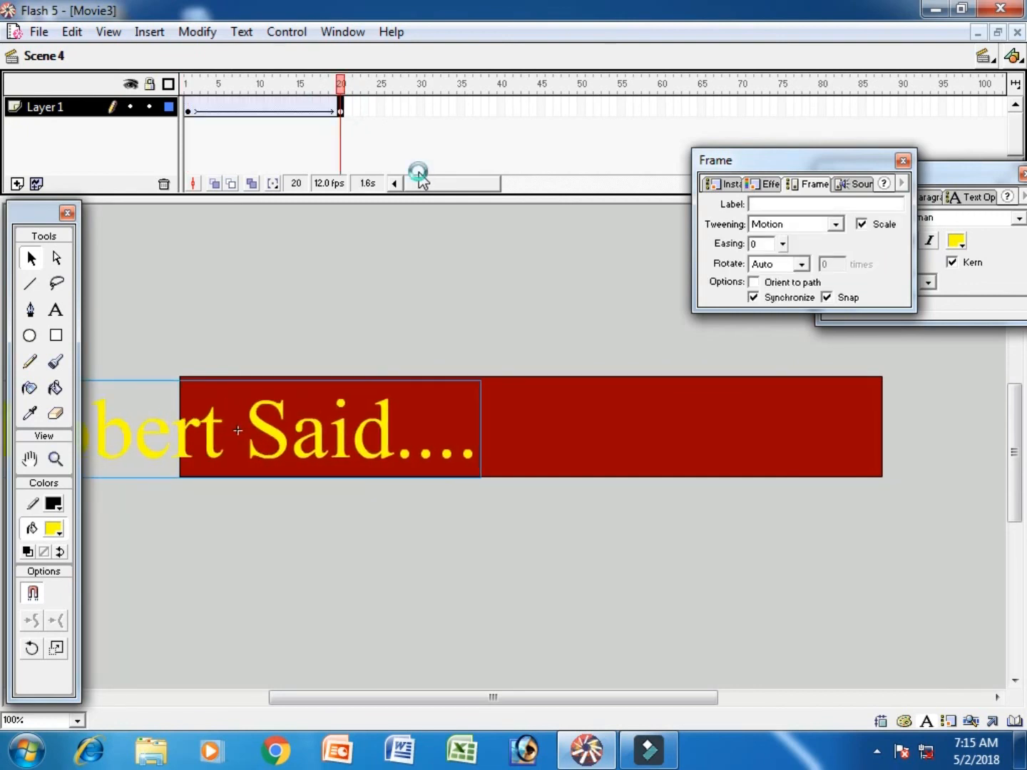
key(shift+Right)
key(shift+Right)
key(shift+Right)
key(shift+Right)
key(shift+Right)
key(shift+Right)
key(shift+Right)
key(shift+Right)
key(shift+Right)
key(shift+Right)
key(shift+Right)
key(shift+Right)
key(shift+Right)
key(shift+Right)
key(shift+Right)
key(shift+Right)
key(shift+Right)
key(shift+Right)
key(shift+Right)
key(shift+Right)
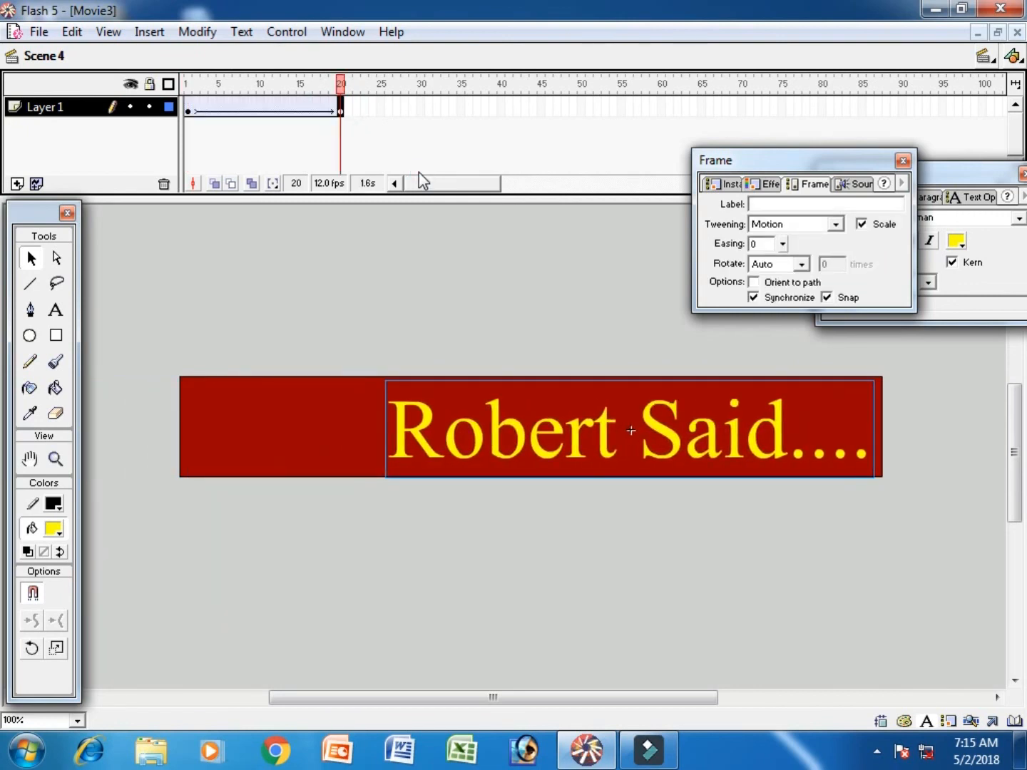
- Insert a keyframe at frame 50 and move the yellow text left until it starts about 20 px inside the stage's left edge
click(581, 105)
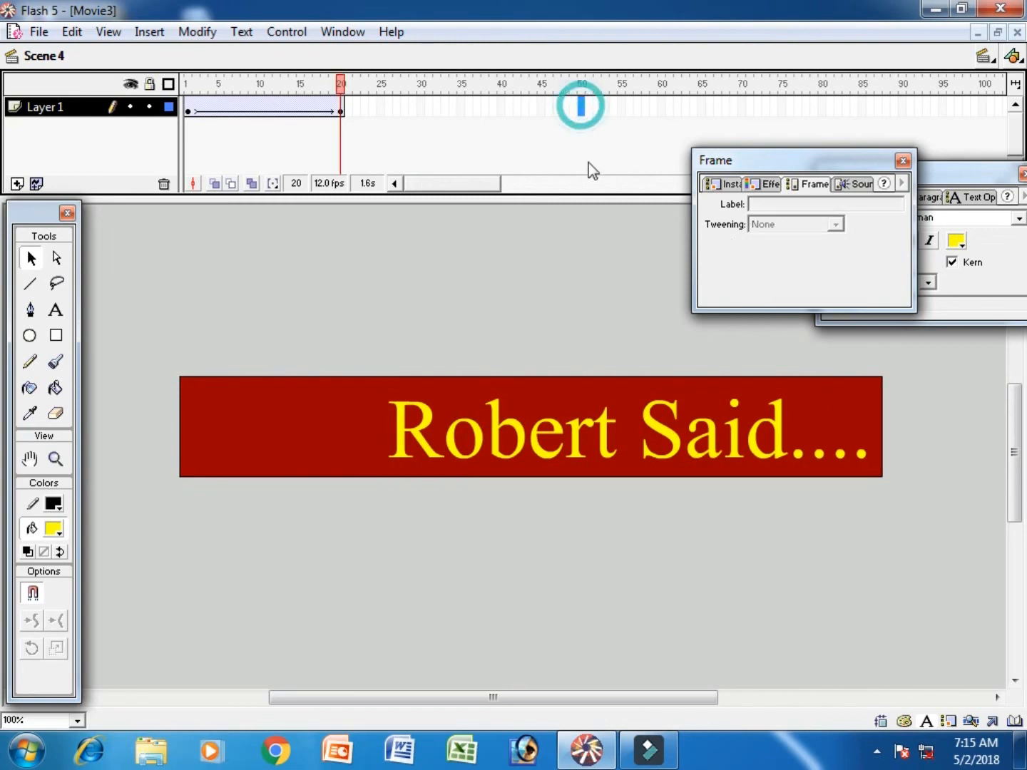
key(F6)
key(shift+Left)
key(shift+Left)
key(shift+Left)
key(shift+Left)
key(shift+Left)
key(shift+Left)
key(shift+Left)
key(shift+Left)
key(shift+Left)
key(shift+Left)
key(shift+Left)
key(shift+Left)
key(shift+Left)
key(shift+Left)
key(shift+Left)
key(shift+Left)
key(shift+Left)
key(shift+Left)
key(shift+Left)
key(shift+Left)
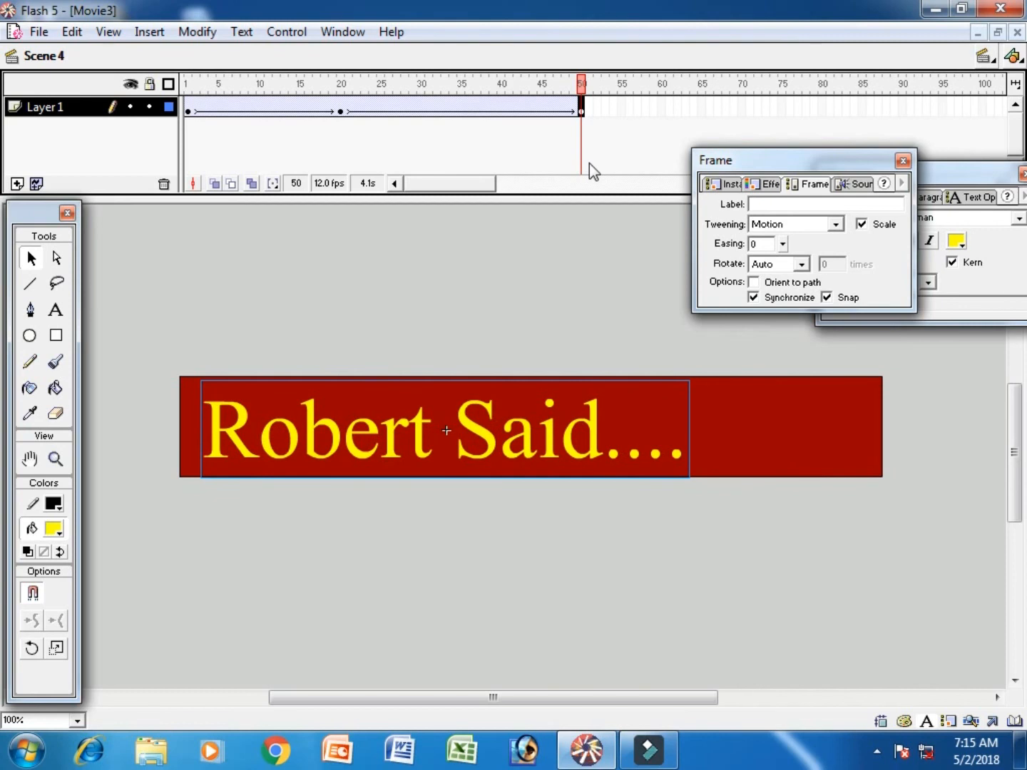
- Insert a keyframe at frame 55 with the yellow text shifted right to roughly the stage's middle, and another keyframe at frame 60 holding that position
click(622, 106)
key(F6)
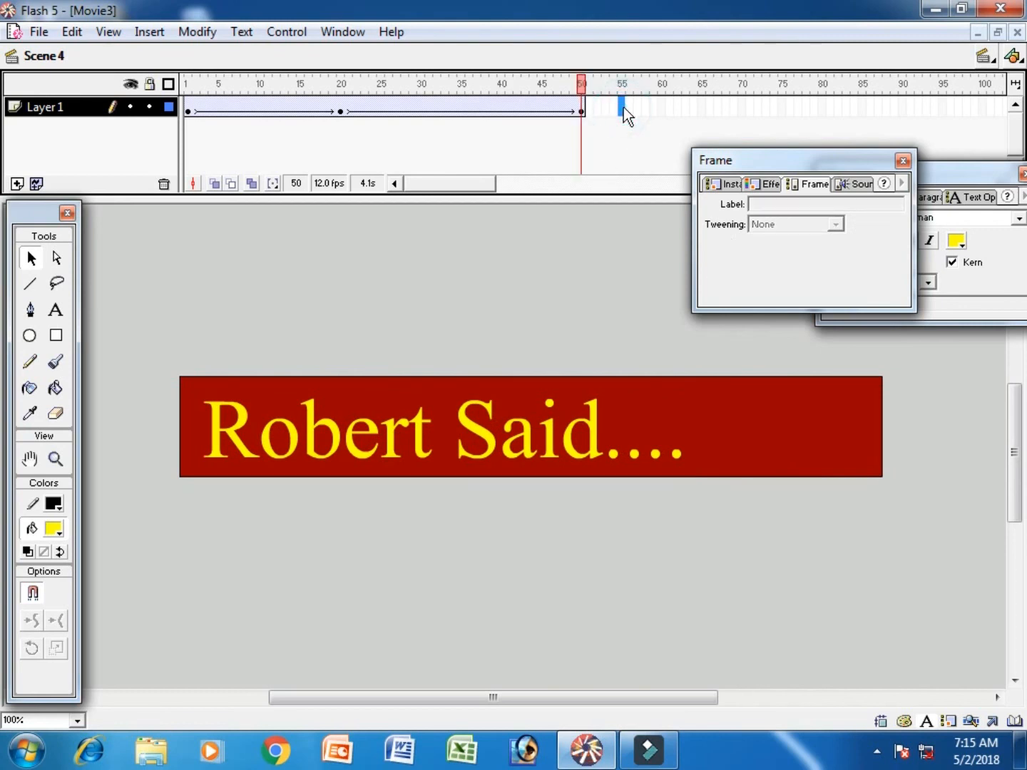
key(shift+Right)
key(shift+Right)
key(shift+Right)
key(shift+Right)
key(shift+Right)
key(shift+Right)
key(shift+Right)
key(shift+Right)
key(shift+Right)
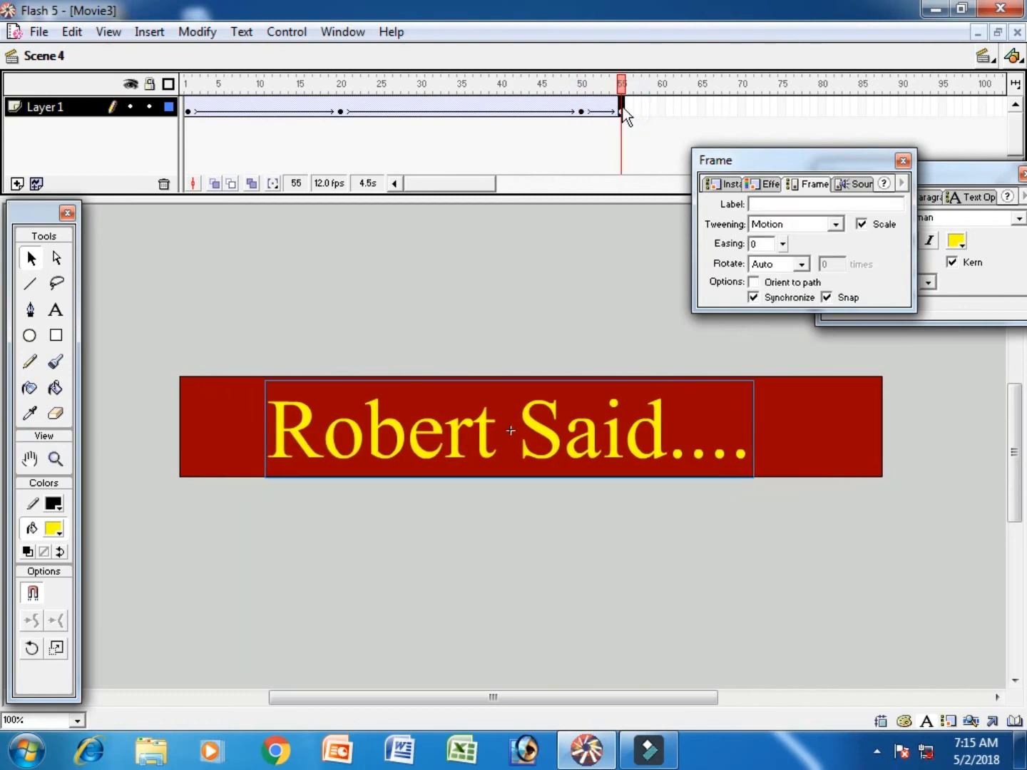
key(shift+Right)
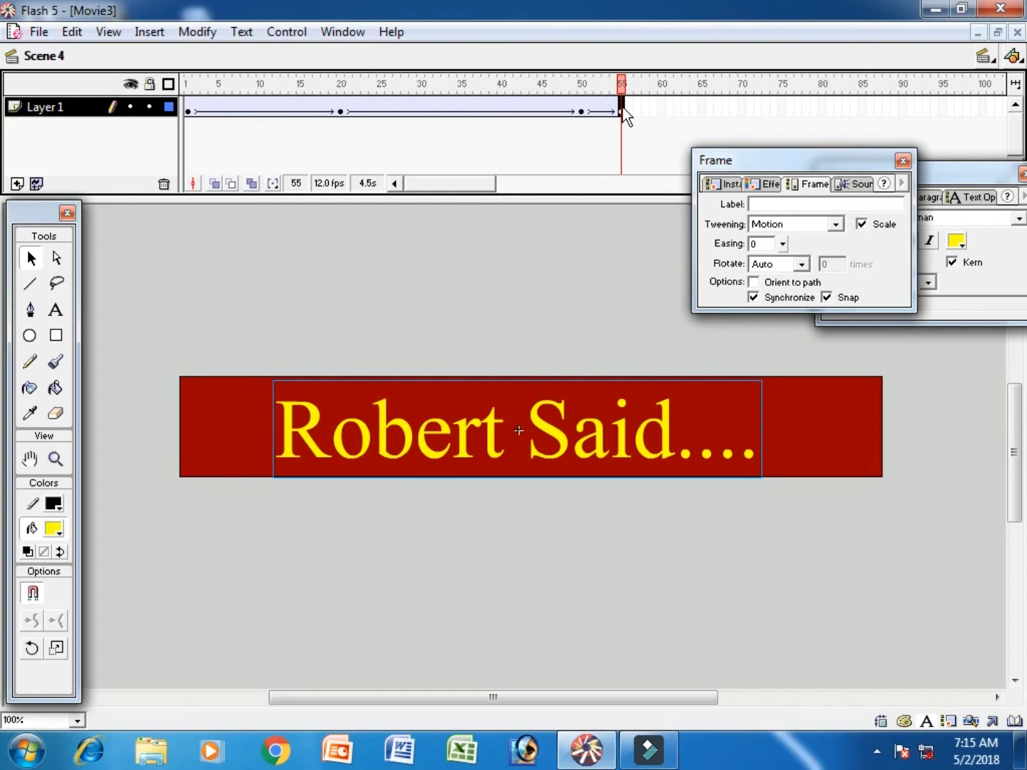
click(660, 111)
key(F6)
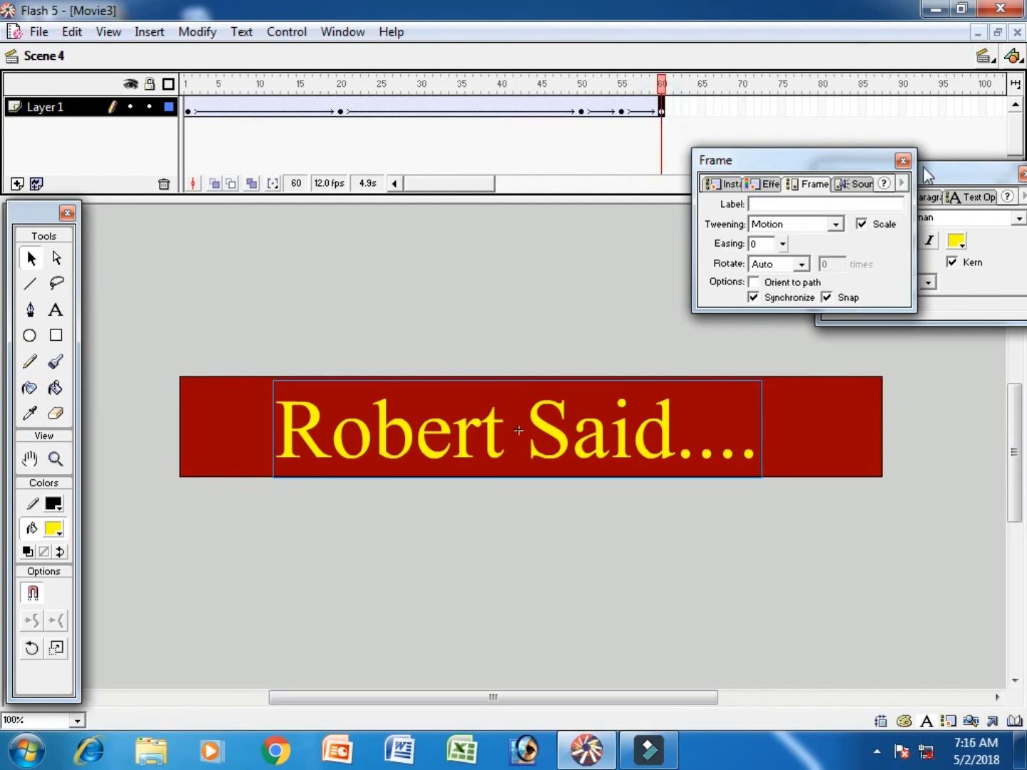
- Close the Frame and text settings panels and test the whole movie
click(903, 160)
click(1021, 175)
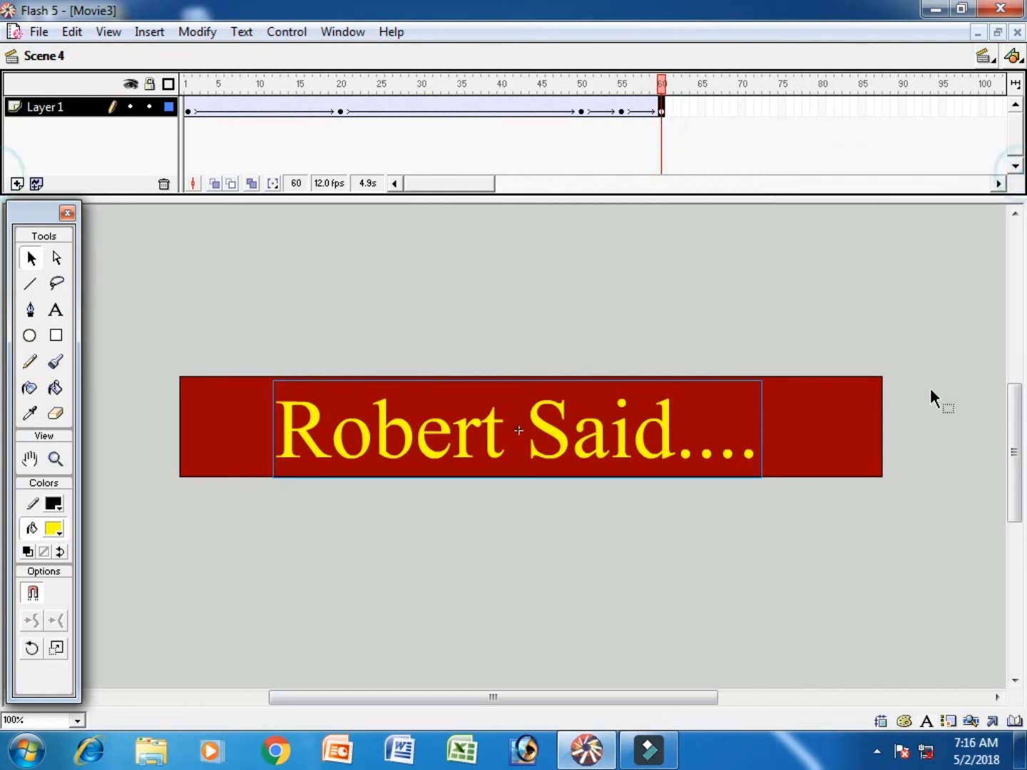
key(ctrl+Return)
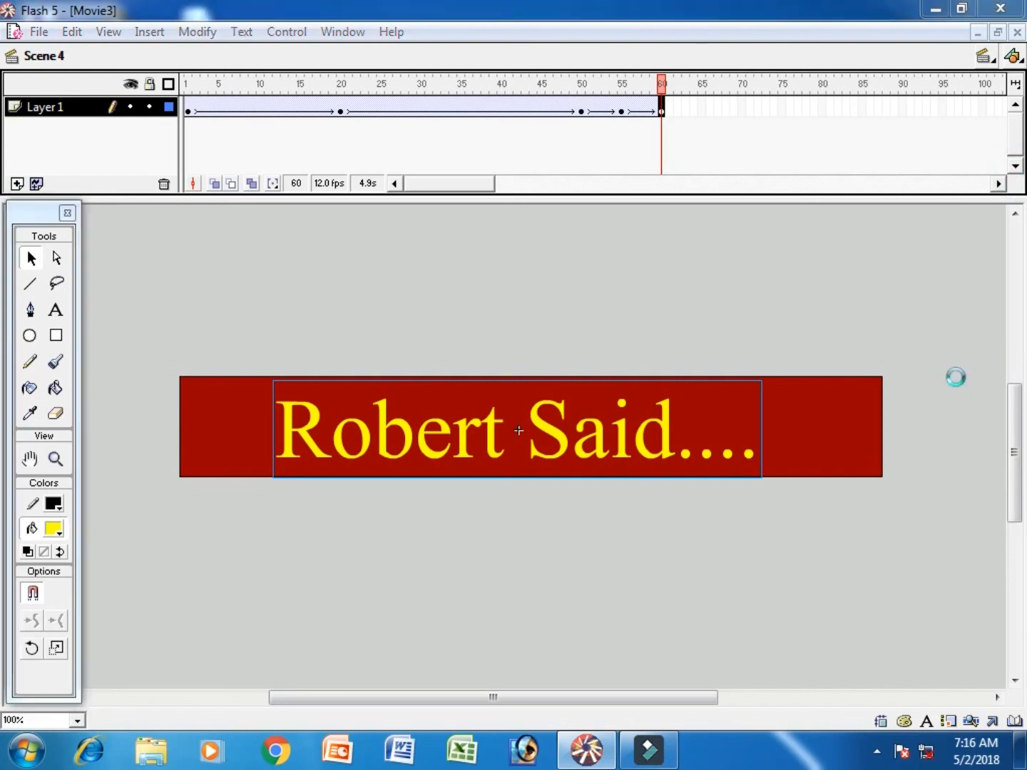